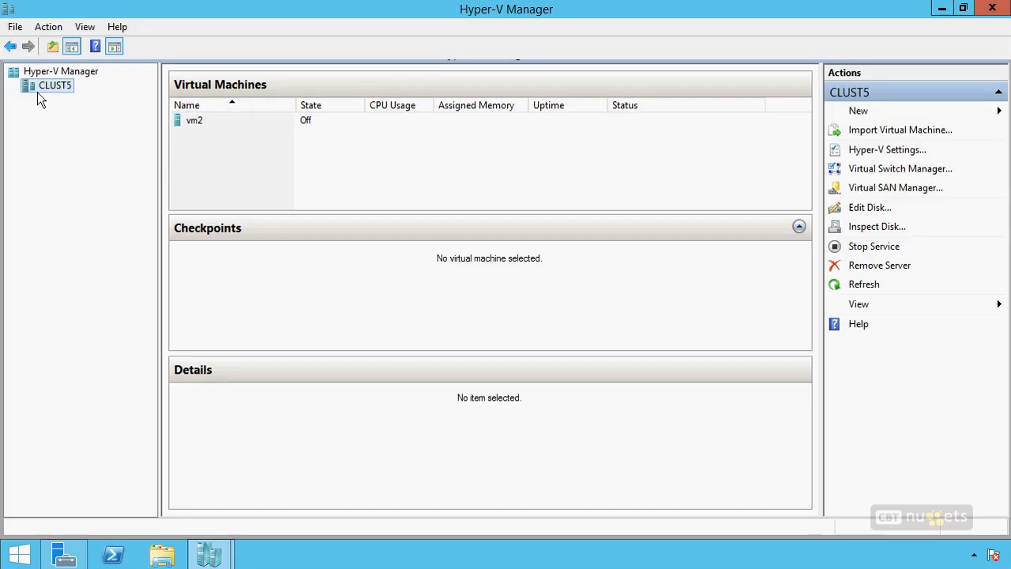
Step: Delete the vm2 virtual machine from CLUST5
right_click(199, 122)
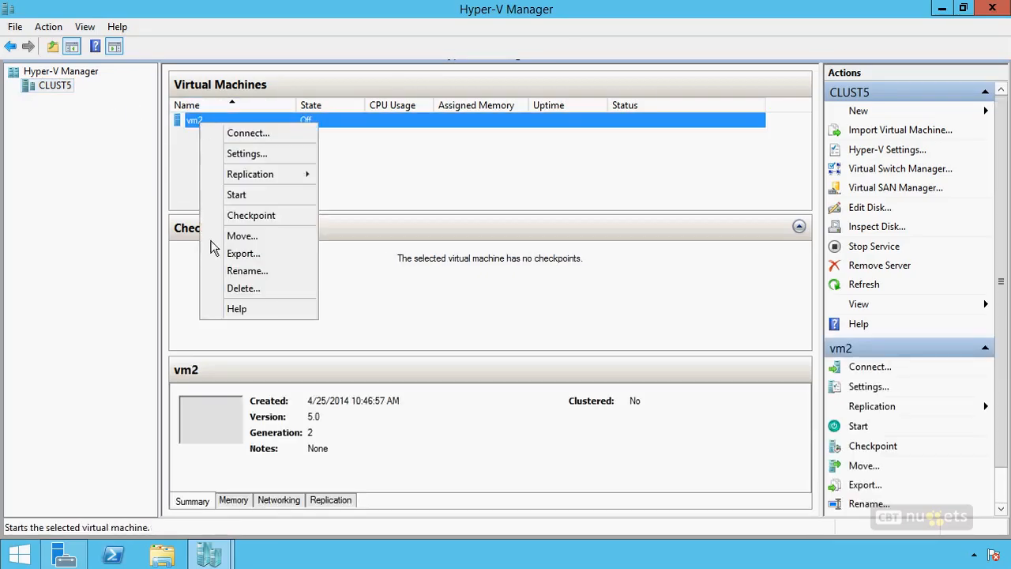
left_click(242, 288)
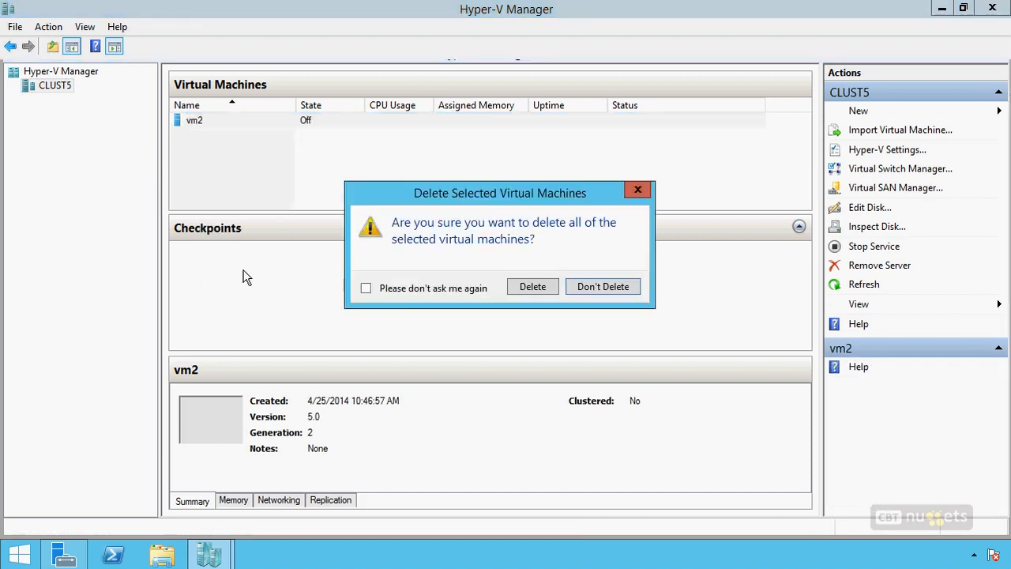
left_click(531, 288)
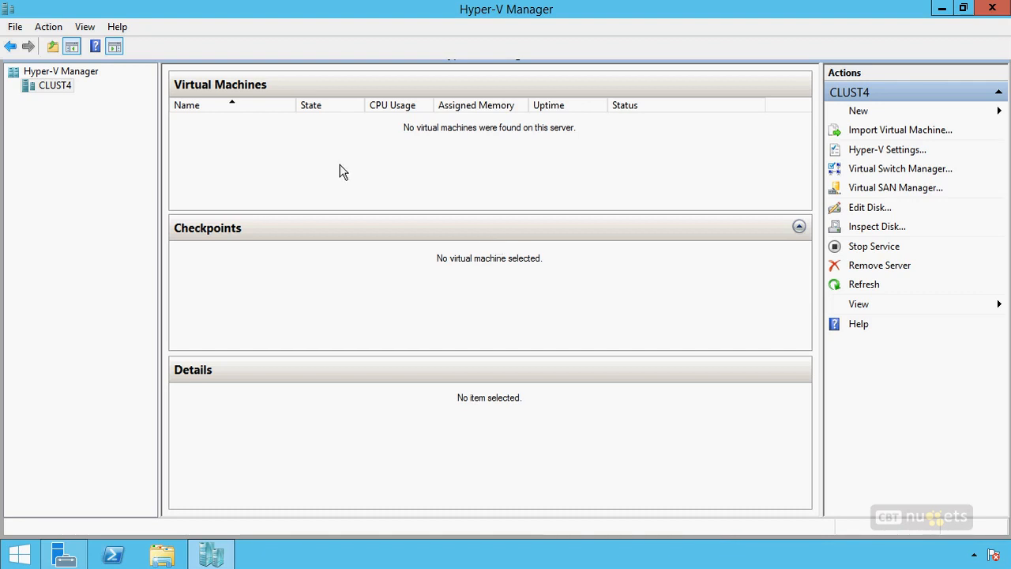
Step: Start creating a new virtual machine on CLUST4 and name it MyReplica
right_click(52, 87)
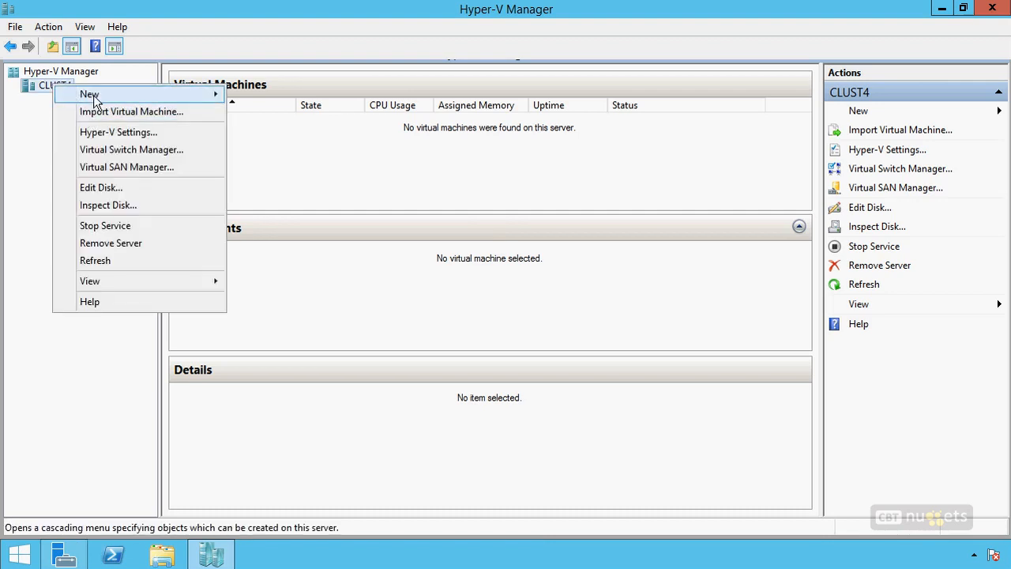
mouse_move(93, 95)
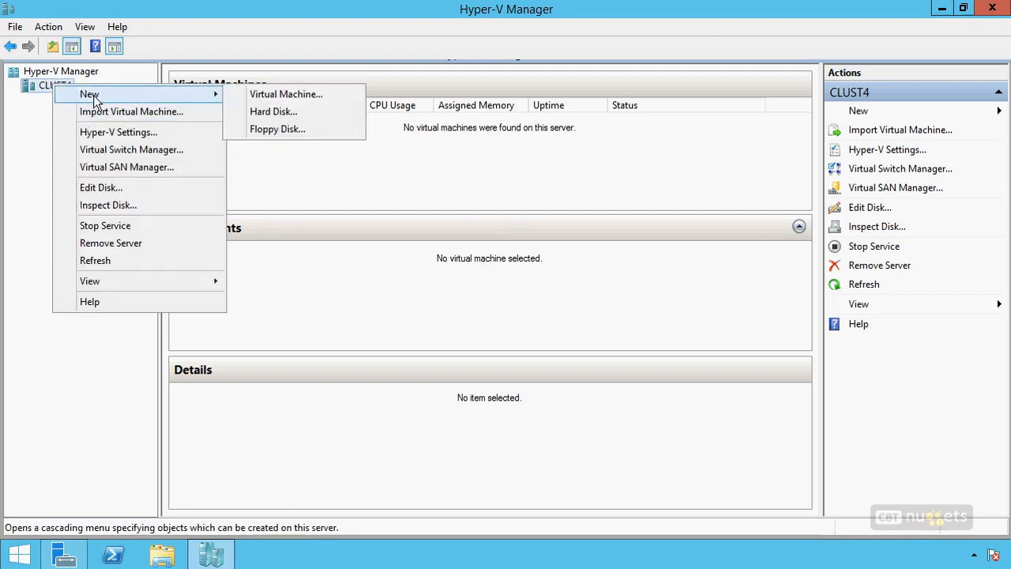
left_click(266, 101)
key("Return")
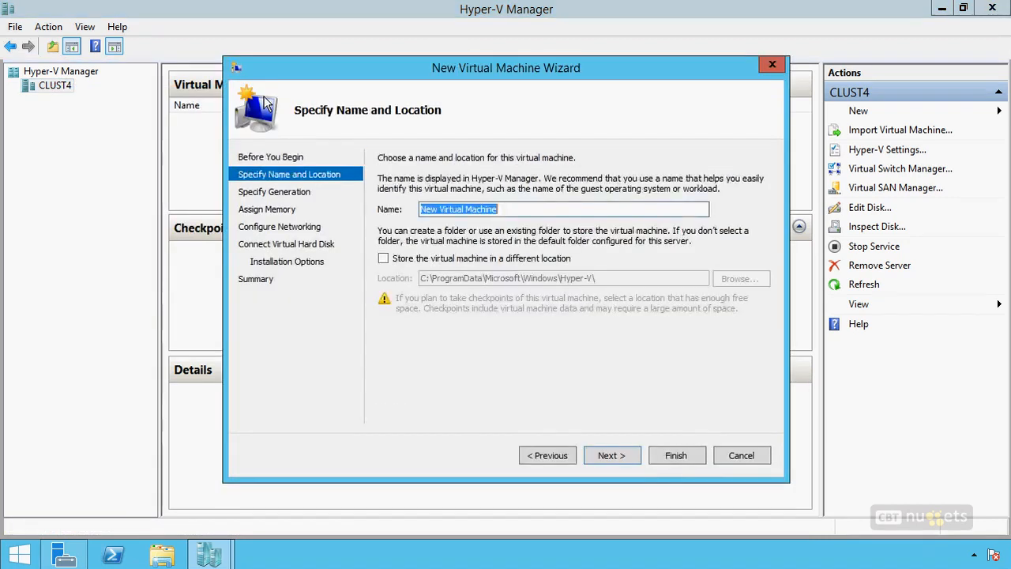
type("MyReplica")
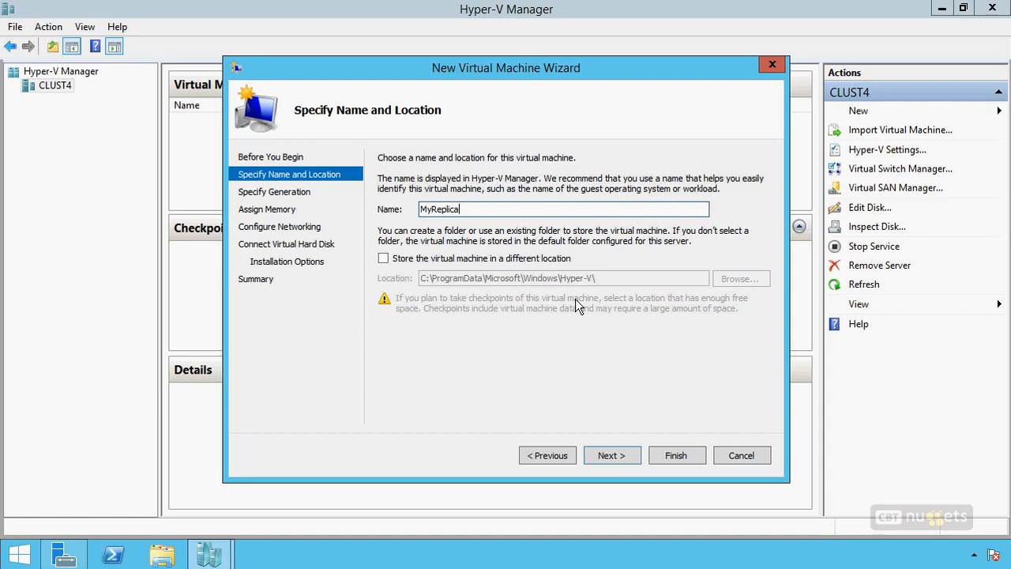
left_click(602, 458)
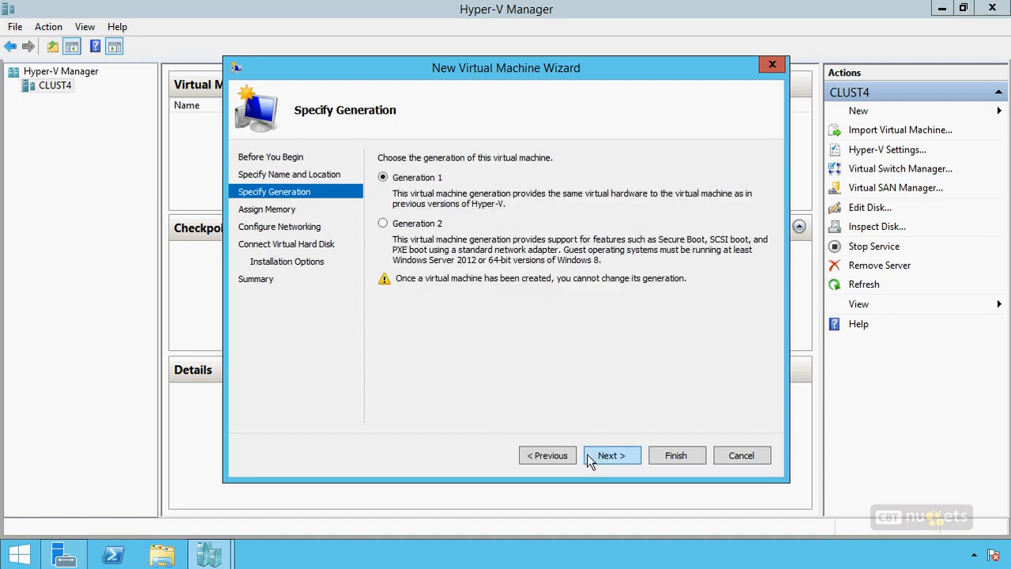
Step: Make the new virtual machine Generation 2 and enable Dynamic Memory for it
left_click(417, 226)
left_click(611, 458)
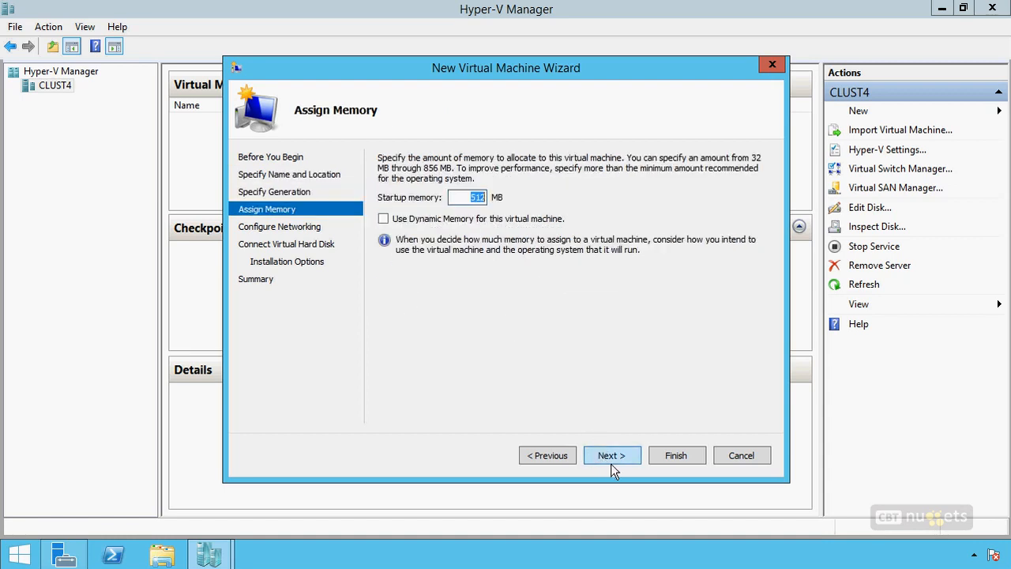
left_click(466, 223)
left_click(607, 456)
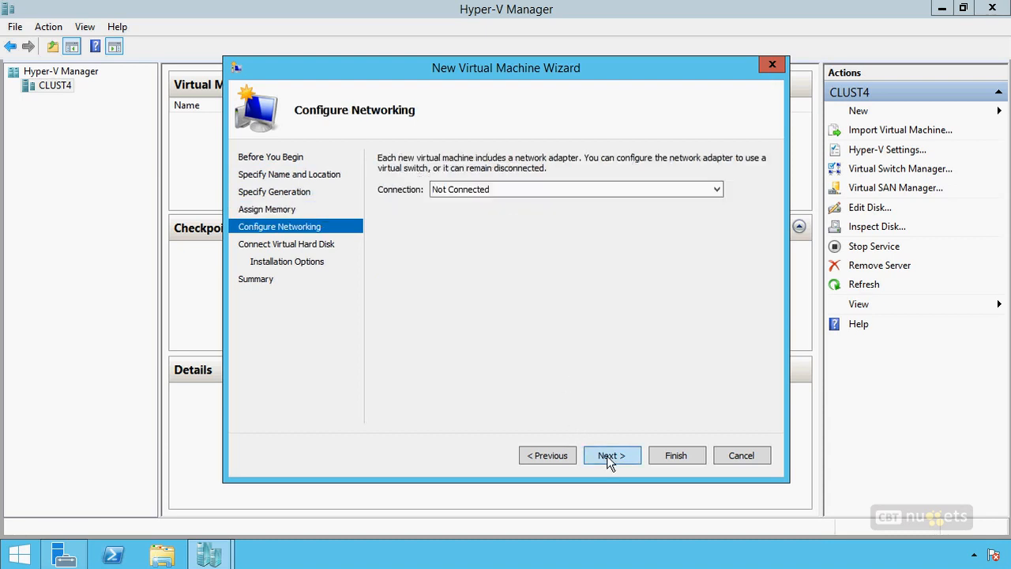
Step: Connect the new virtual machine to Virtual Switch and finish creating it with the default hard disk and installation options
left_click(482, 189)
left_click(469, 211)
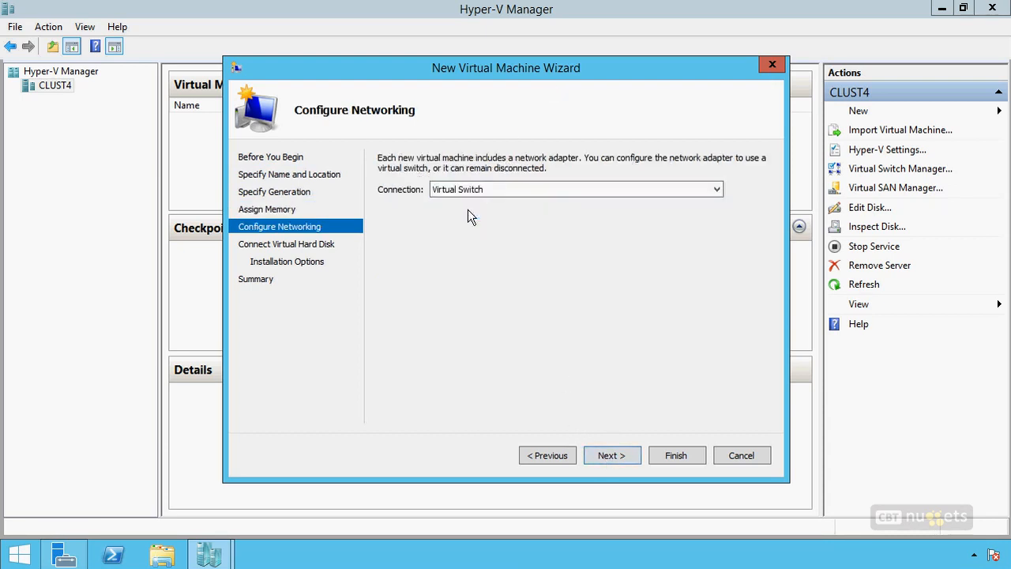
left_click(604, 453)
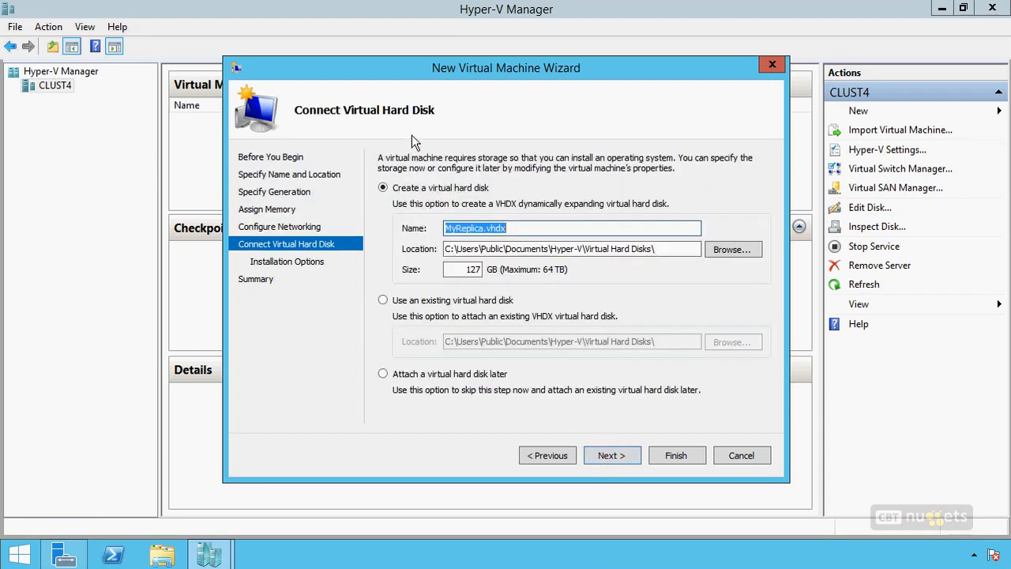
left_click(616, 460)
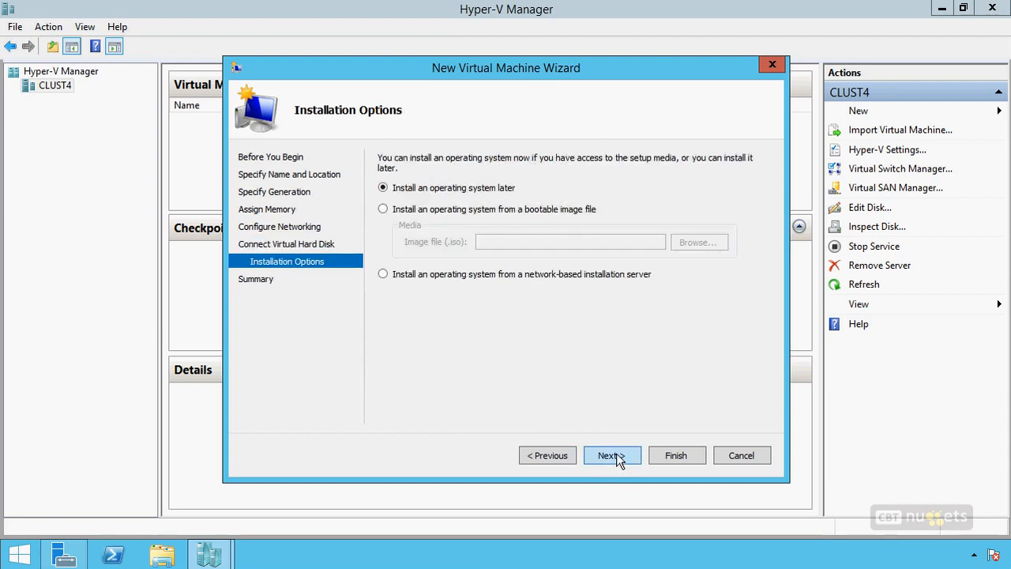
left_click(618, 460)
left_click(673, 454)
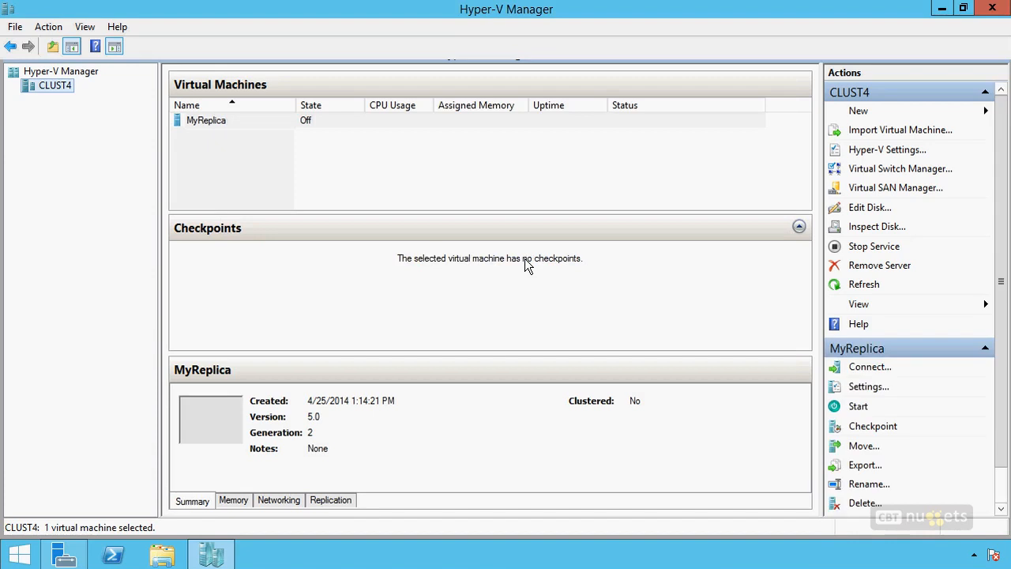
Step: Start the MyReplica virtual machine
left_click(250, 125)
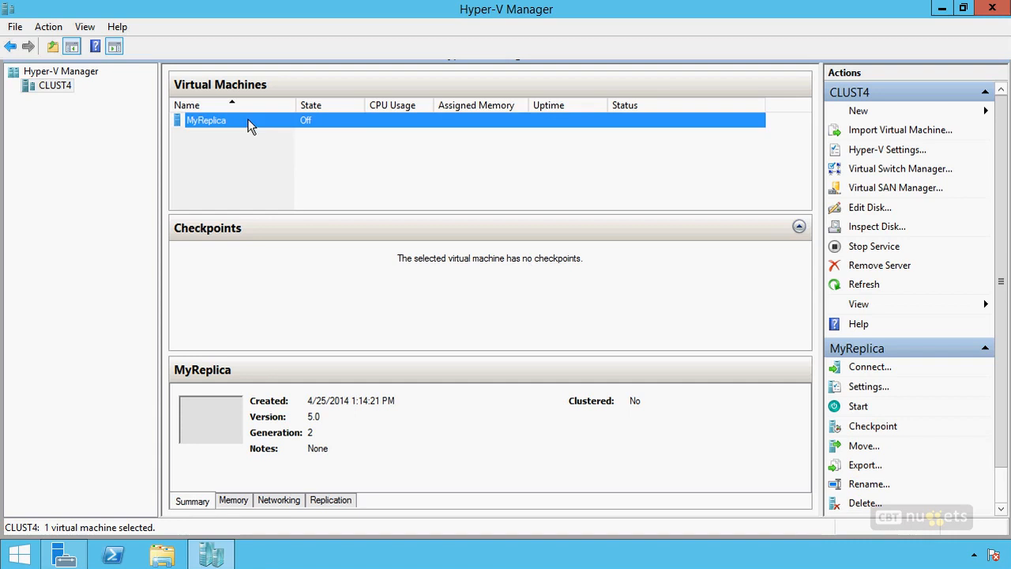
right_click(250, 123)
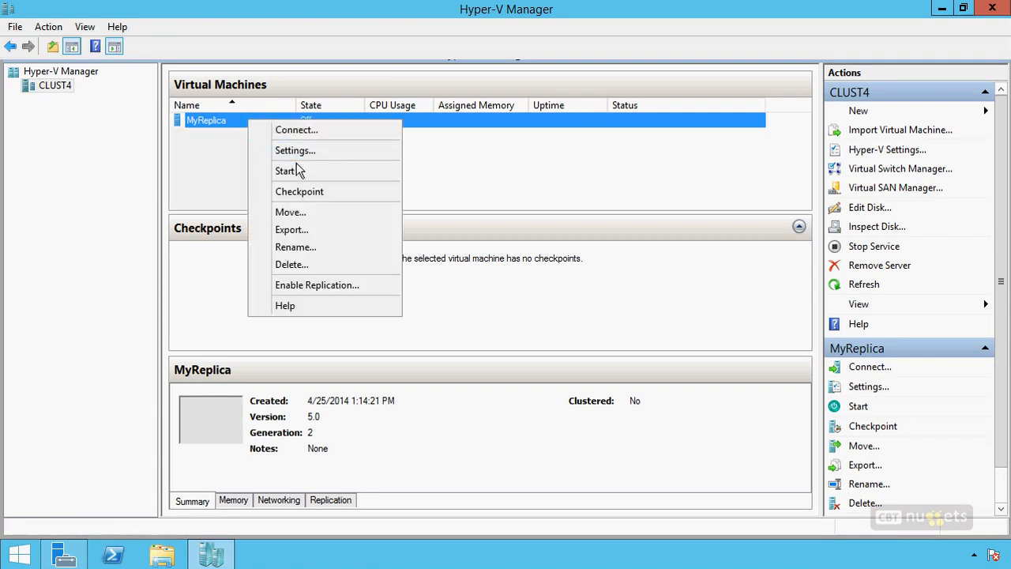
left_click(298, 170)
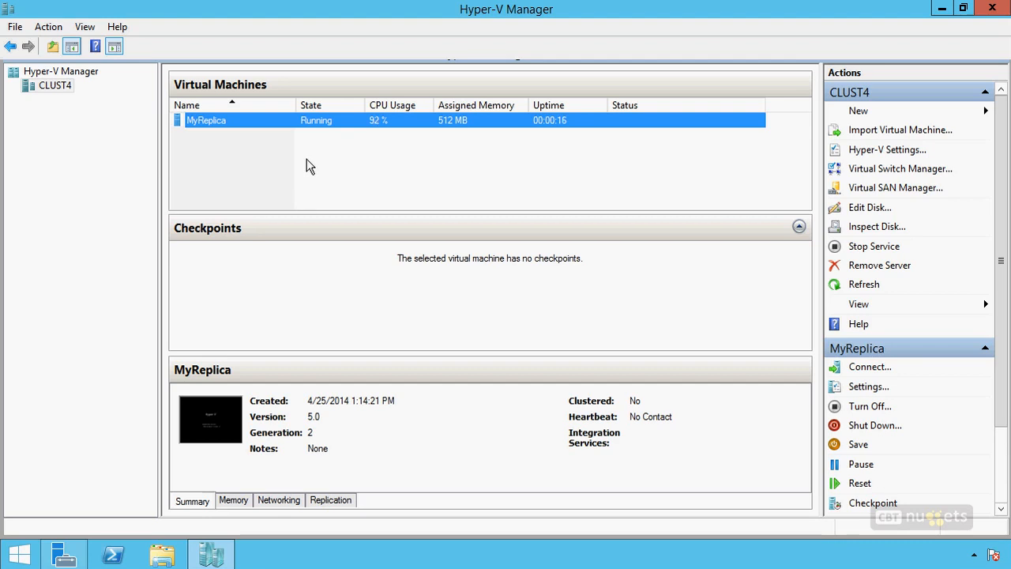
Step: Enable CLUST4 as a Replica server in the Replication Configuration of its Hyper-V settings
right_click(48, 87)
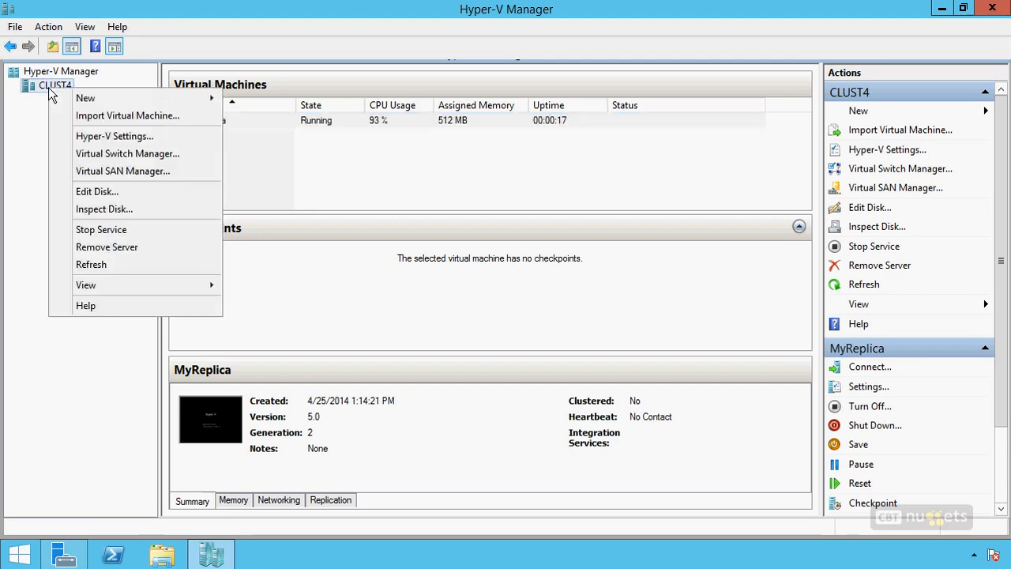
left_click(117, 144)
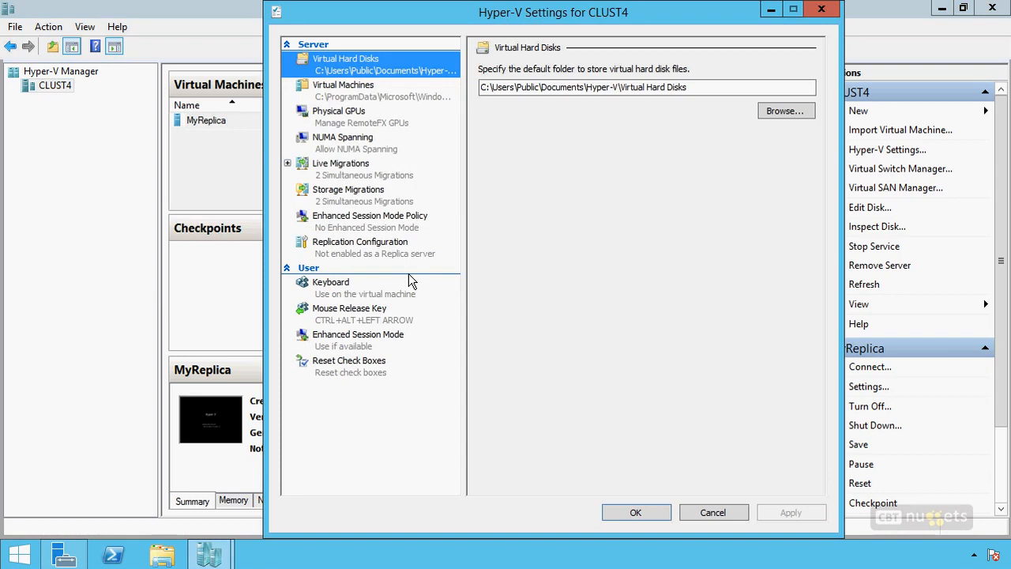
left_click(373, 249)
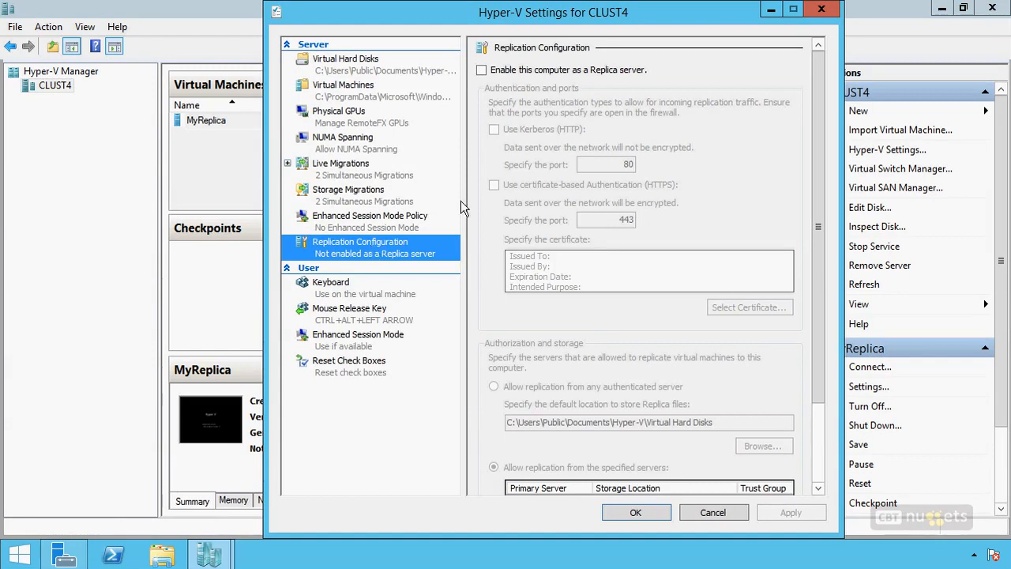
left_click(583, 69)
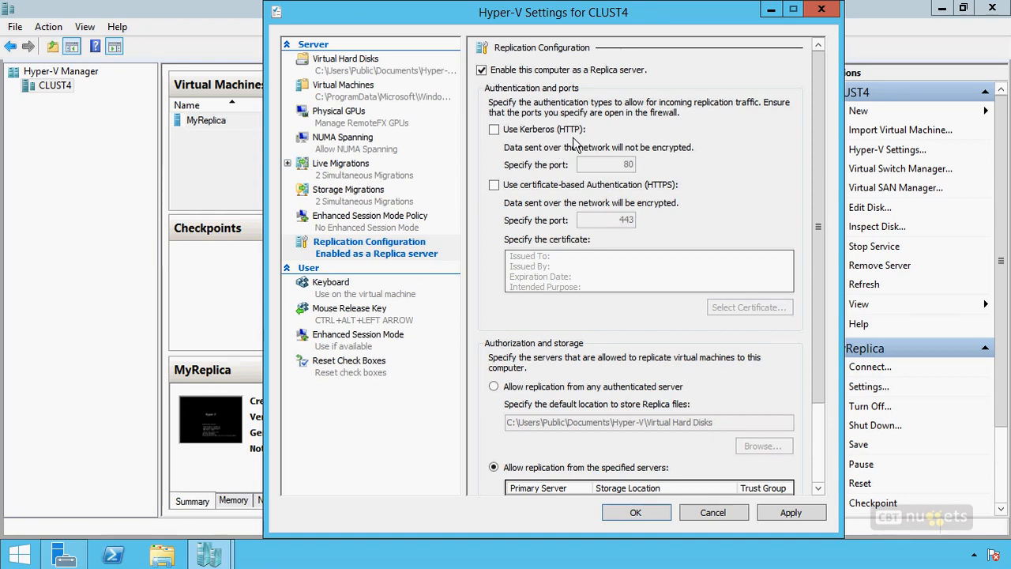
Step: Try certificate-based authentication (HTTPS) instead of Kerberos for incoming replication and look for a certificate to select
left_click(546, 130)
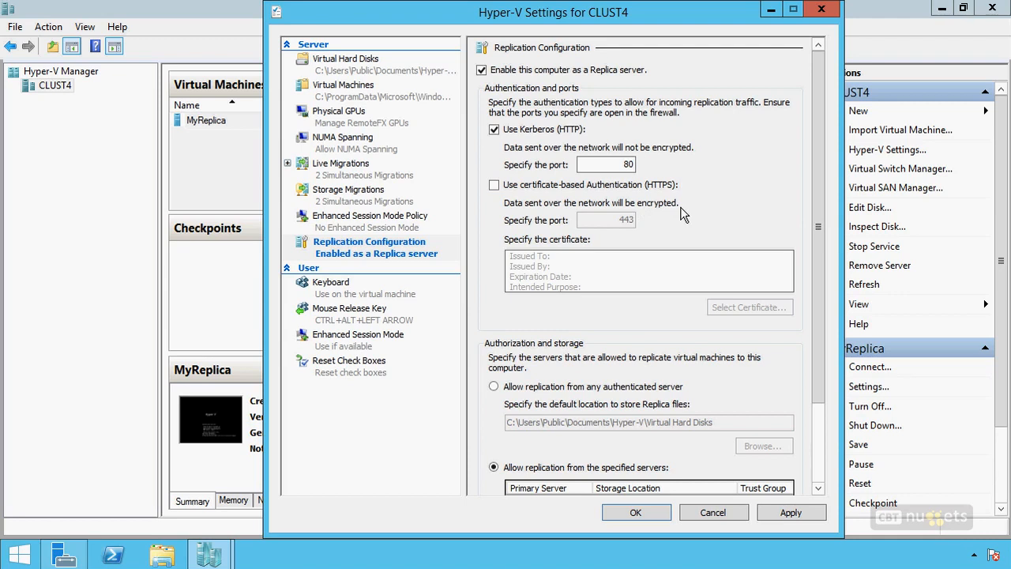
left_click(542, 129)
left_click(544, 185)
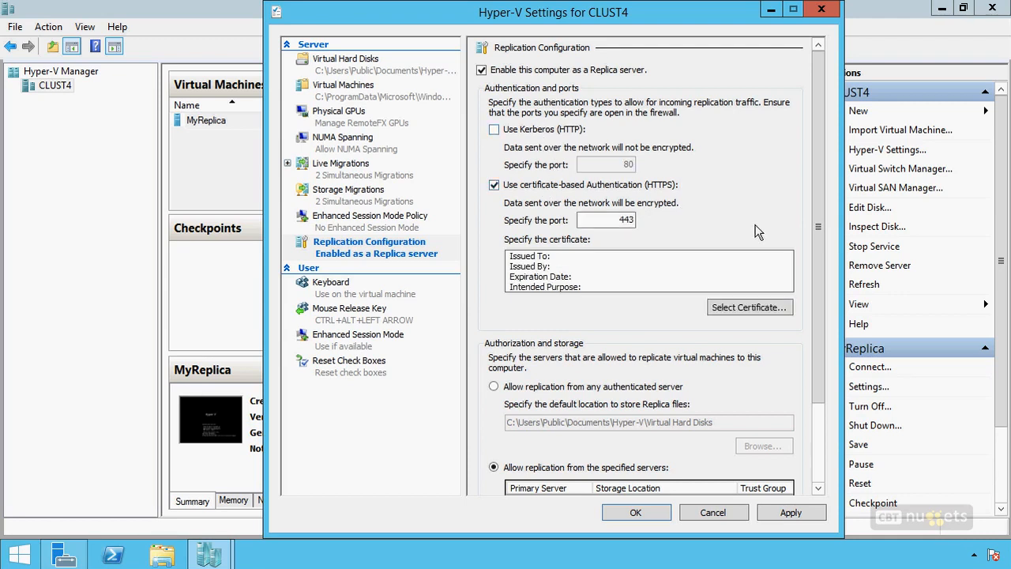
left_click(739, 309)
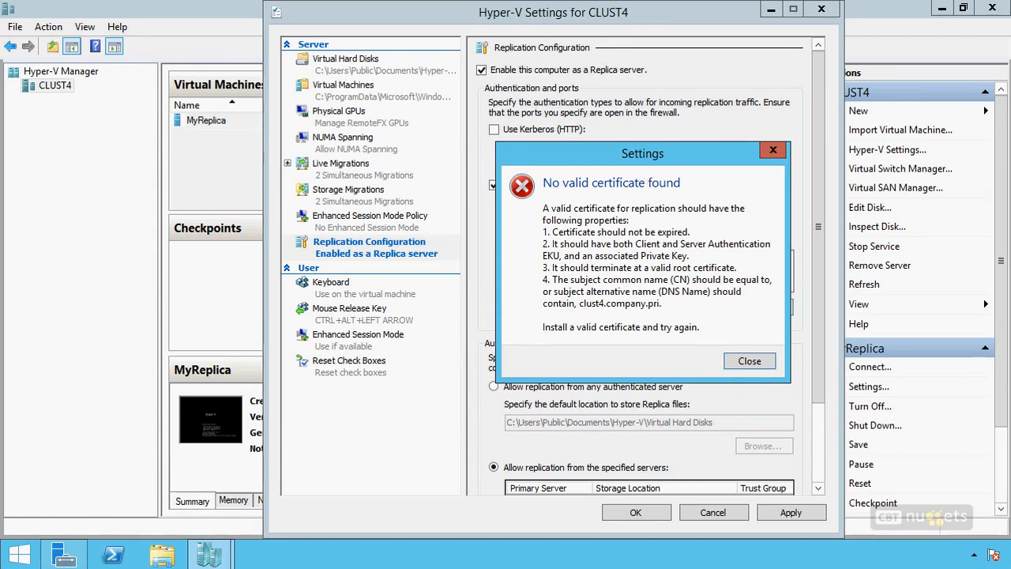
mouse_move(515, 224)
left_mouse_down()
mouse_move(537, 234)
mouse_move(536, 251)
mouse_move(538, 237)
left_mouse_up()
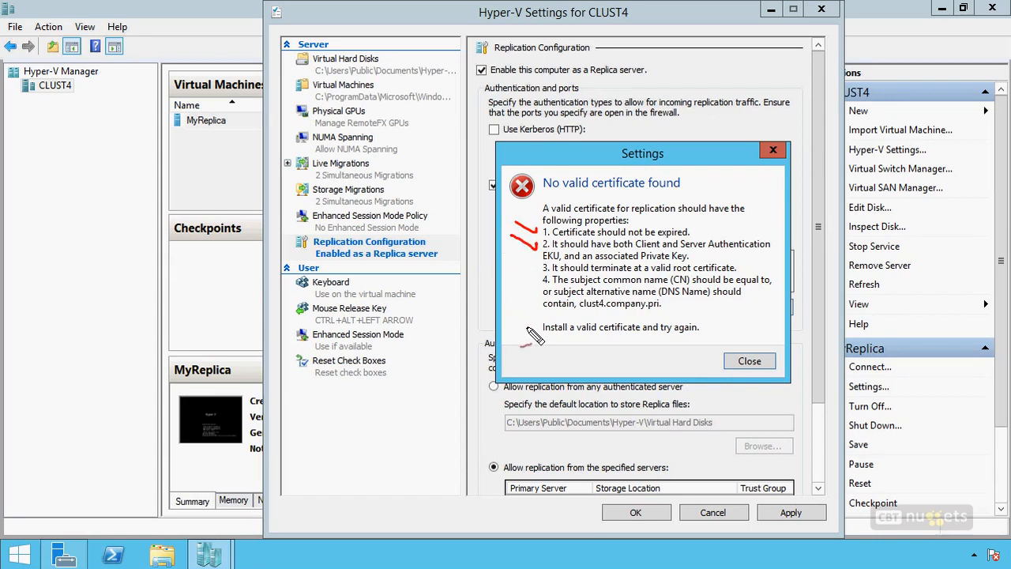
left_click_drag(680, 246, 703, 258)
left_click_drag(521, 257, 540, 266)
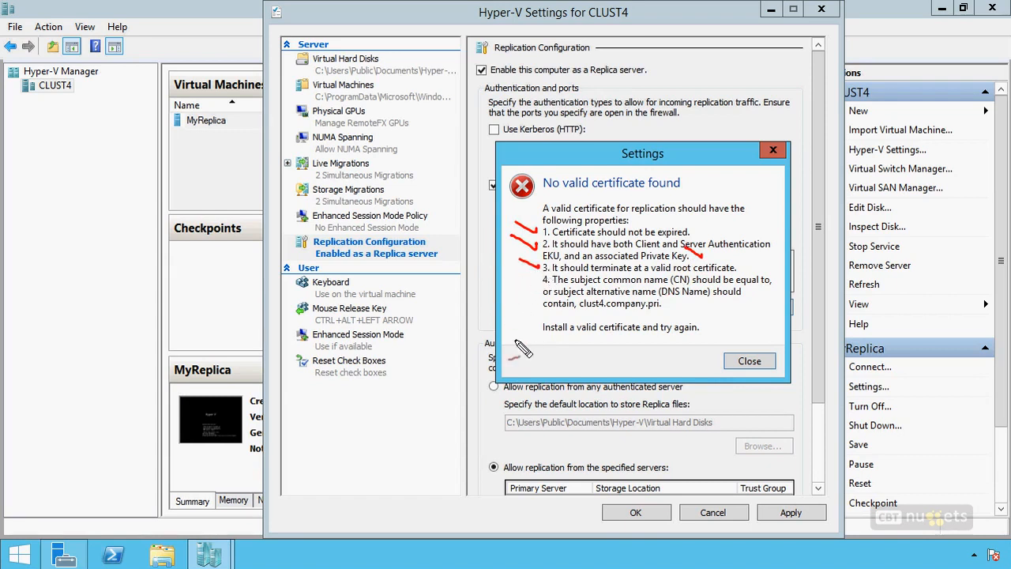
left_click_drag(520, 280, 539, 286)
left_click_drag(655, 313, 579, 315)
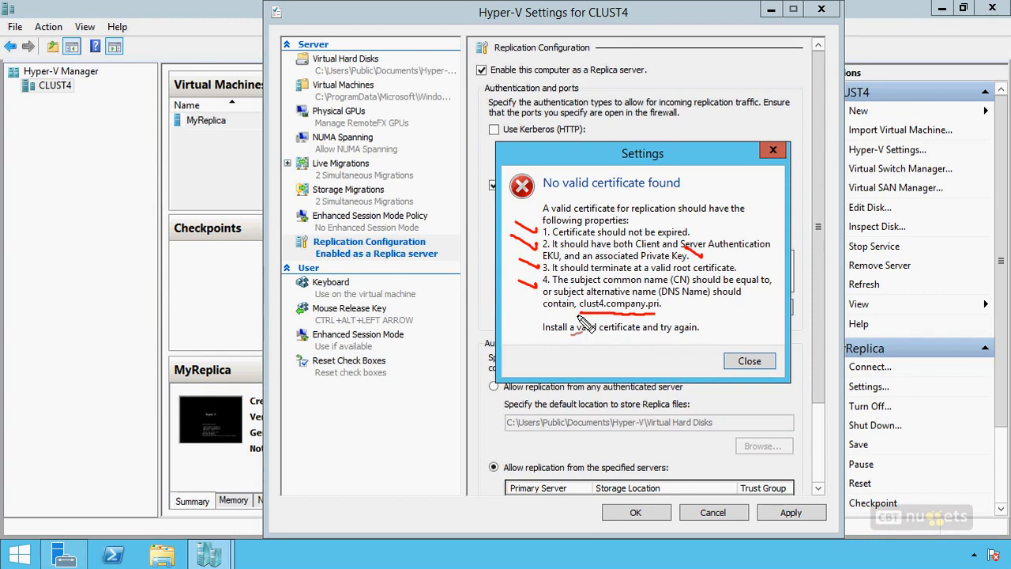
mouse_move(579, 313)
left_mouse_down()
mouse_move(659, 316)
mouse_move(670, 299)
mouse_move(587, 295)
mouse_move(581, 313)
left_mouse_up()
left_click_drag(615, 353, 626, 352)
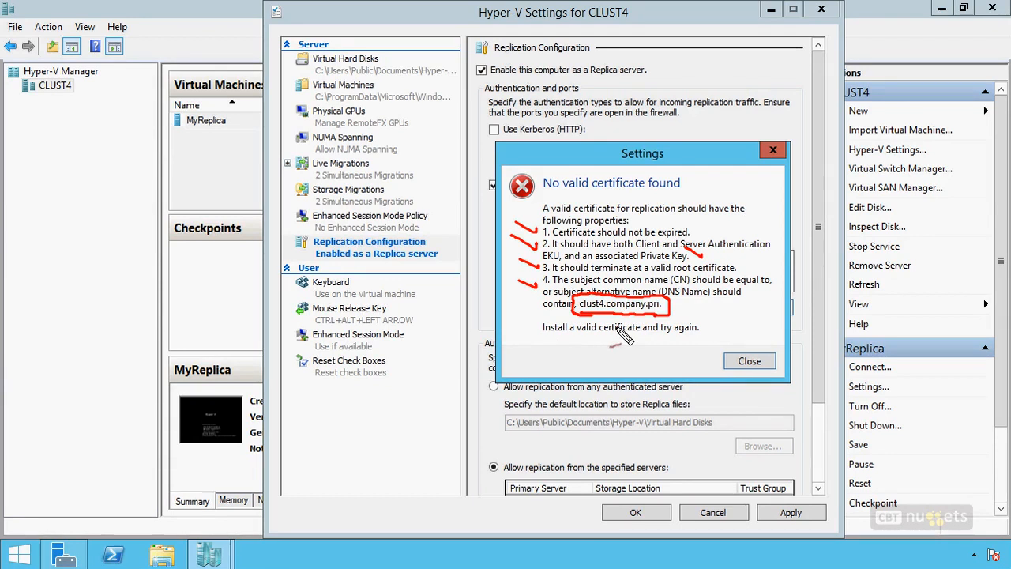
key("Escape")
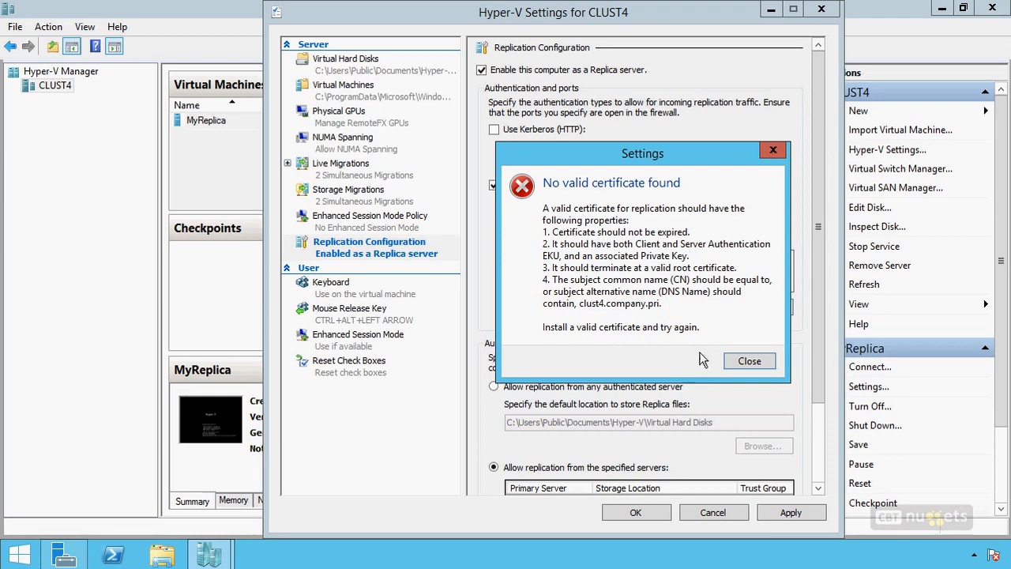
Step: Disable certificate-based authentication and use Kerberos (HTTP) for incoming replication traffic
left_click(741, 368)
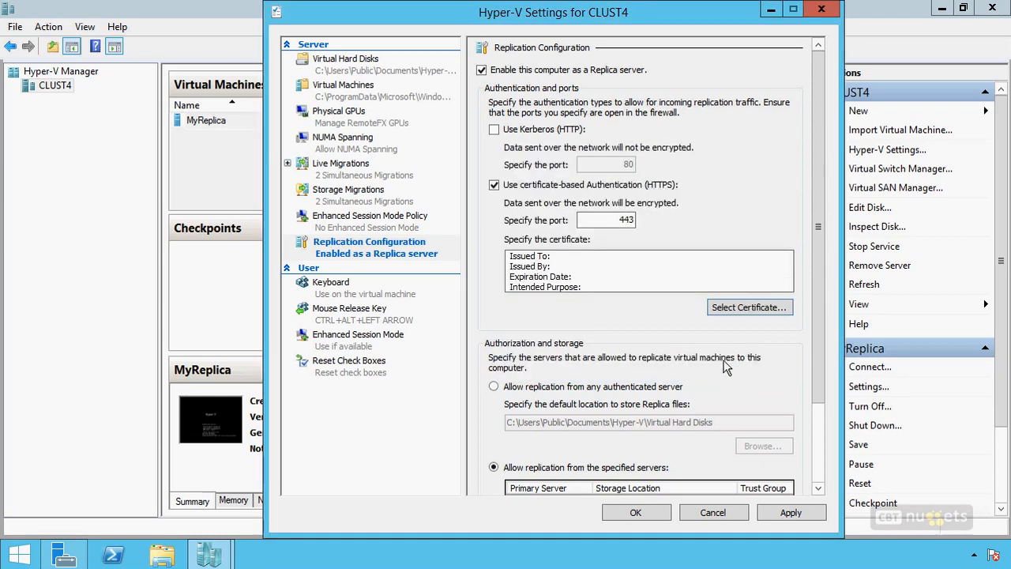
left_click(538, 188)
left_click(562, 131)
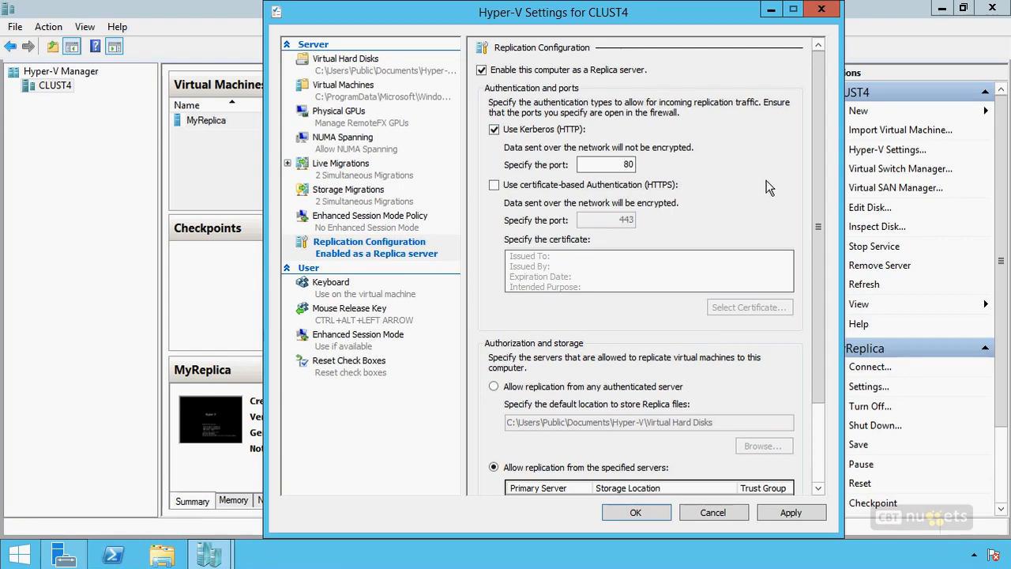
Step: Try allowing replication only from specified servers and open a new authorization entry without adding one
left_click_drag(816, 142, 823, 259)
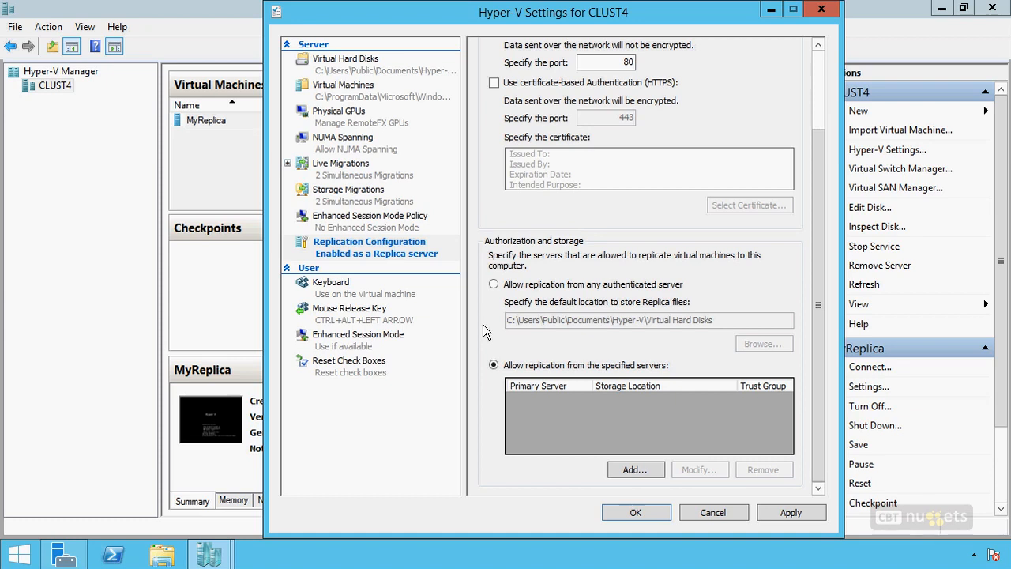
left_click(493, 284)
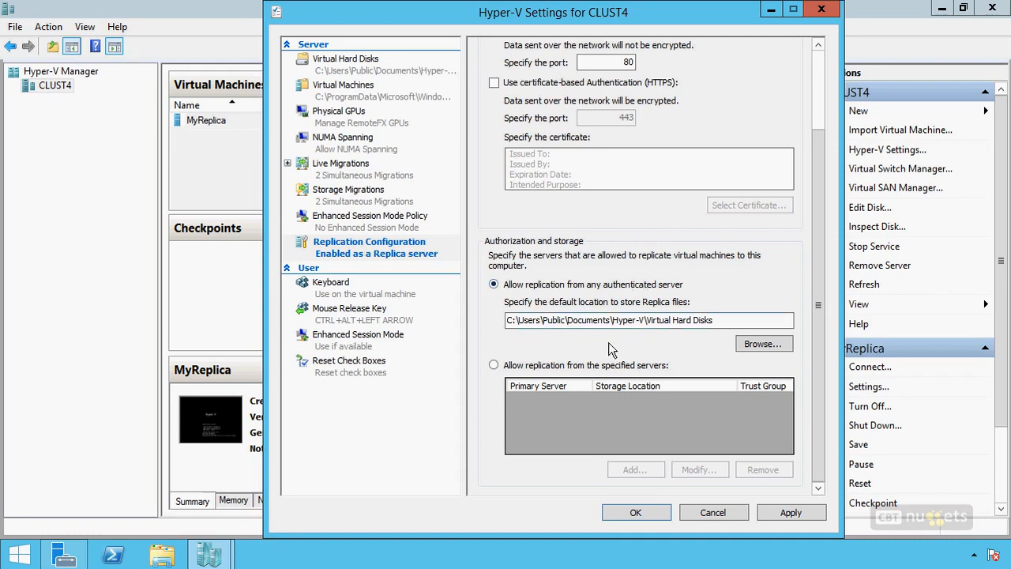
left_click(601, 368)
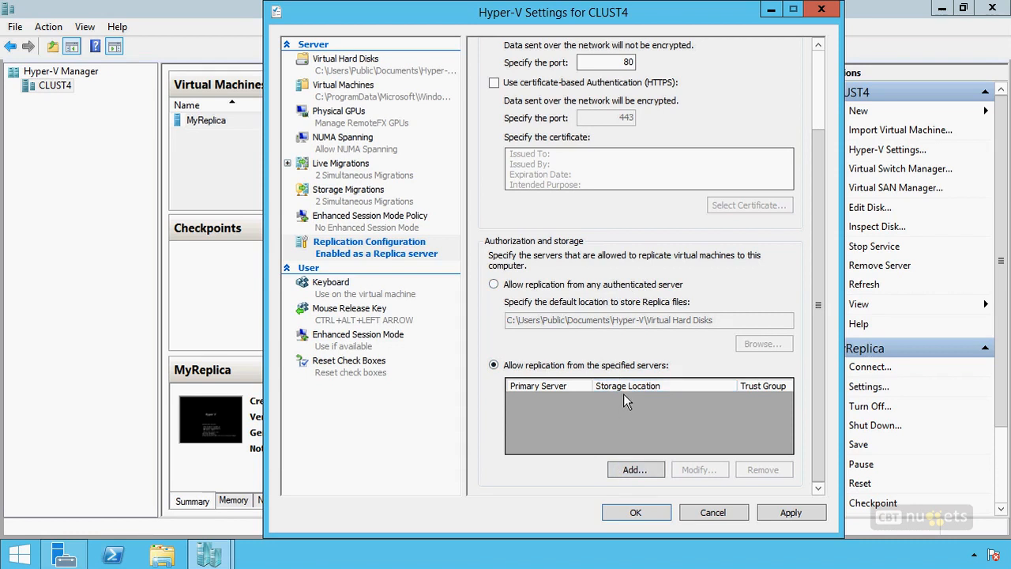
left_click(629, 470)
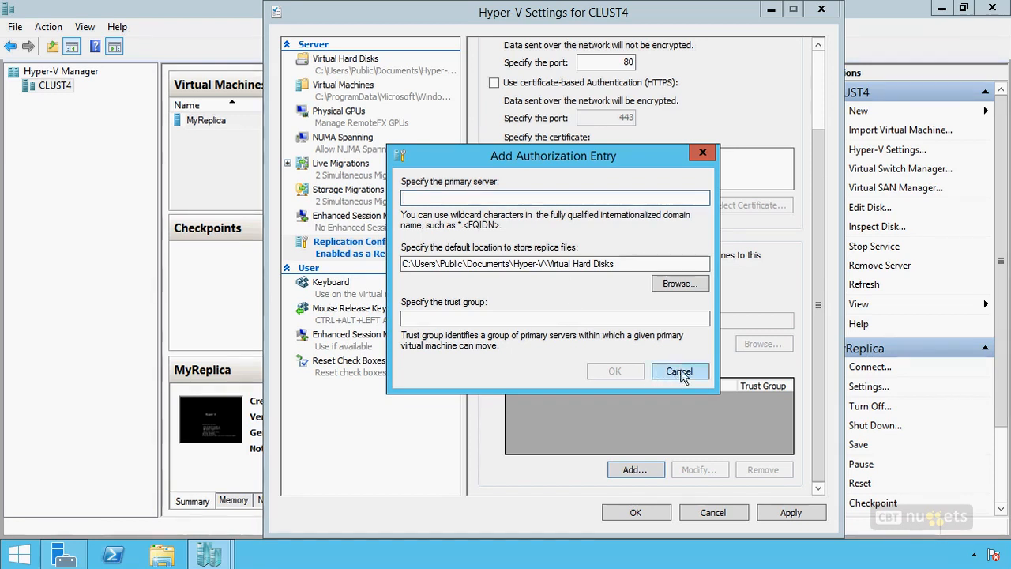
left_click(680, 371)
Step: Allow replication to CLUST4 from any authenticated server, save the Hyper-V settings and acknowledge the firewall notice
left_click(586, 286)
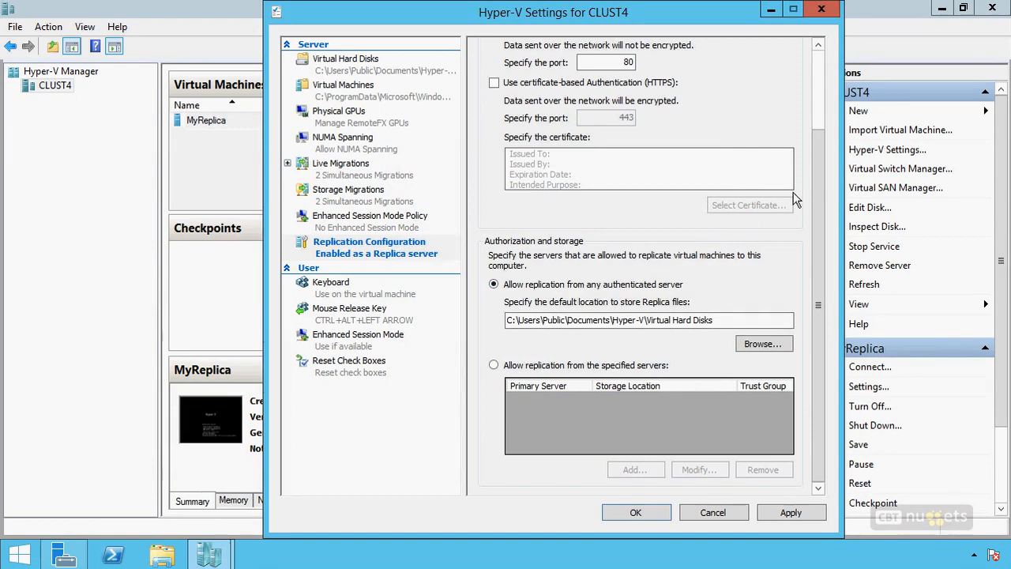
left_click_drag(817, 241, 831, 99)
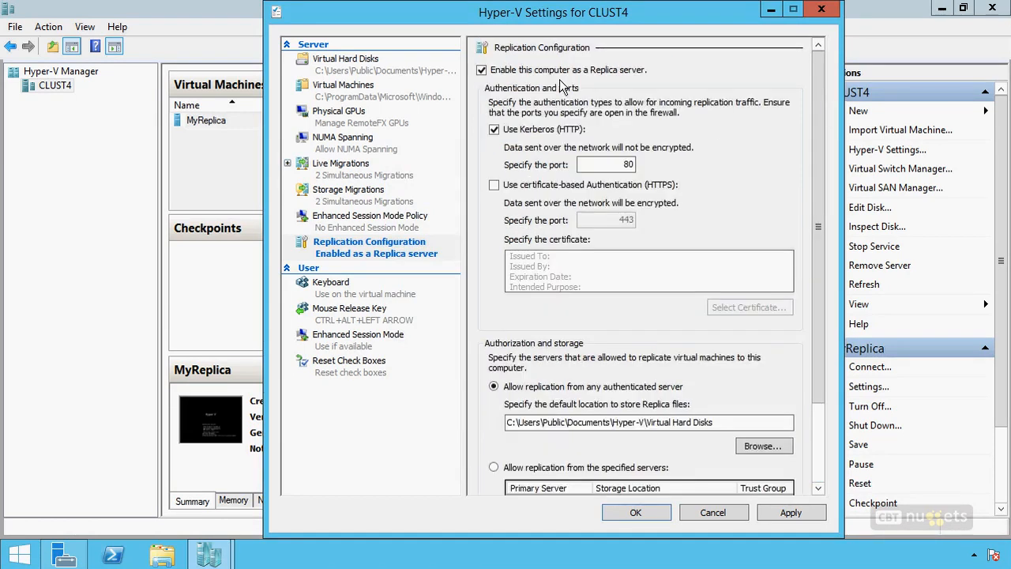
left_click(632, 513)
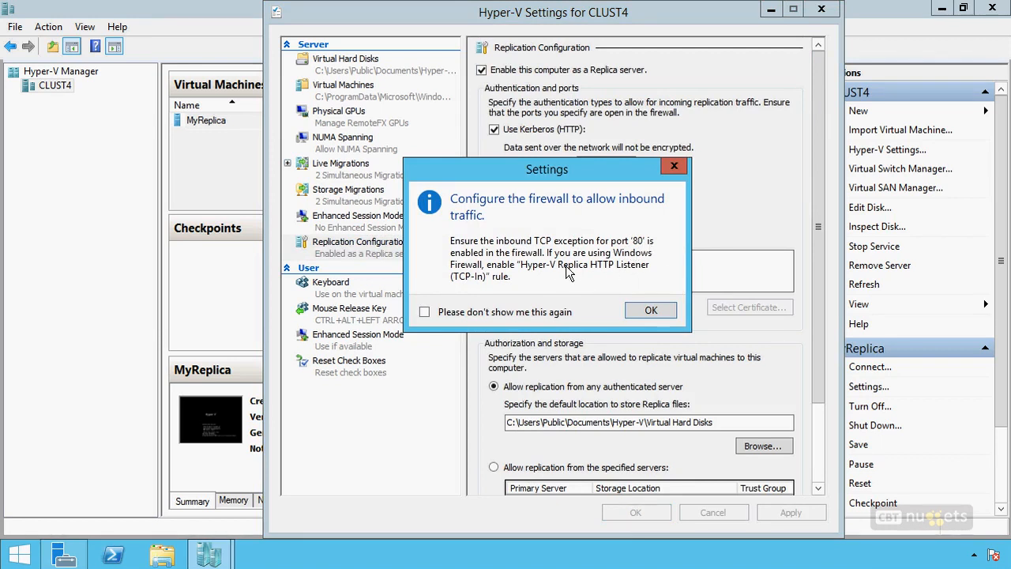
left_click(648, 311)
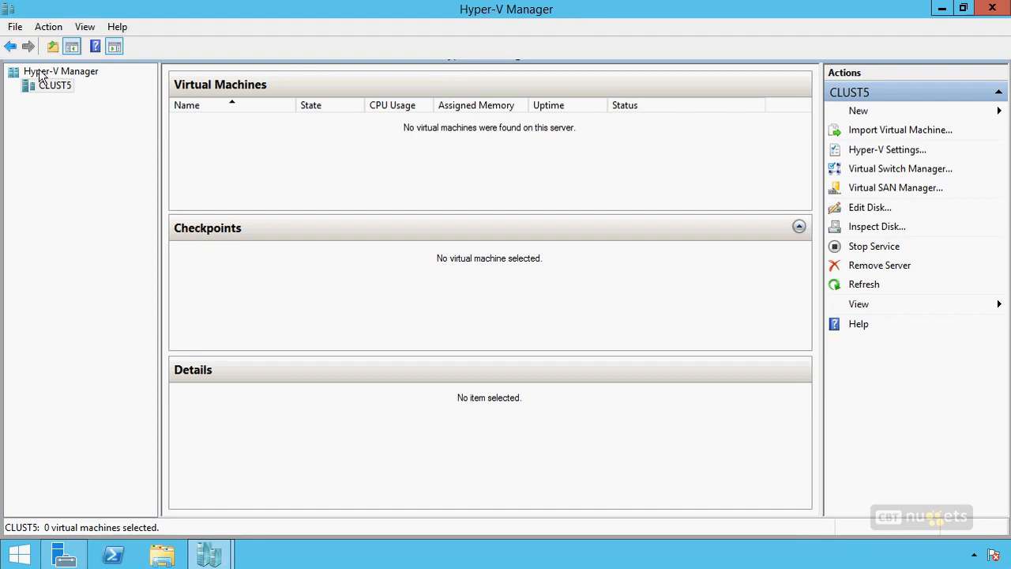
Step: Review the Replication Configuration in the Hyper-V settings of CLUST5 and close it without changes
right_click(55, 87)
left_click(95, 132)
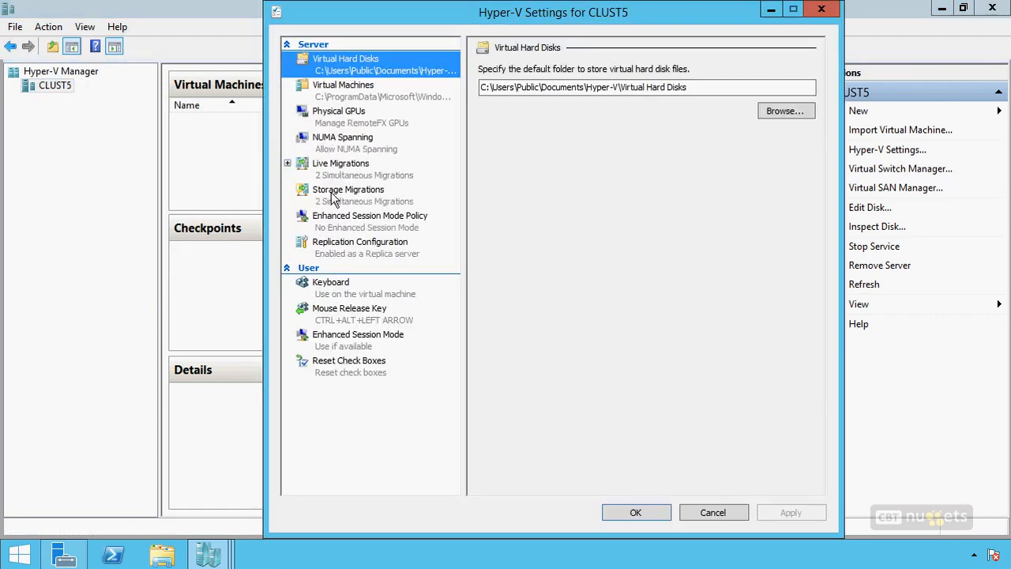
left_click(347, 246)
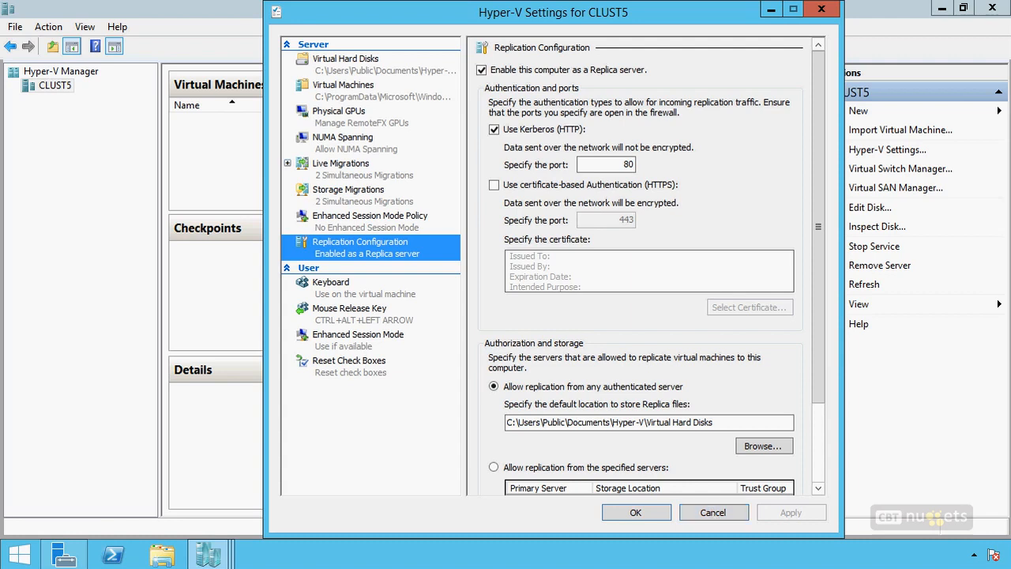
mouse_move(525, 176)
left_mouse_down()
mouse_move(482, 187)
mouse_move(519, 301)
left_mouse_up()
left_click(713, 512)
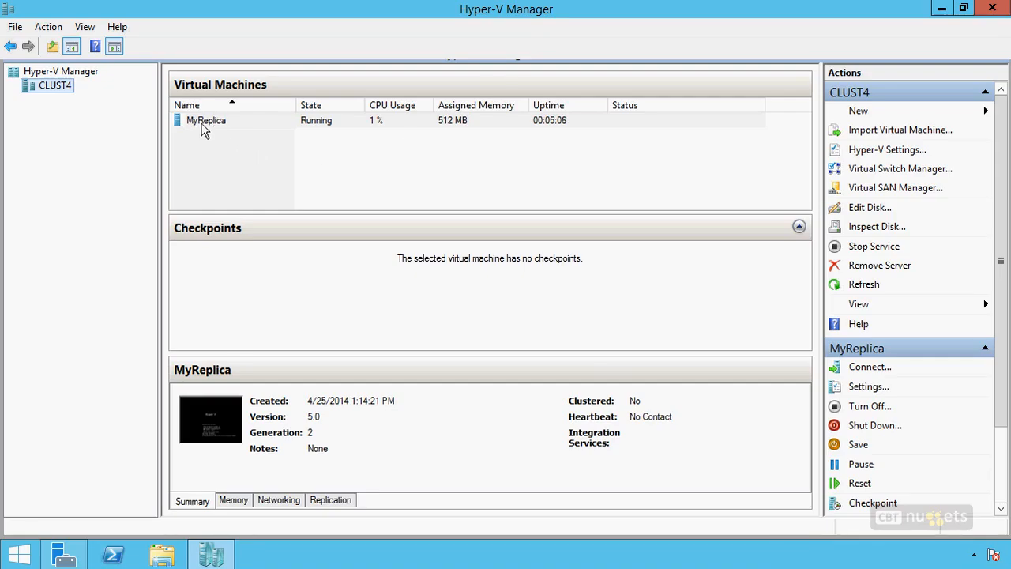
Step: Start enabling replication for MyReplica to clust5.company.pri using Kerberos with compressed data, and include the MyReplica.vhdx disk
left_click(202, 126)
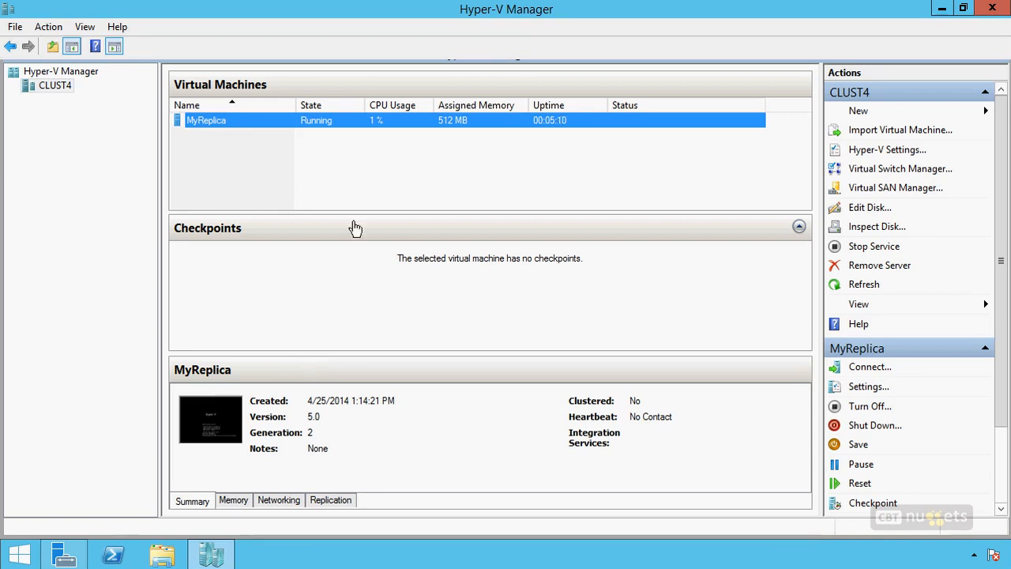
right_click(326, 122)
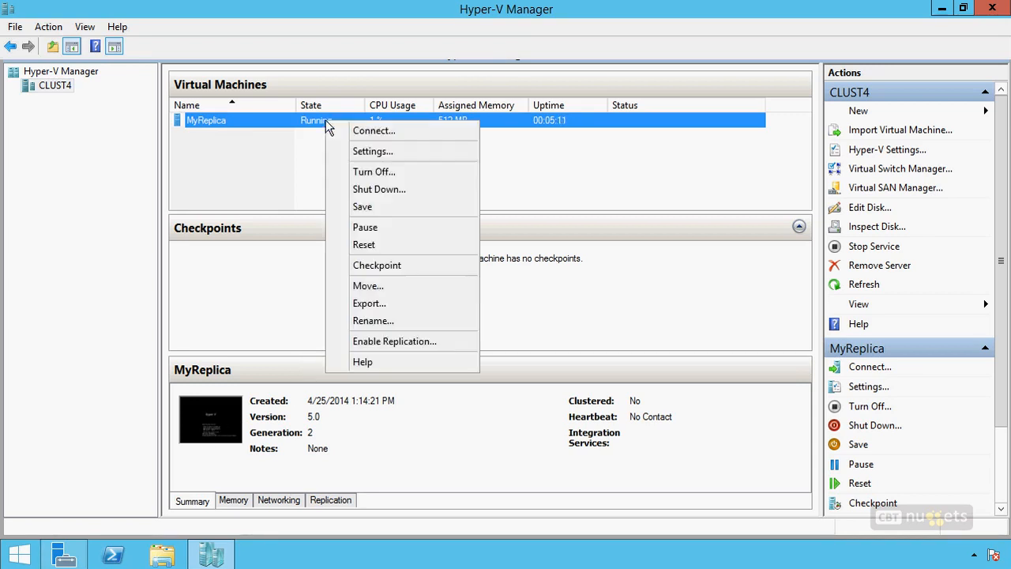
left_click(381, 341)
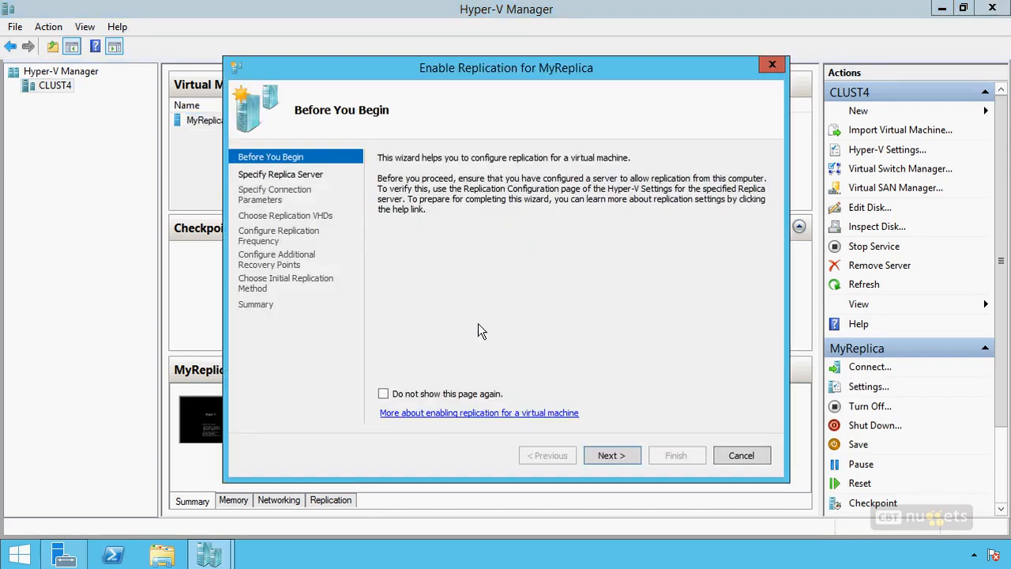
left_click(612, 455)
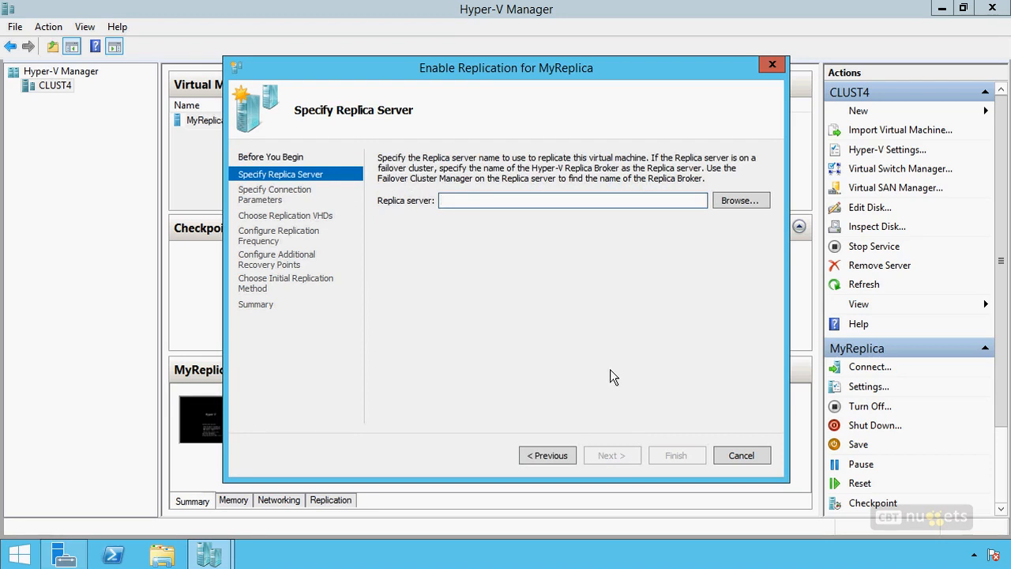
type("clust5.company.pri")
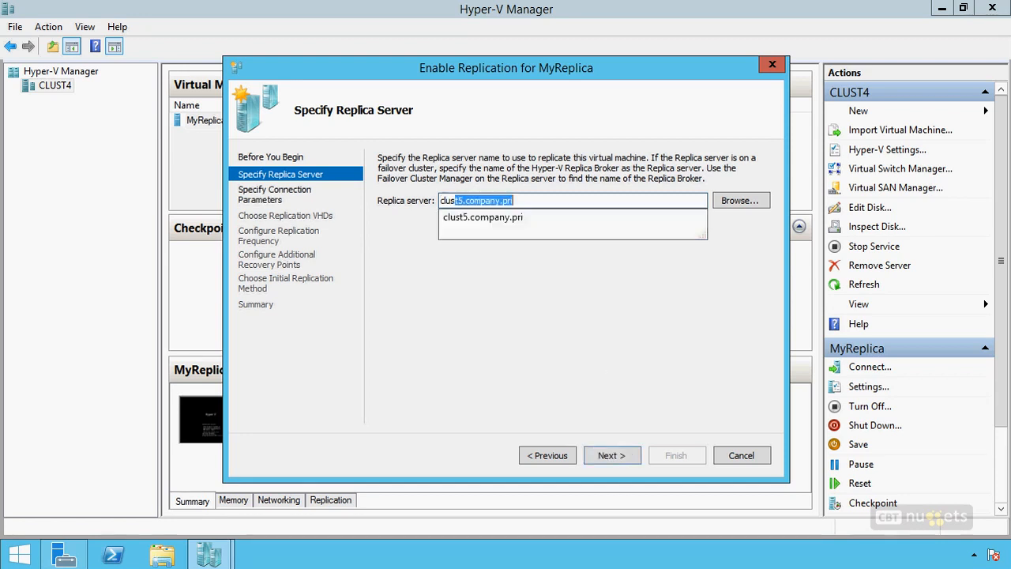
key("Return")
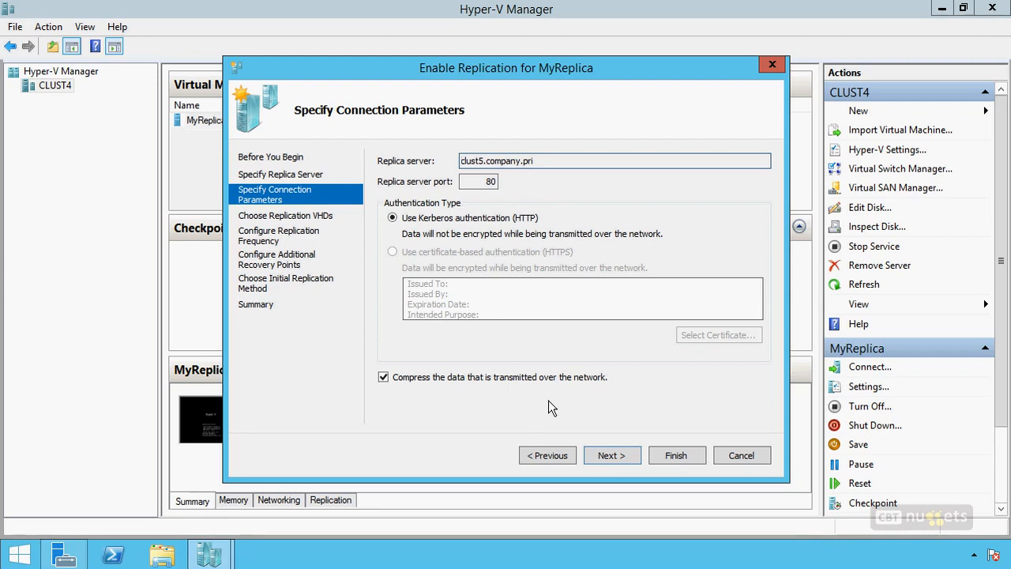
left_click(606, 461)
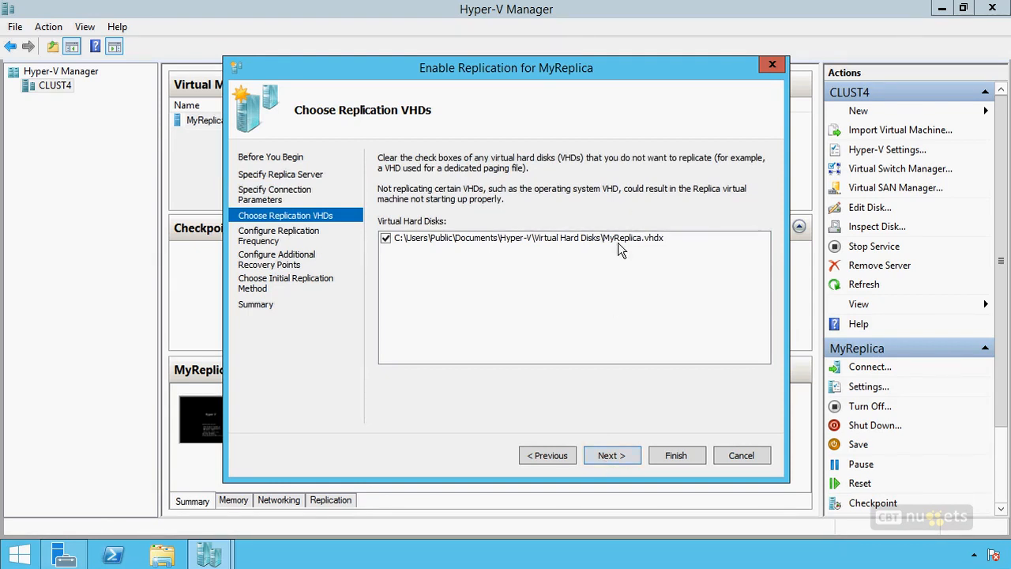
left_click(615, 457)
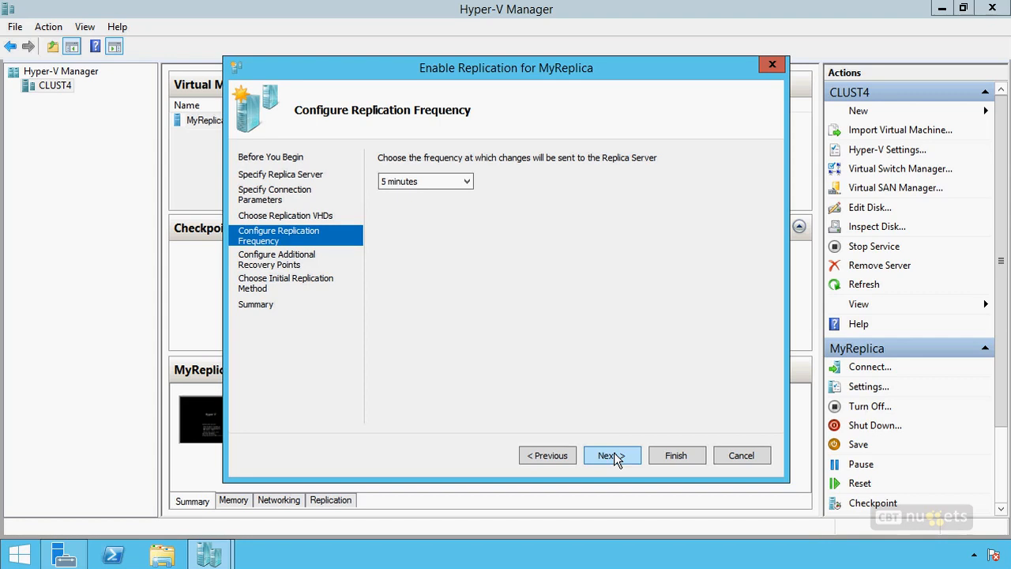
Step: Set the replication frequency to 5 minutes and choose to create additional hourly recovery points
left_click(466, 181)
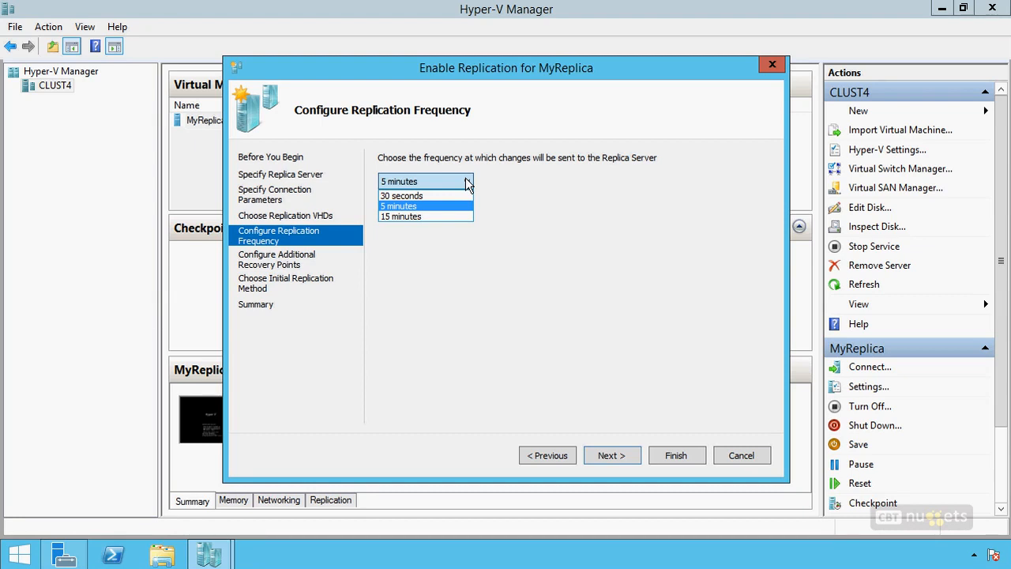
left_click(399, 206)
left_click(612, 456)
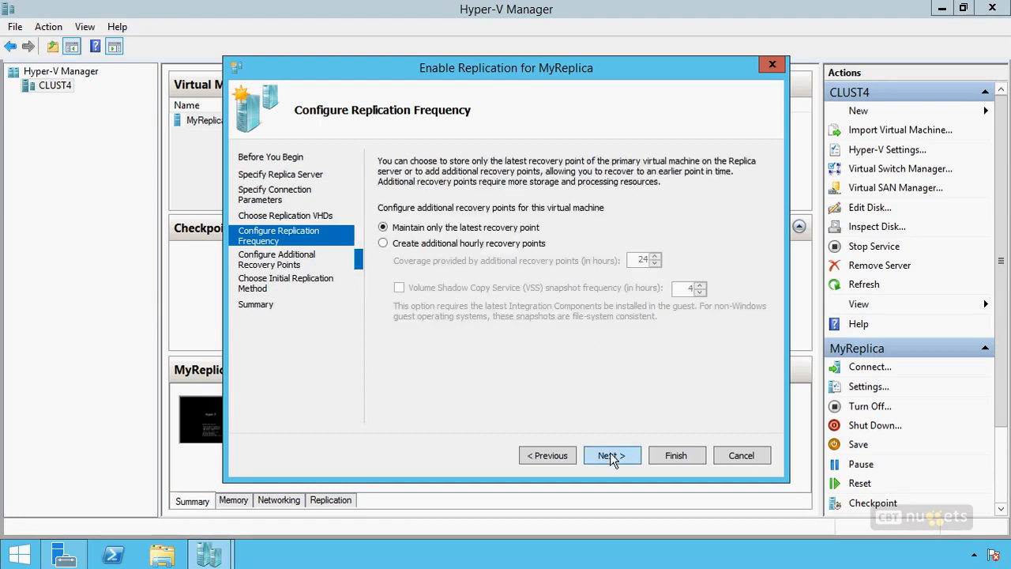
left_click(469, 243)
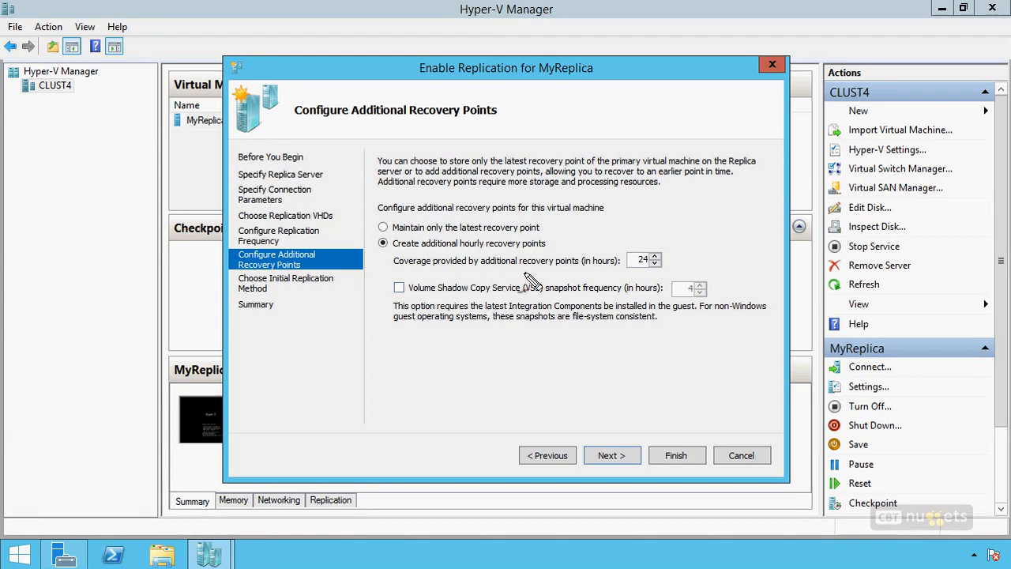
mouse_move(549, 271)
left_mouse_down()
mouse_move(461, 273)
mouse_move(380, 341)
mouse_move(636, 351)
mouse_move(780, 286)
mouse_move(508, 281)
left_mouse_up()
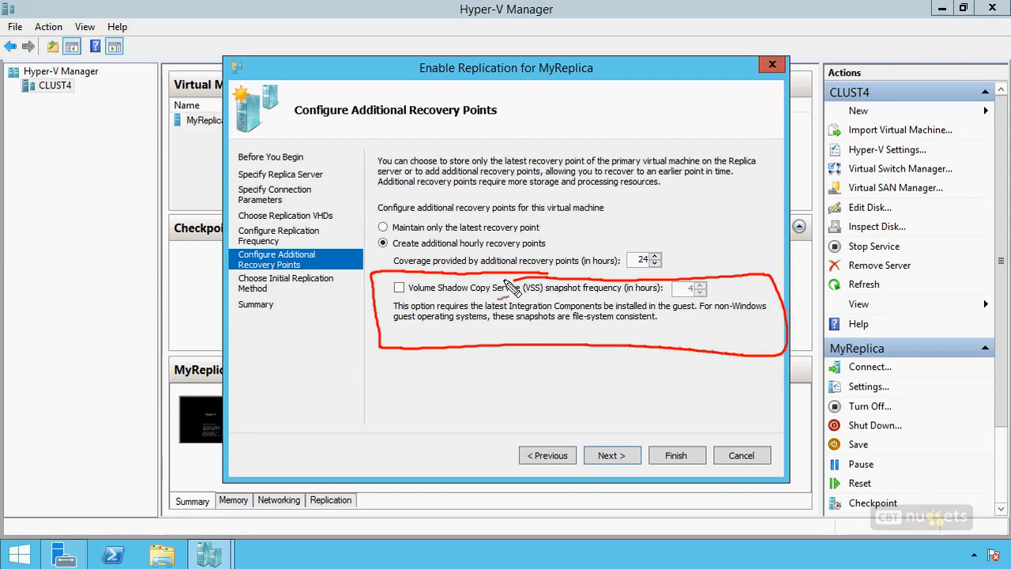
mouse_move(462, 360)
left_mouse_down()
mouse_move(448, 370)
mouse_move(460, 379)
mouse_move(545, 378)
mouse_move(474, 404)
mouse_move(483, 397)
mouse_move(474, 435)
mouse_move(505, 439)
mouse_move(513, 427)
left_mouse_up()
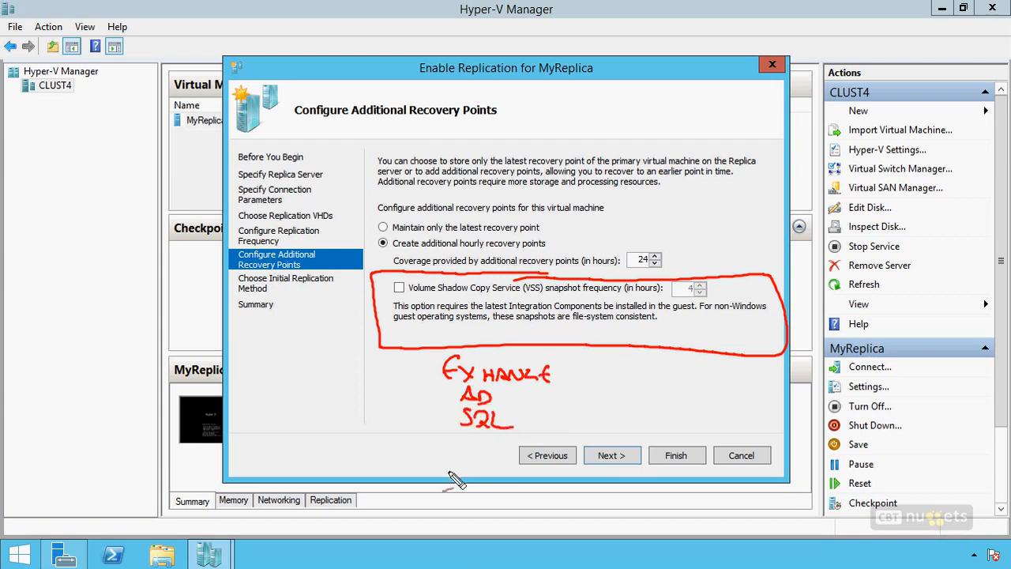
mouse_move(430, 365)
left_mouse_down()
mouse_move(442, 419)
mouse_move(425, 462)
mouse_move(448, 452)
mouse_move(462, 466)
left_mouse_up()
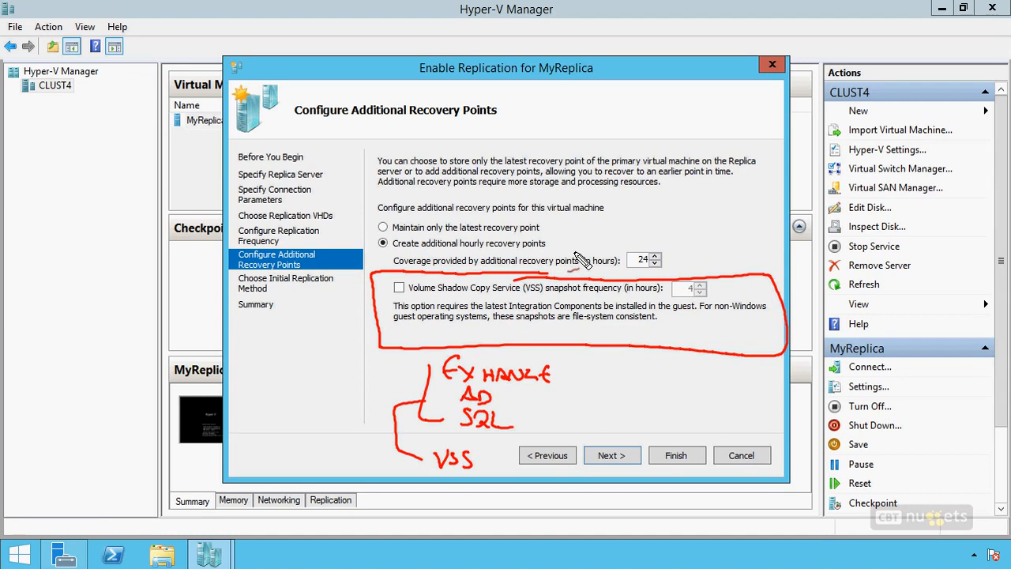
mouse_move(331, 313)
left_mouse_down()
mouse_move(393, 314)
mouse_move(382, 321)
left_mouse_up()
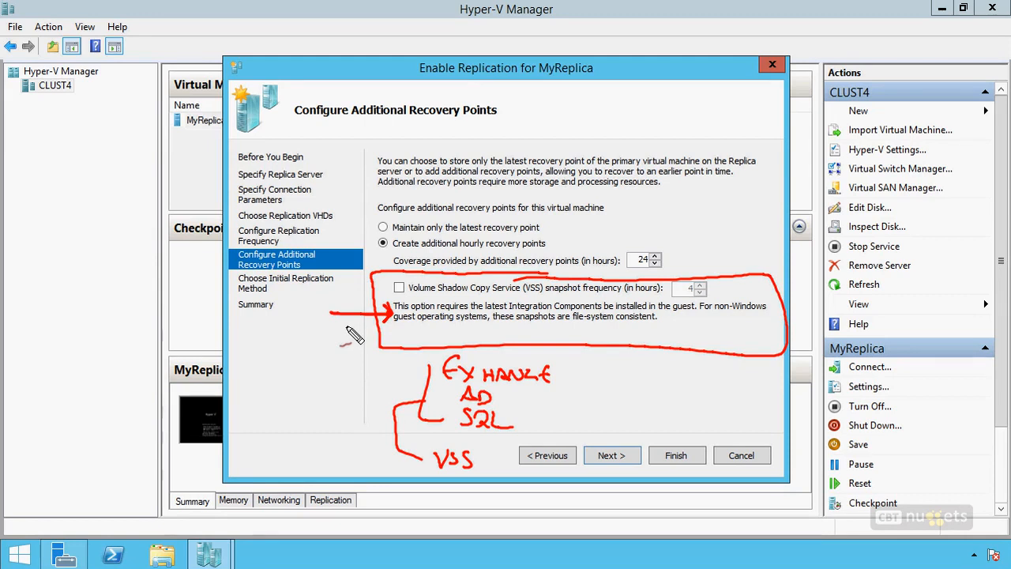
mouse_move(472, 346)
left_mouse_down()
mouse_move(430, 347)
mouse_move(427, 398)
left_mouse_up()
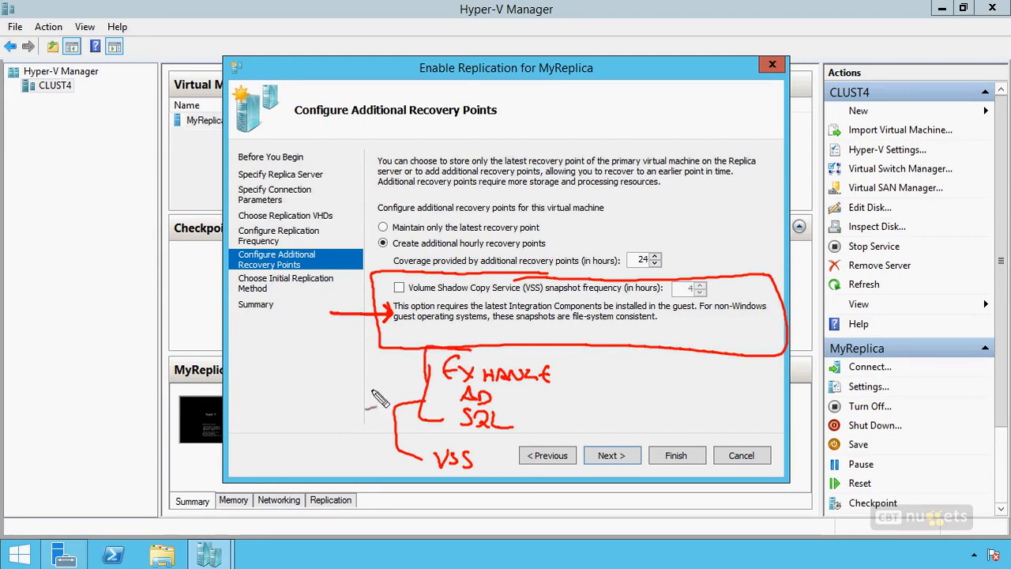
mouse_move(360, 377)
left_mouse_down()
mouse_move(419, 380)
mouse_move(407, 391)
left_mouse_up()
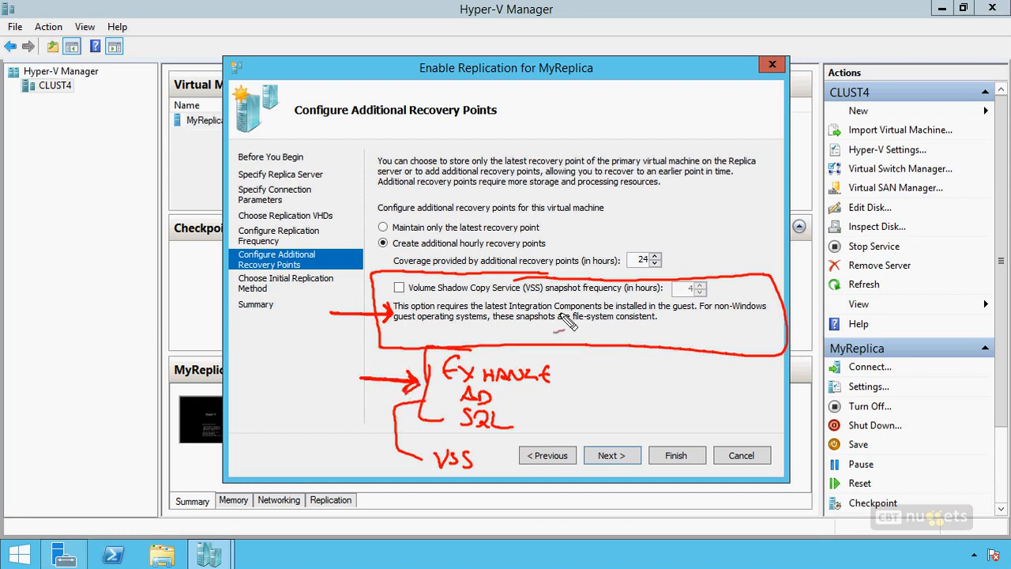
mouse_move(393, 280)
left_mouse_down()
mouse_move(412, 299)
mouse_move(392, 282)
left_mouse_up()
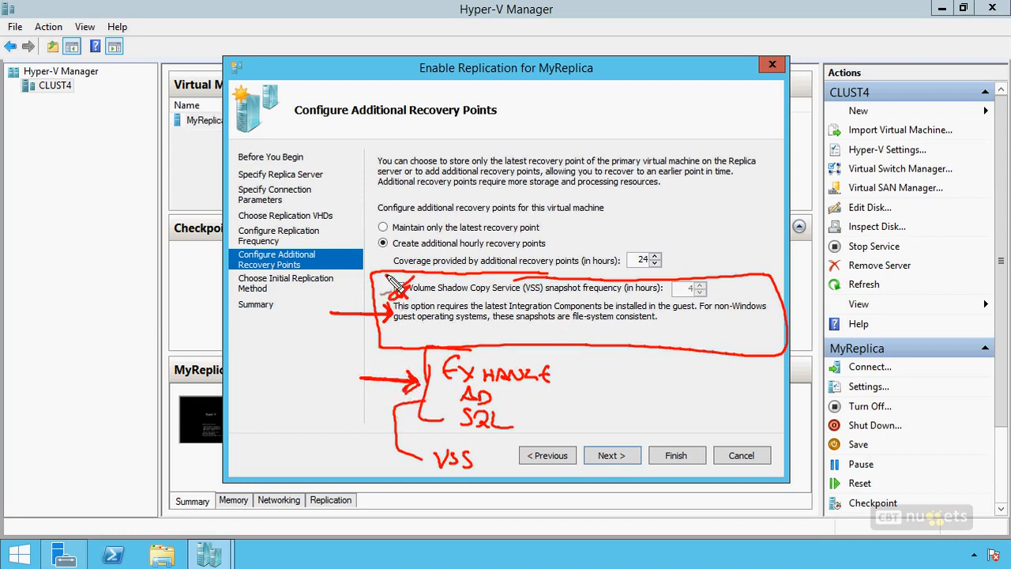
key("Escape")
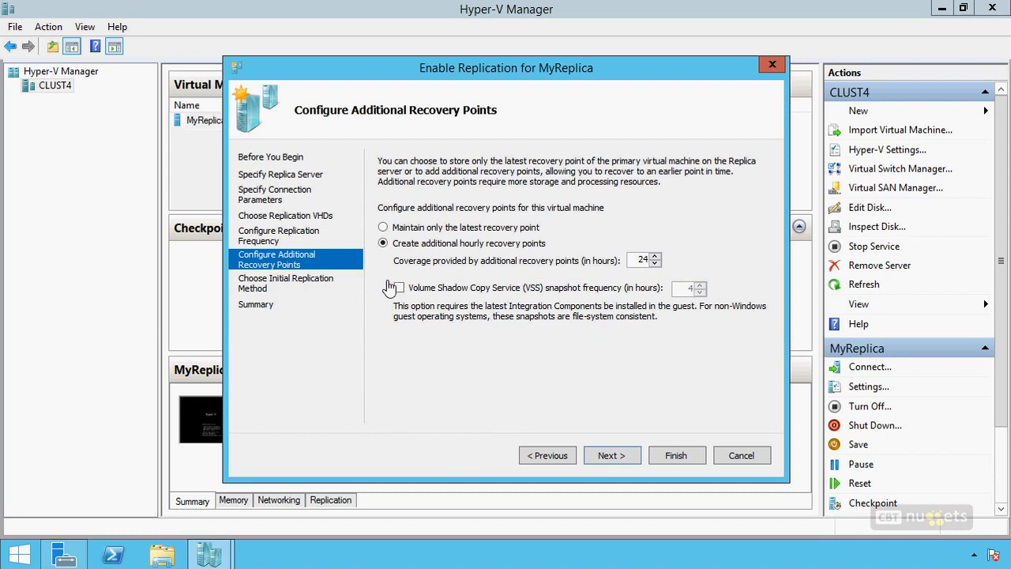
Step: Enable Volume Shadow Copy Service (VSS) snapshots for the additional recovery points and proceed to the initial replication method
left_click(399, 288)
left_click(612, 456)
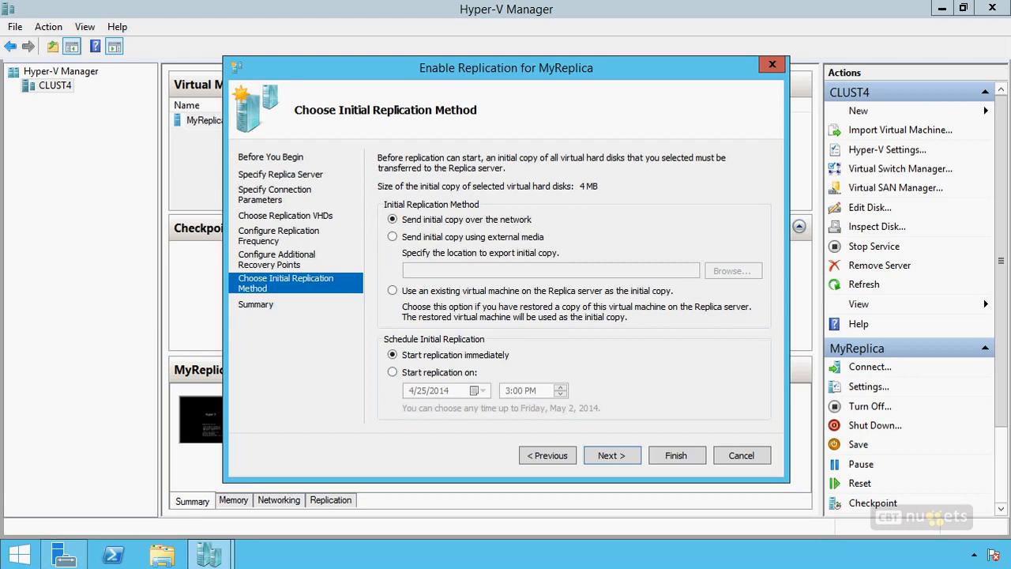
left_click_drag(404, 213, 366, 201)
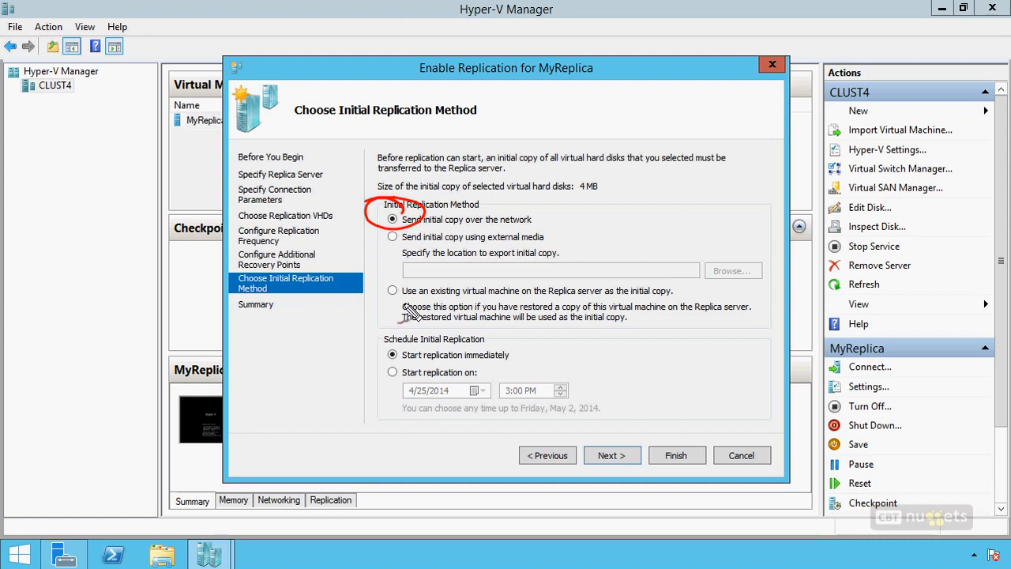
left_click_drag(399, 290, 380, 286)
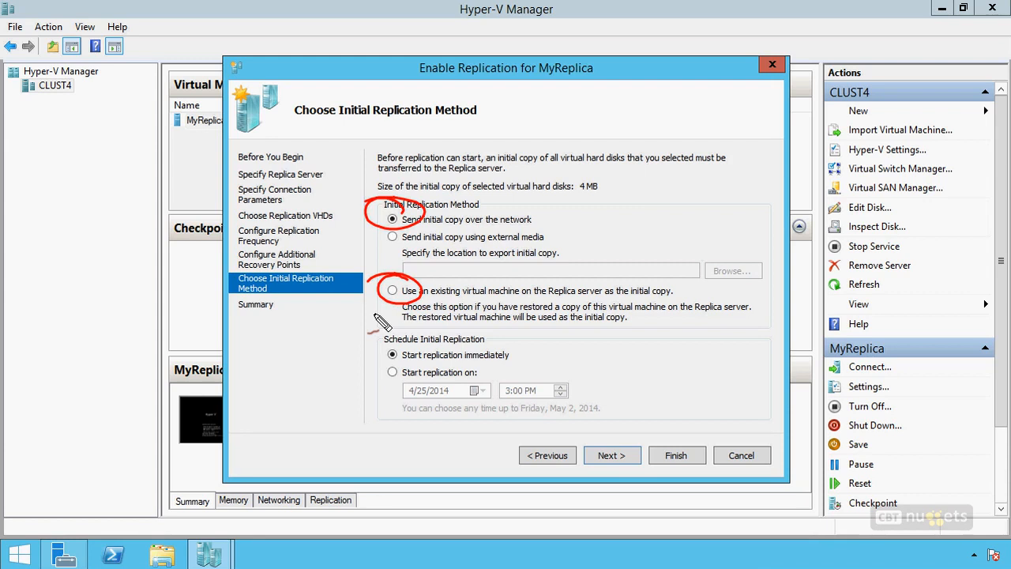
mouse_move(421, 227)
left_mouse_down()
mouse_move(378, 251)
mouse_move(428, 257)
left_mouse_up()
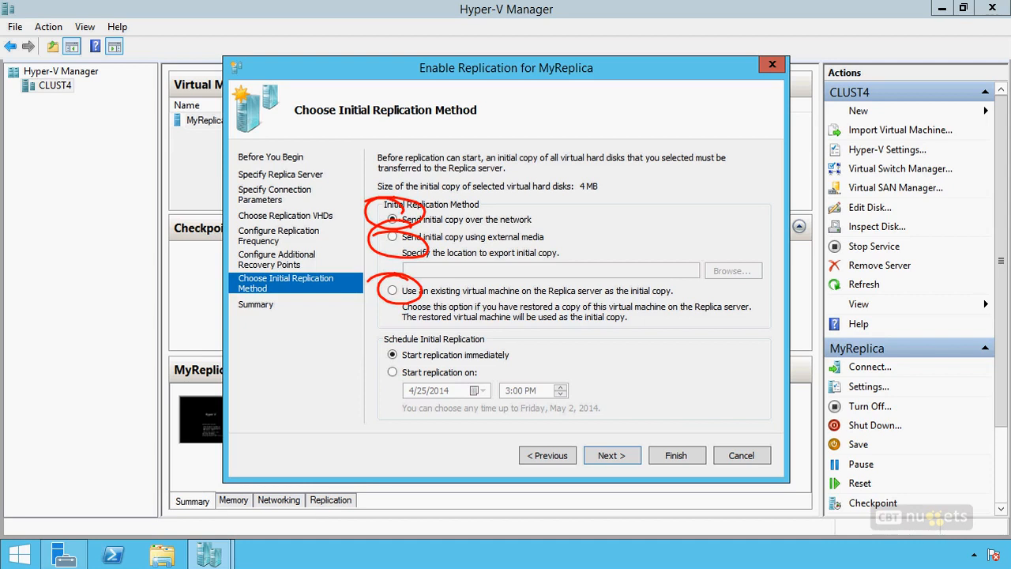
mouse_move(476, 325)
left_mouse_down()
mouse_move(360, 334)
mouse_move(438, 440)
left_mouse_up()
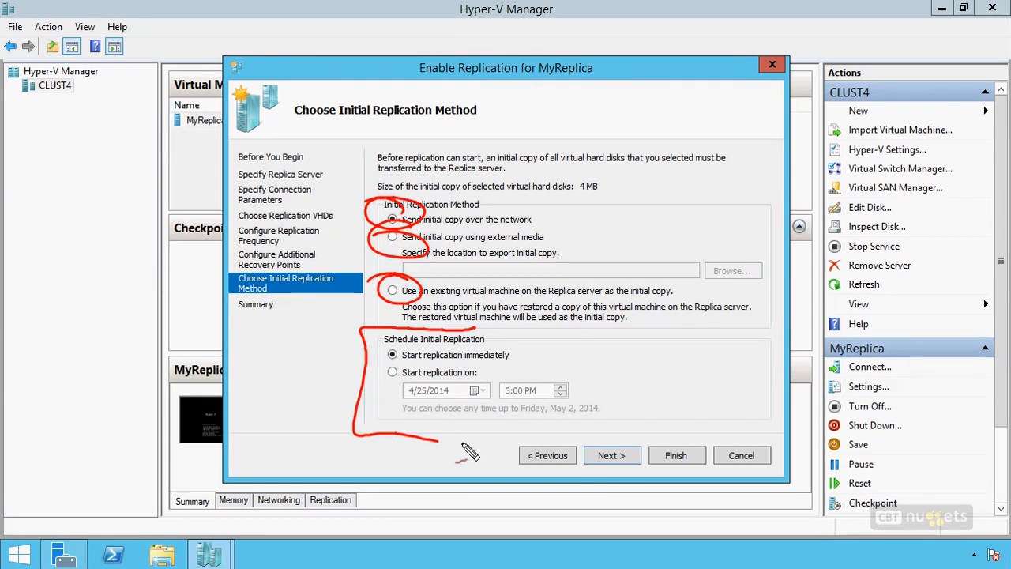
Step: Finish enabling replication with the initial copy sent over the network and started immediately, and select the MyReplica copy on CLUST5
key("Escape")
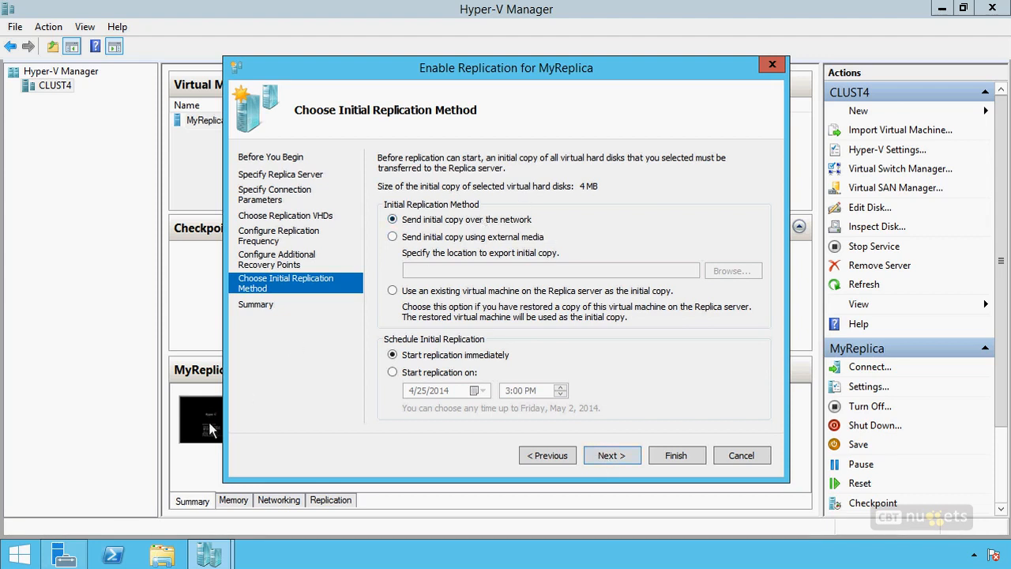
left_click(618, 456)
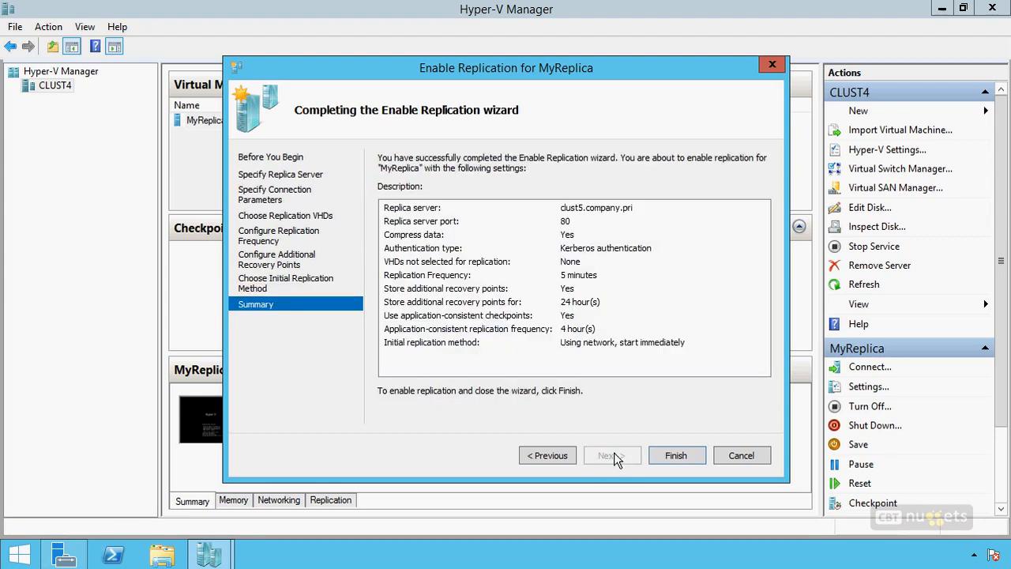
left_click(678, 458)
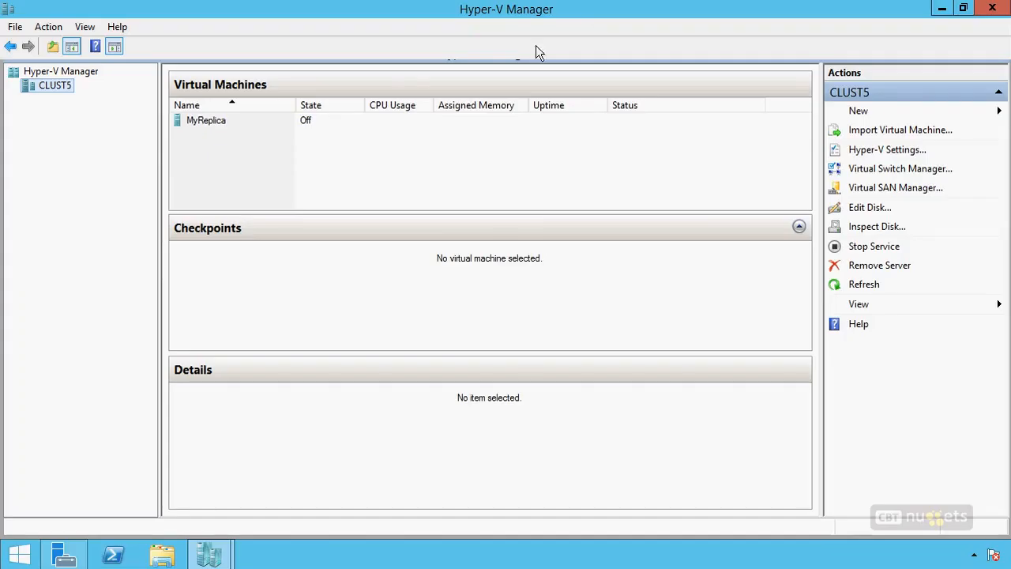
left_click(211, 127)
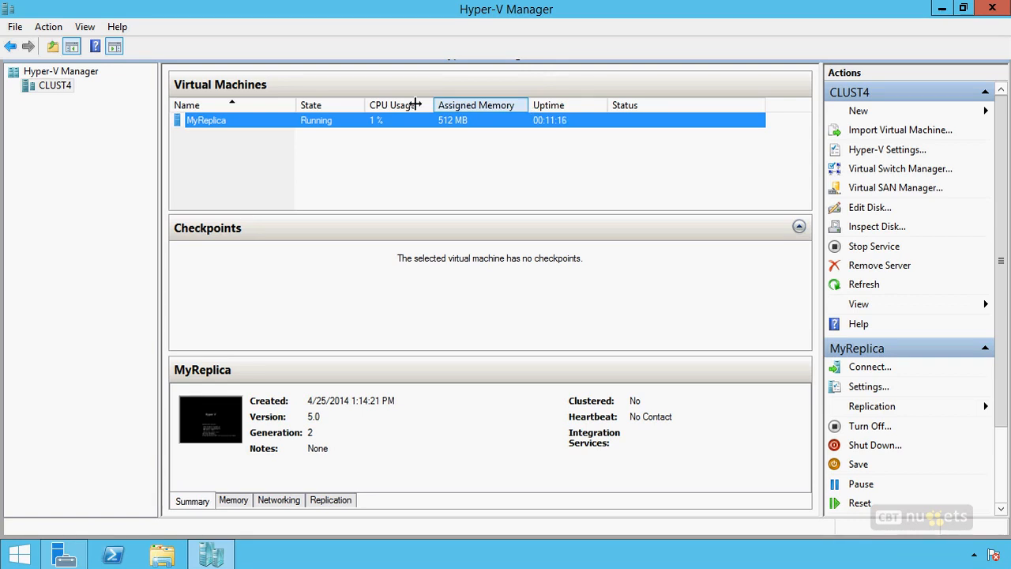
Step: Review the Replication, Recovery Points, Replication VHDs and Resynchronization settings of MyReplica on CLUST4
right_click(356, 128)
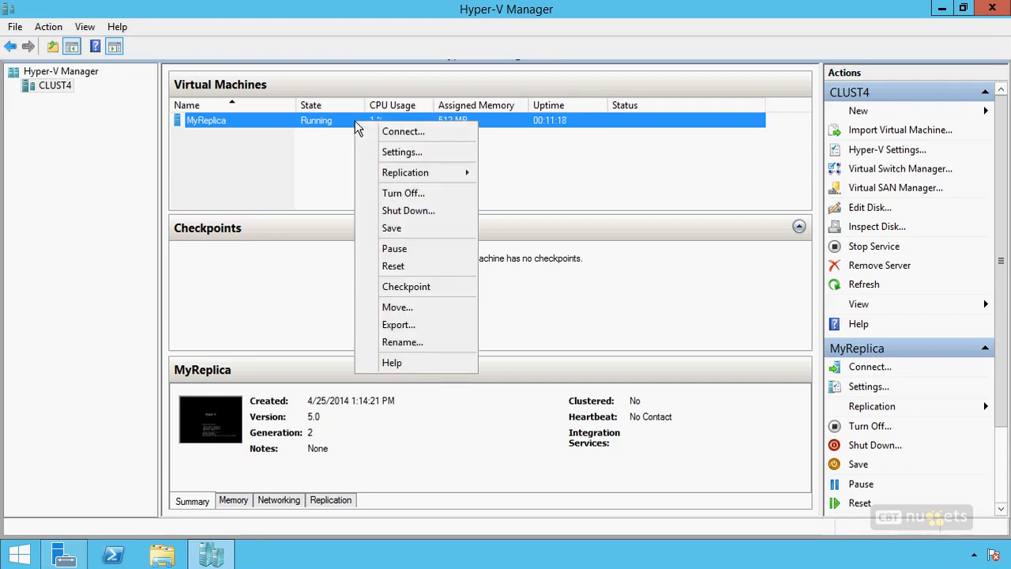
left_click(405, 152)
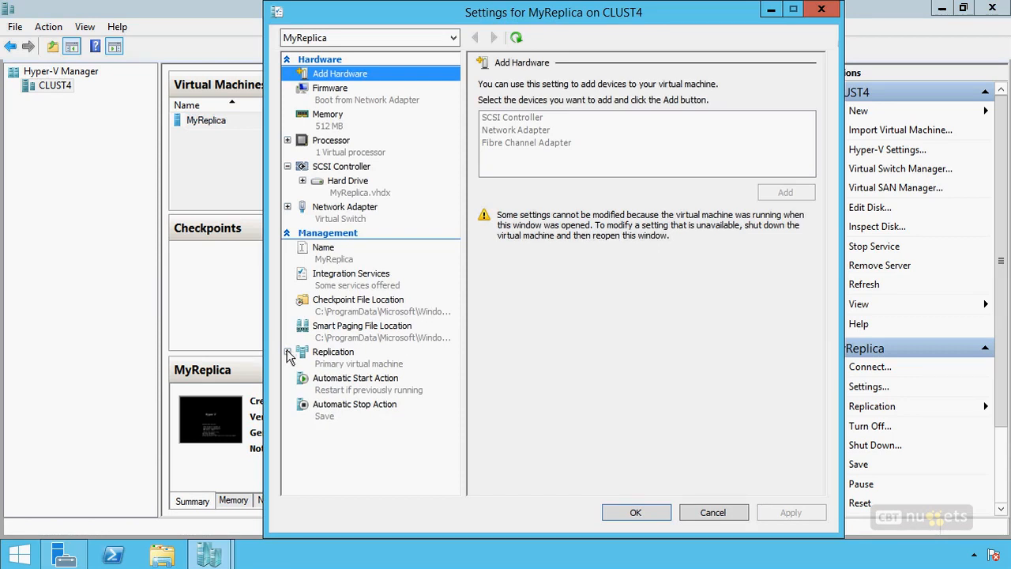
left_click(320, 357)
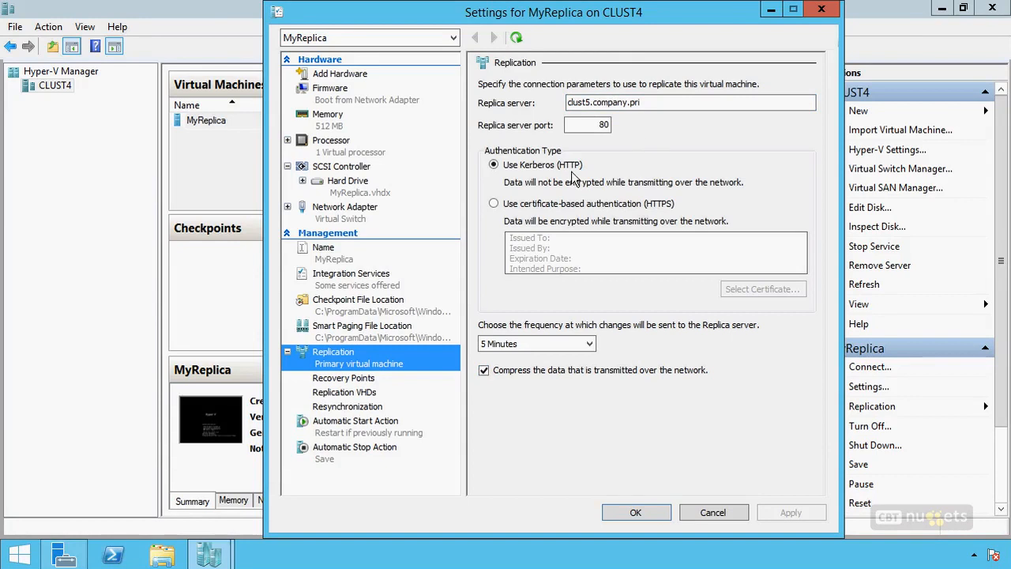
left_click(367, 379)
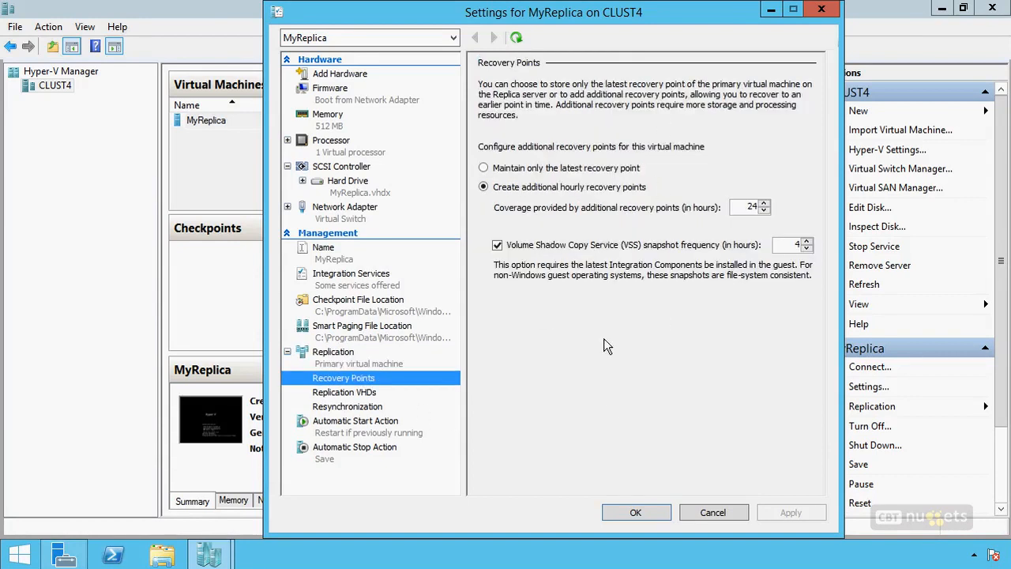
left_click(346, 394)
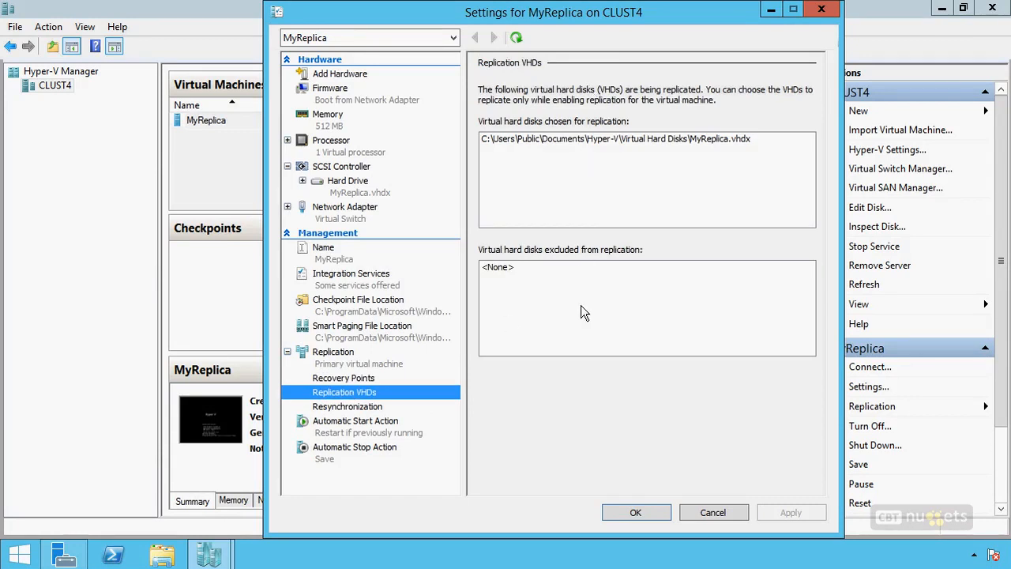
left_click(348, 406)
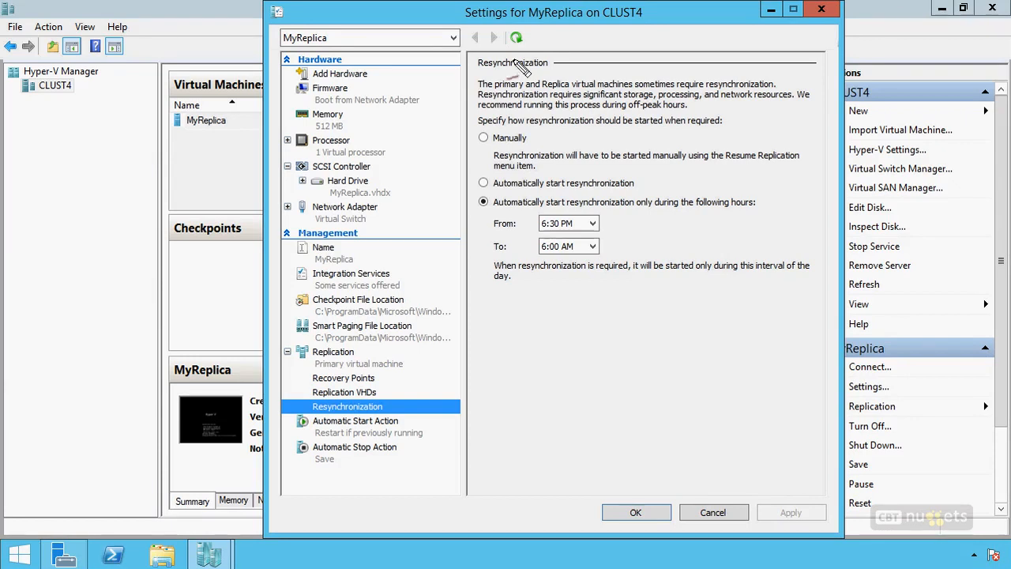
mouse_move(439, 92)
left_mouse_down()
mouse_move(476, 95)
mouse_move(468, 101)
left_mouse_up()
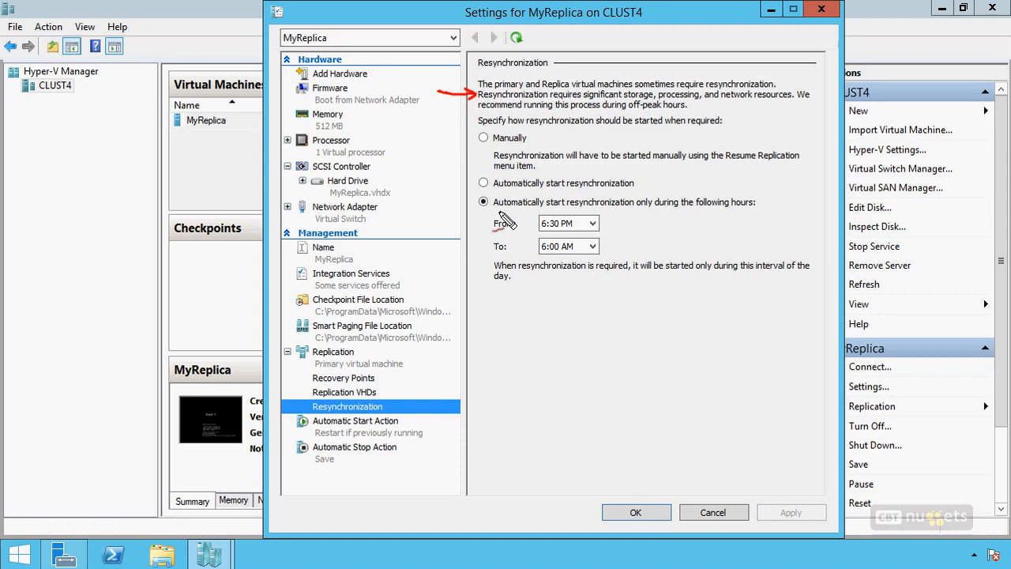
mouse_move(524, 192)
left_mouse_down()
mouse_move(505, 302)
mouse_move(531, 305)
left_mouse_up()
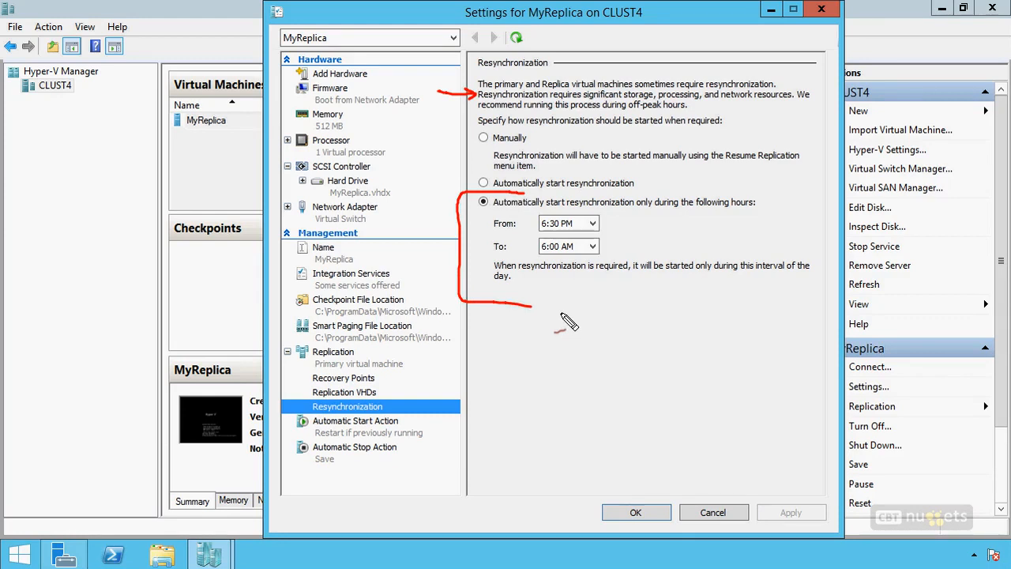
left_click_drag(611, 219, 612, 251)
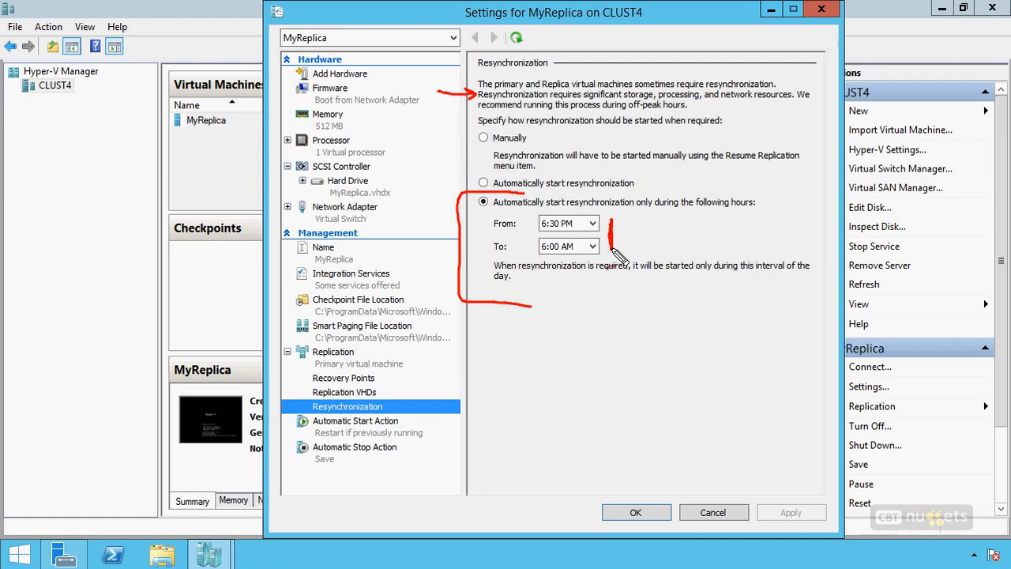
key("Escape")
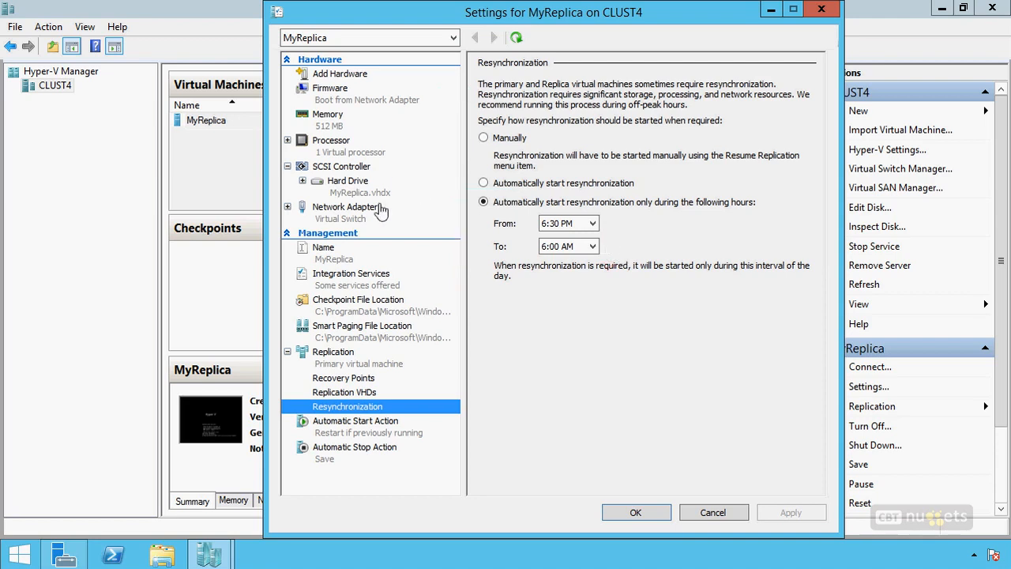
Step: Show the Failover TCP/IP settings under the network adapter of MyReplica on CLUST4
left_click(290, 207)
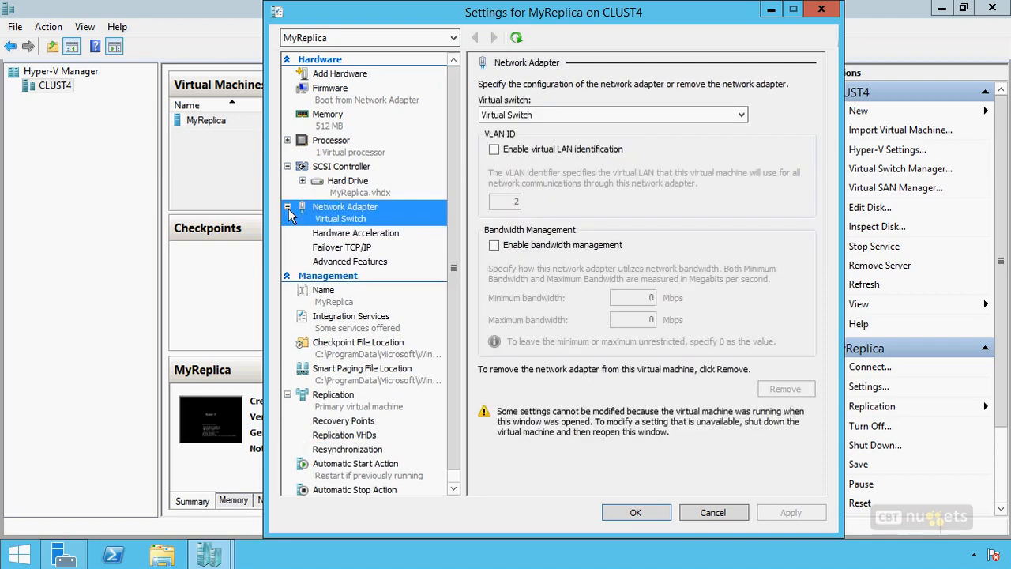
left_click(352, 247)
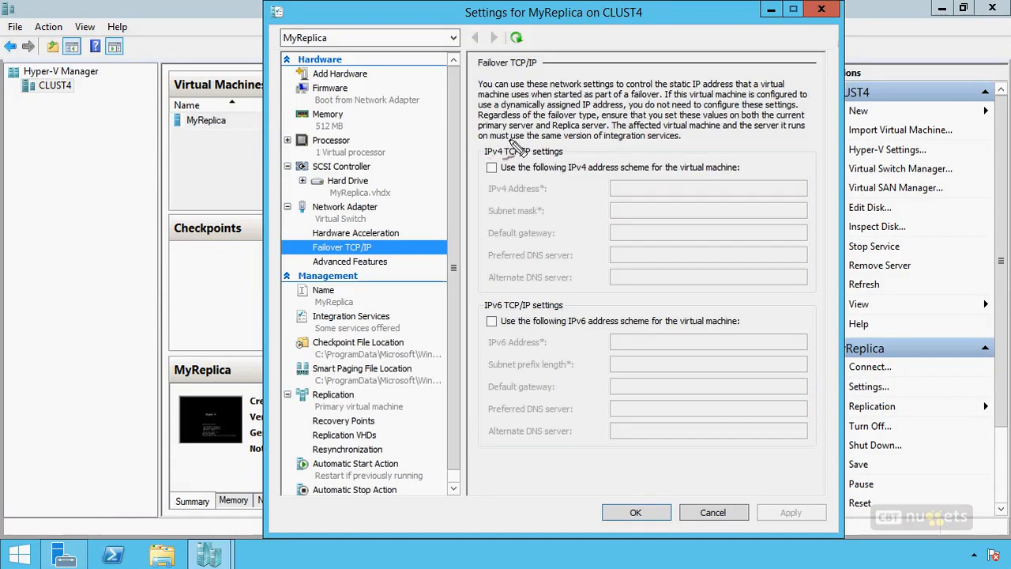
mouse_move(564, 143)
left_mouse_down()
mouse_move(479, 178)
mouse_move(474, 304)
mouse_move(523, 291)
left_mouse_up()
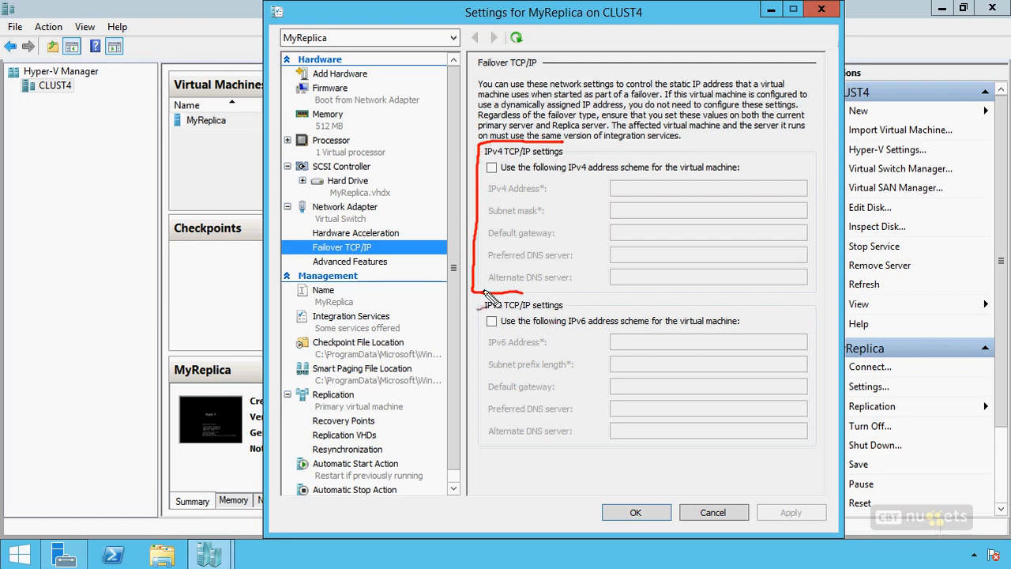
mouse_move(501, 156)
left_mouse_down()
mouse_move(485, 180)
mouse_move(505, 180)
left_mouse_up()
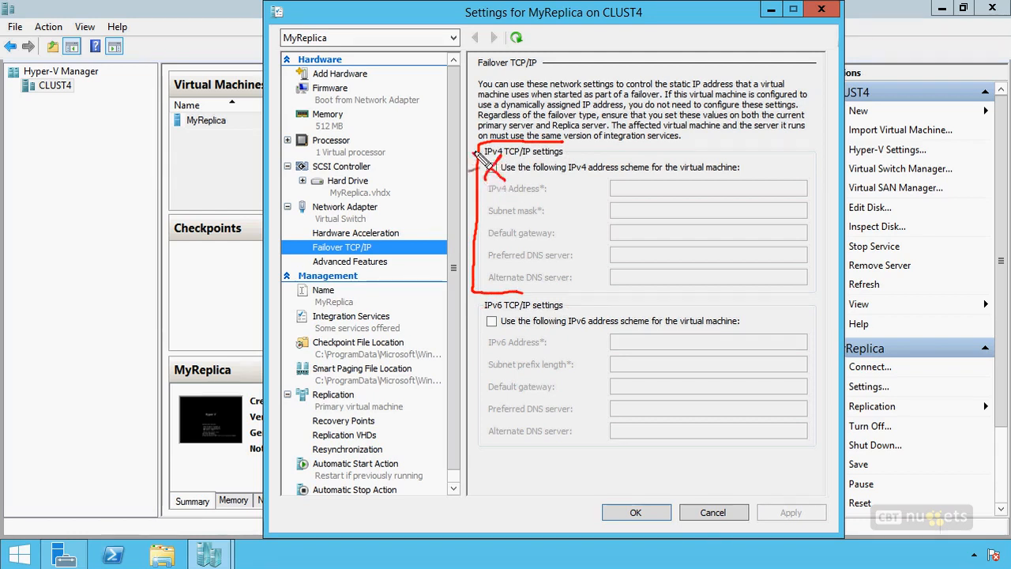
mouse_move(634, 188)
left_mouse_down()
mouse_move(649, 237)
mouse_move(624, 286)
left_mouse_up()
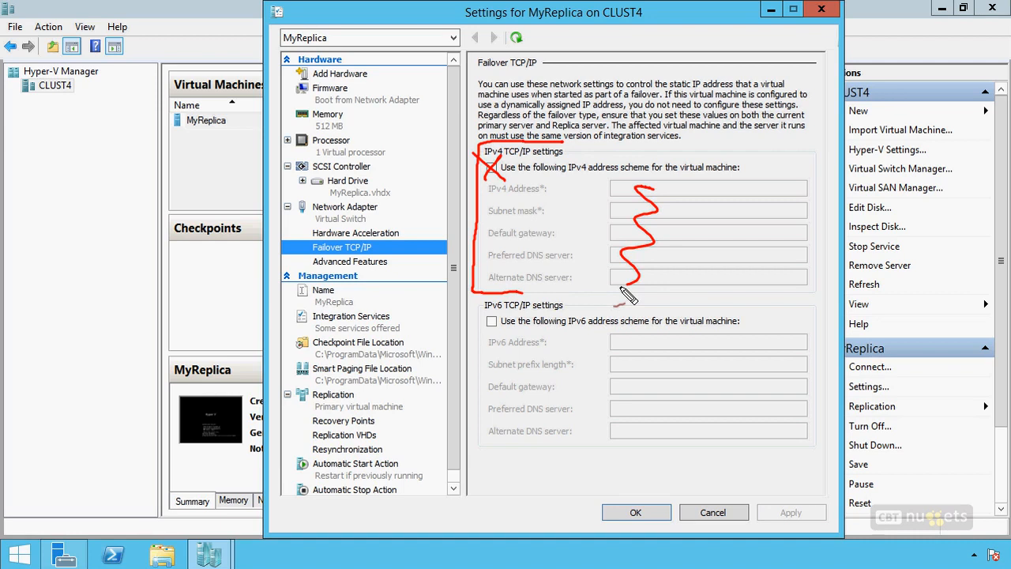
key("Escape")
Step: Return to the main network adapter settings and close the MyReplica settings on CLUST4 without changes
left_click(341, 218)
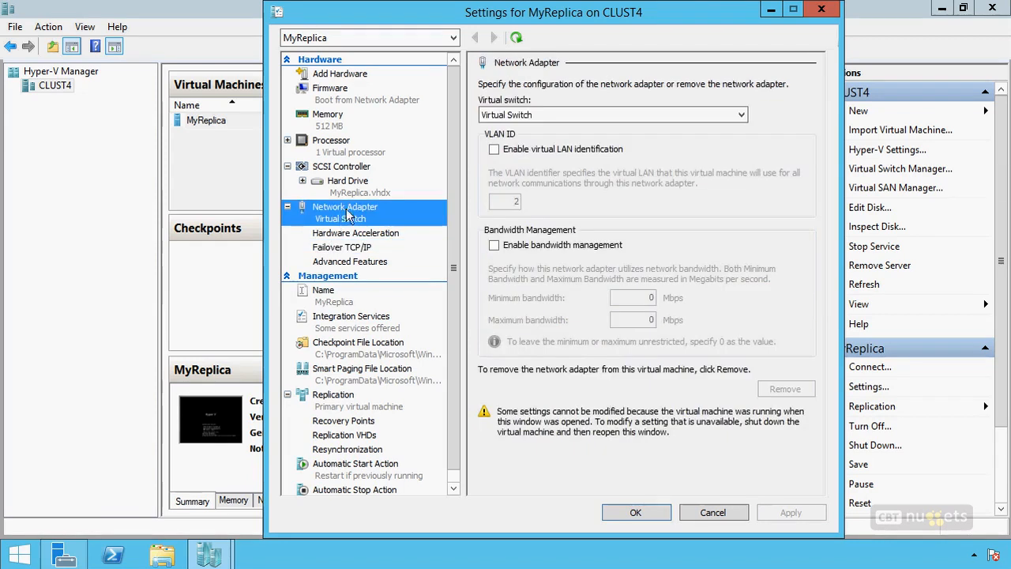
left_click(714, 512)
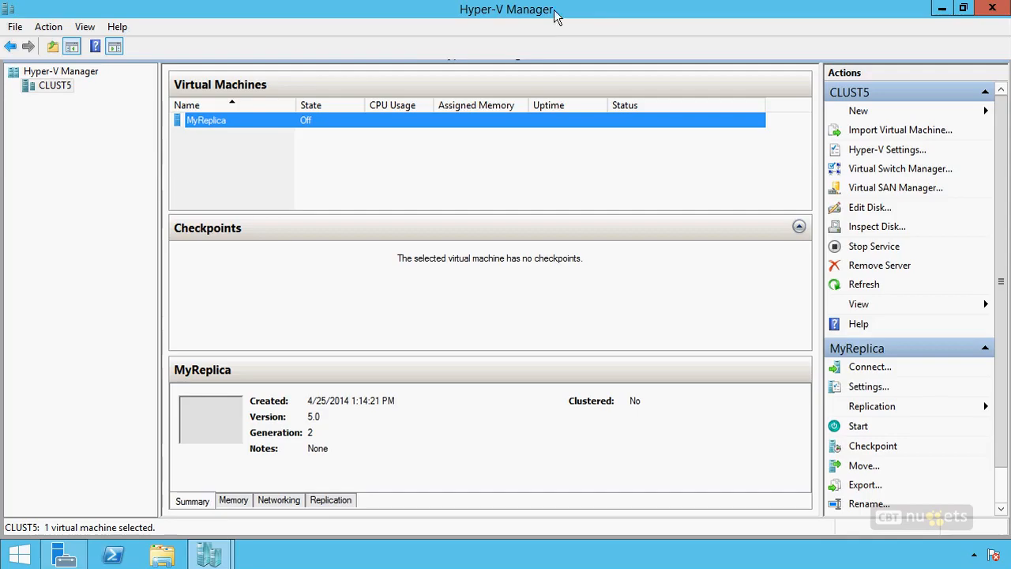
Step: Show the Test Failover settings under the network adapter of MyReplica on CLUST5
right_click(278, 119)
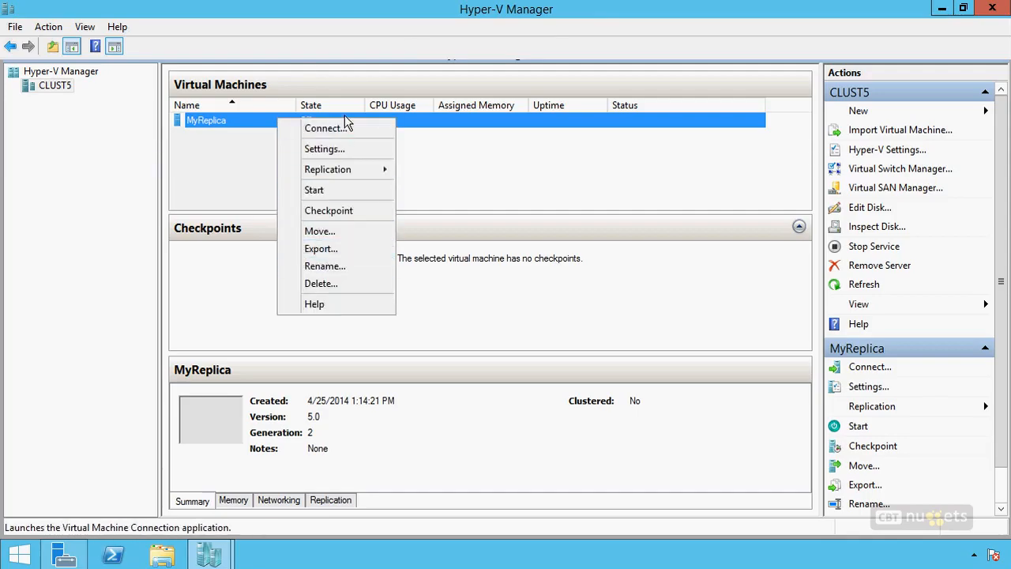
left_click(339, 149)
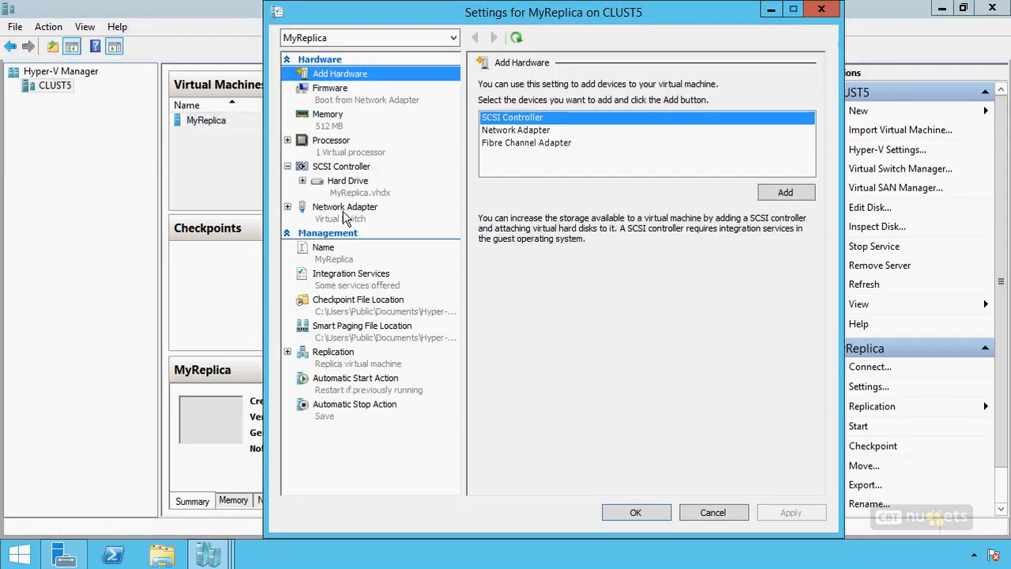
left_click(288, 207)
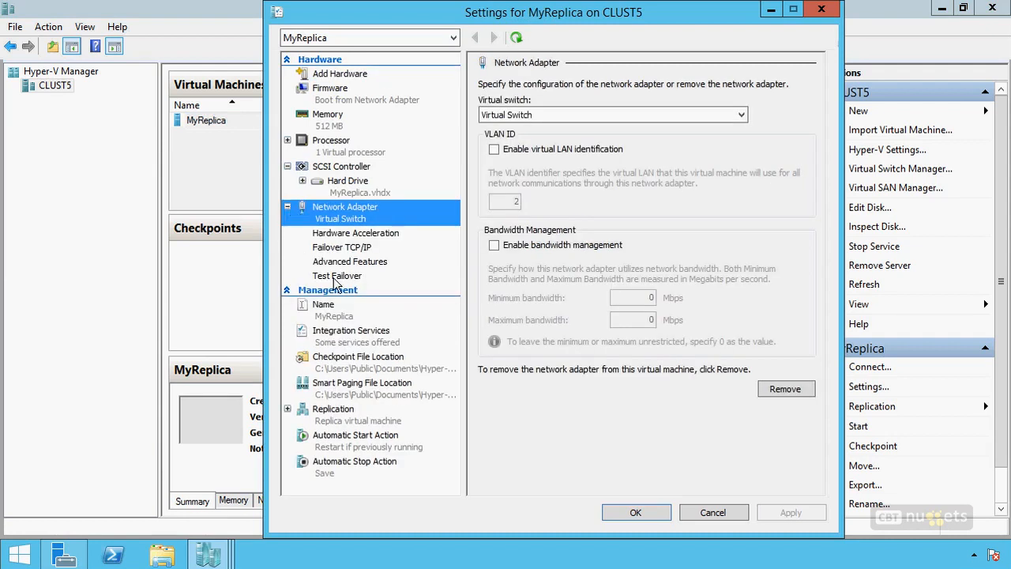
left_click(336, 277)
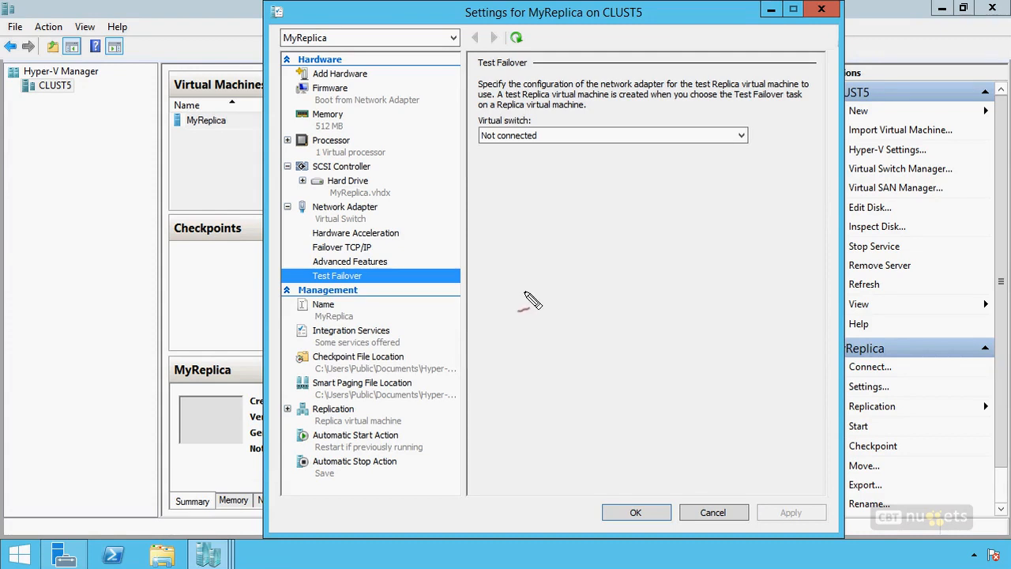
left_click_drag(636, 177, 624, 424)
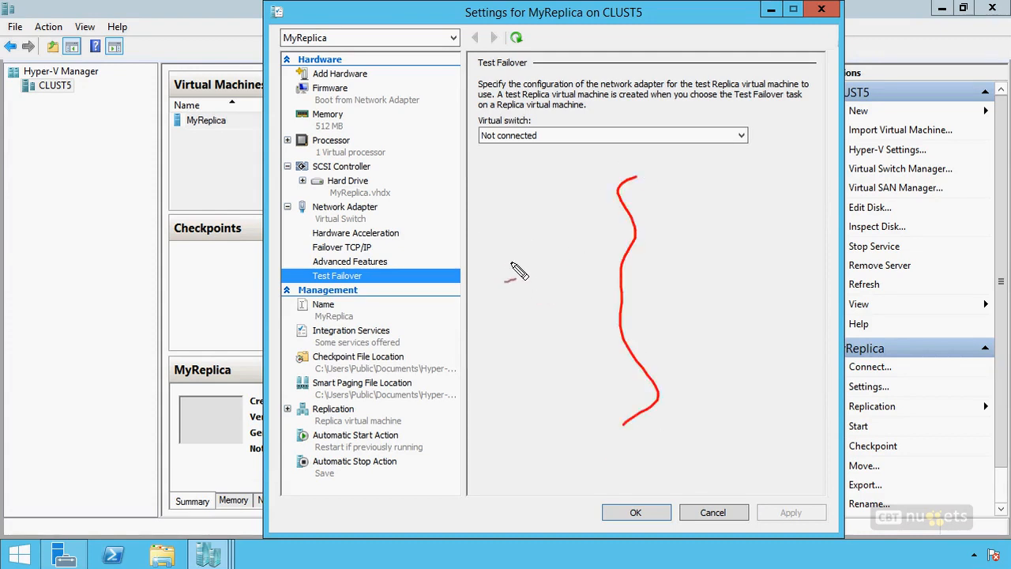
mouse_move(522, 250)
left_mouse_down()
mouse_move(479, 278)
mouse_move(511, 348)
left_mouse_up()
mouse_move(704, 252)
left_mouse_down()
mouse_move(705, 294)
mouse_move(758, 327)
mouse_move(687, 386)
left_mouse_up()
left_click_drag(490, 339, 734, 368)
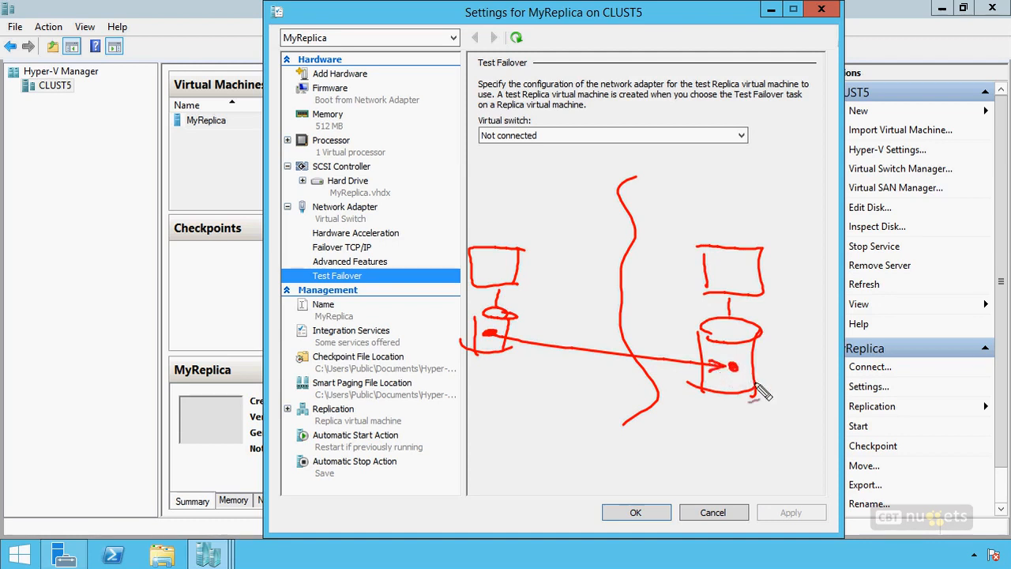
mouse_move(756, 387)
left_mouse_down()
mouse_move(750, 354)
mouse_move(715, 367)
mouse_move(705, 389)
left_mouse_up()
mouse_move(510, 335)
left_mouse_down()
mouse_move(494, 360)
mouse_move(523, 320)
mouse_move(506, 355)
left_mouse_up()
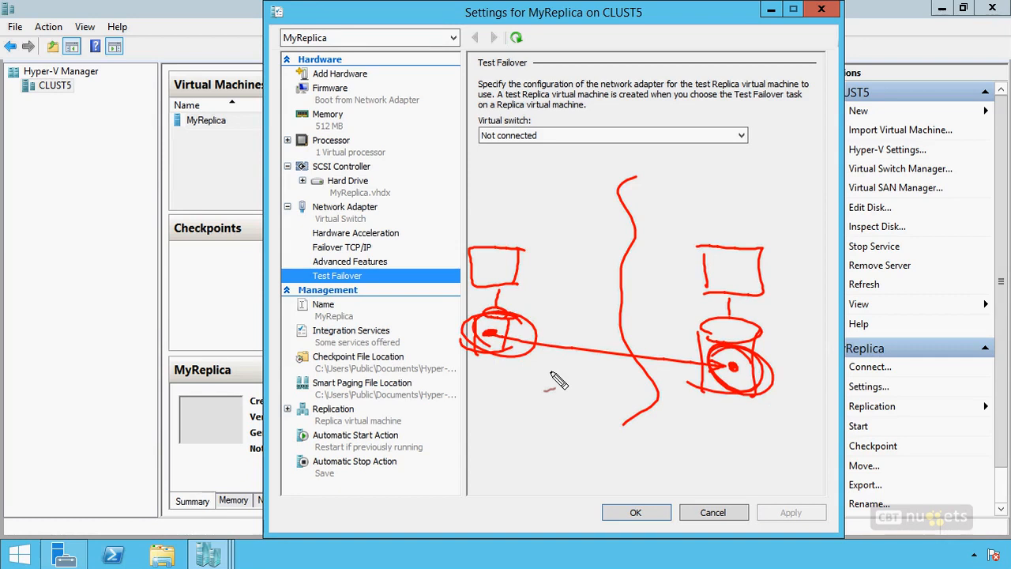
key("Escape")
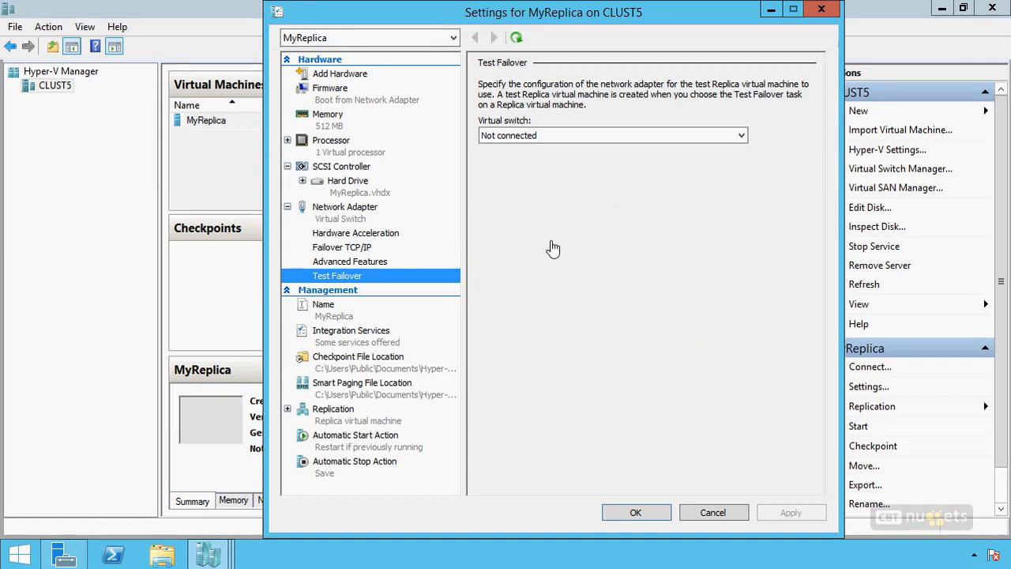
Step: Examine the virtual switch choices for Test Failover, keep Not connected, and close the MyReplica settings on CLUST5 without changes
left_click(609, 134)
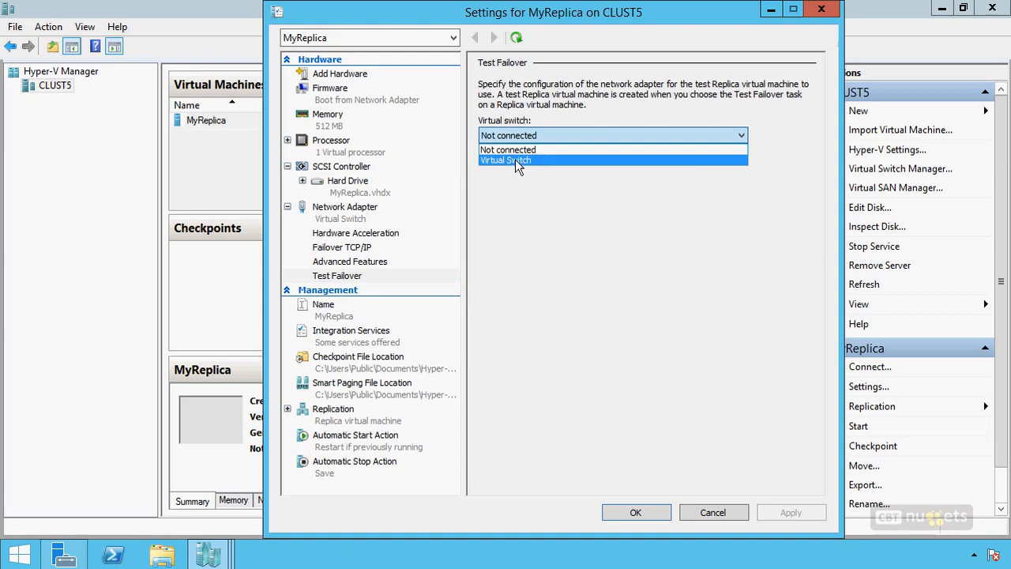
left_click(519, 150)
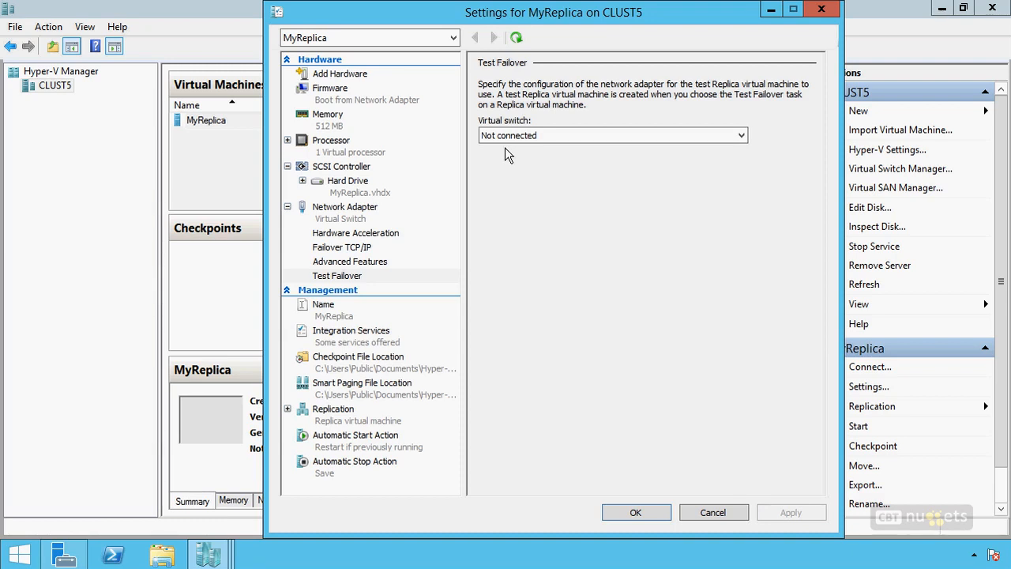
left_click(506, 139)
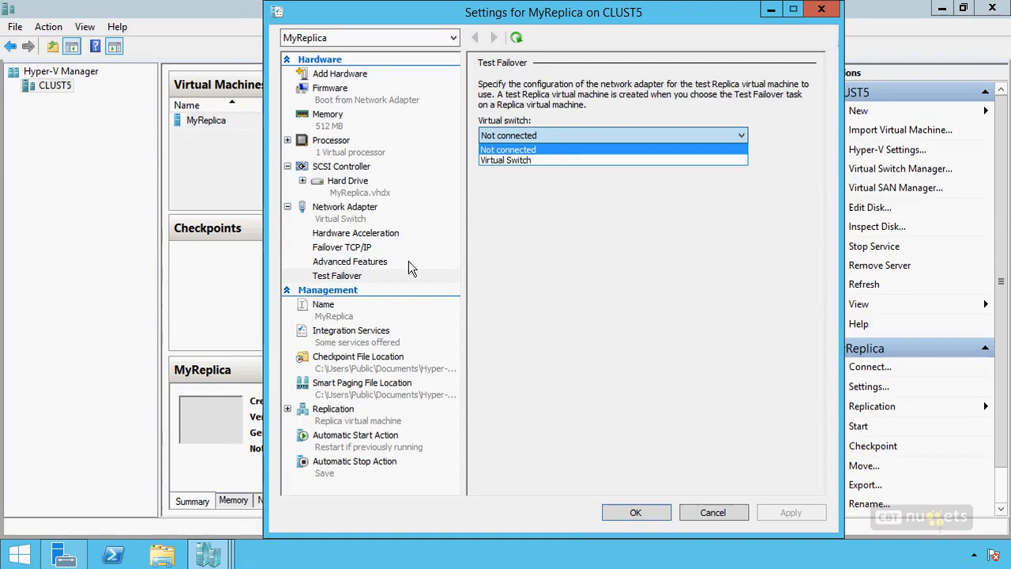
left_click(499, 267)
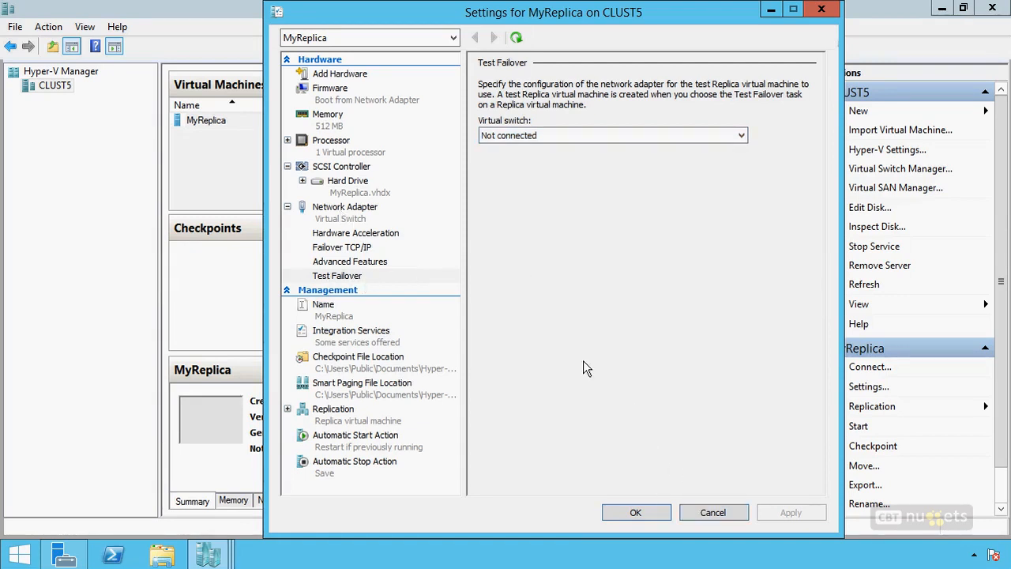
left_click(713, 512)
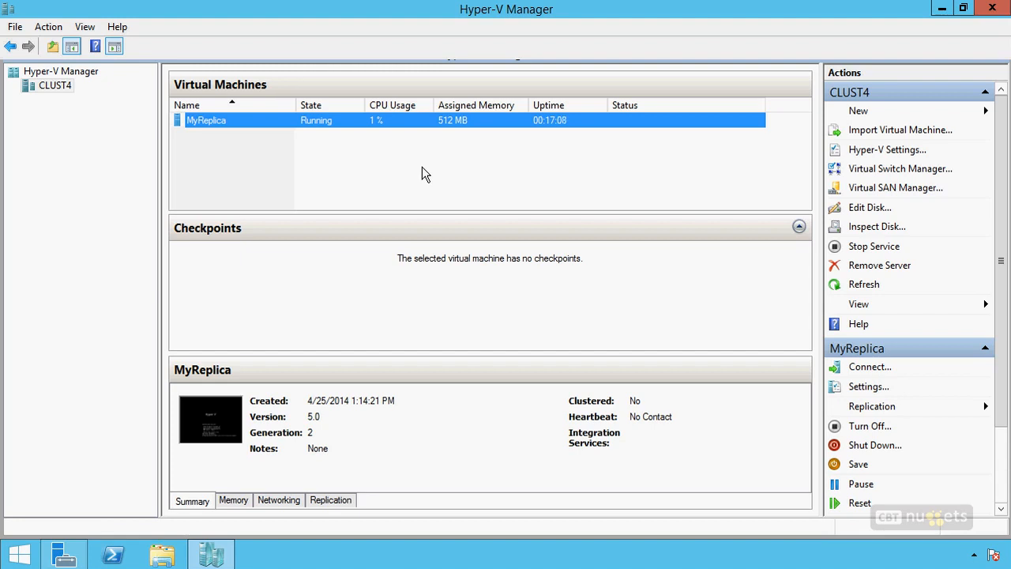
Step: Open the Planned Failover options for MyReplica on CLUST4 and enable reversing the replication direction after failover
right_click(388, 118)
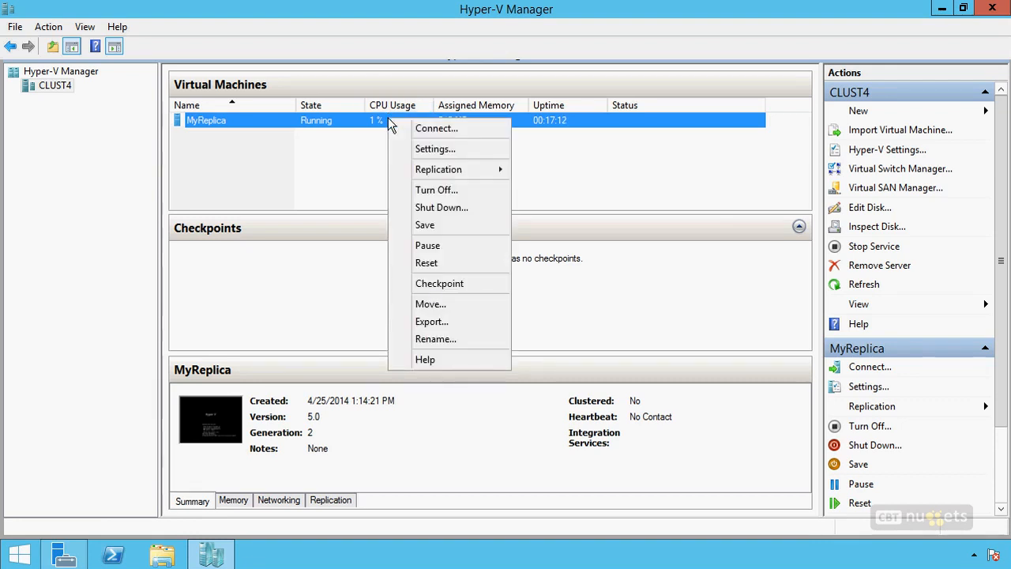
mouse_move(494, 170)
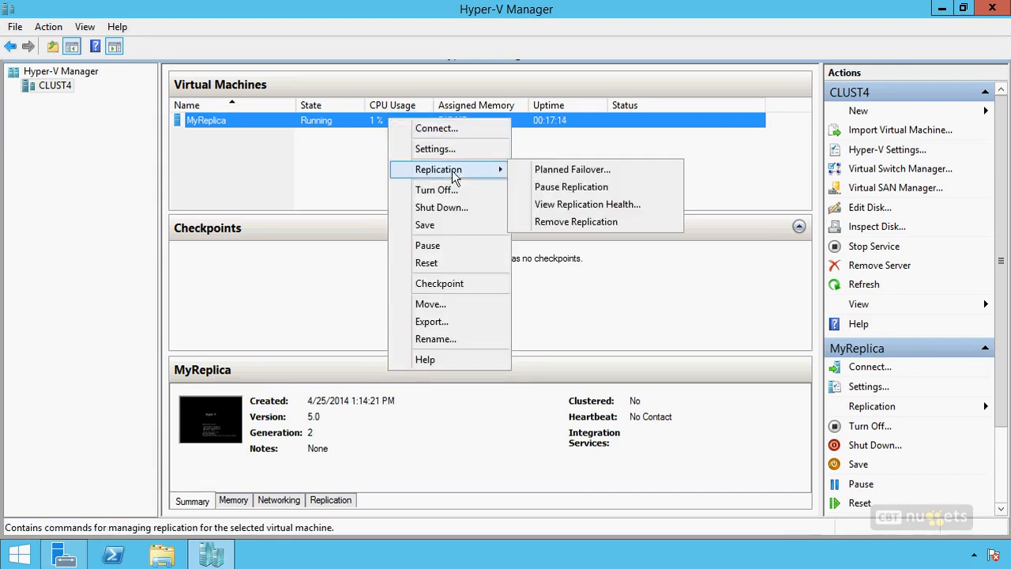
left_click(560, 176)
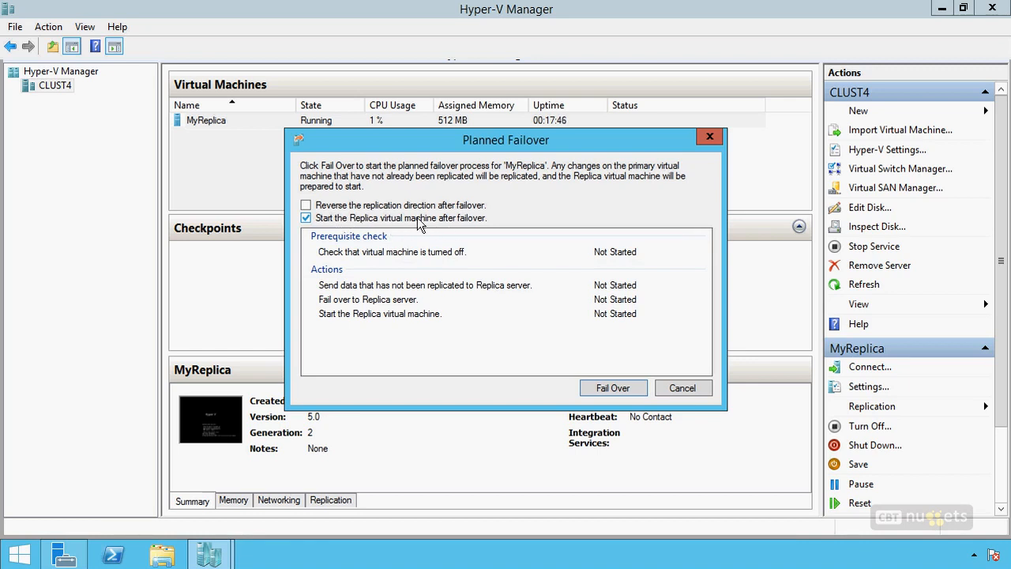
left_click(394, 206)
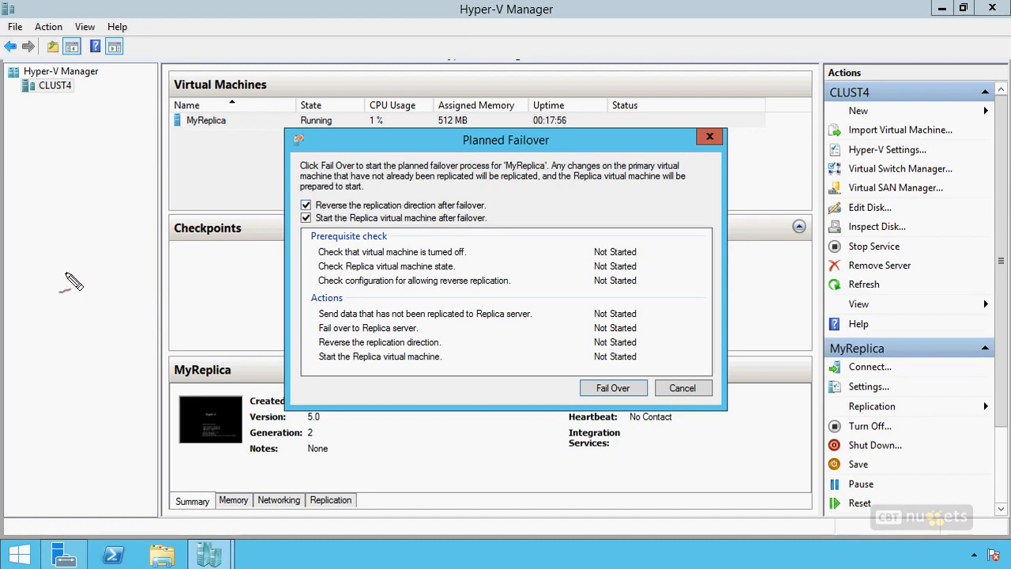
mouse_move(139, 265)
left_mouse_down()
mouse_move(79, 320)
mouse_move(101, 266)
left_mouse_up()
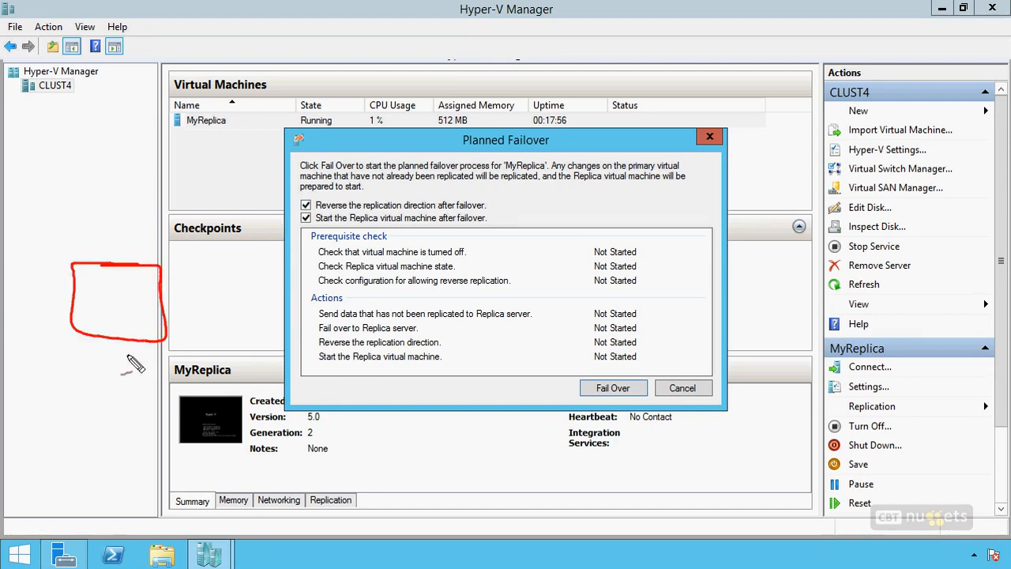
mouse_move(294, 171)
left_mouse_down()
mouse_move(278, 454)
mouse_move(255, 491)
left_mouse_up()
mouse_move(371, 278)
left_mouse_down()
mouse_move(365, 288)
mouse_move(483, 291)
mouse_move(368, 276)
left_mouse_up()
left_click_drag(116, 358, 116, 368)
mouse_move(139, 377)
left_mouse_down()
mouse_move(80, 390)
mouse_move(157, 380)
left_mouse_up()
left_click_drag(144, 381, 142, 450)
left_click_drag(79, 384, 90, 449)
left_click_drag(151, 444, 93, 441)
mouse_move(411, 353)
left_mouse_down()
mouse_move(410, 370)
mouse_move(450, 386)
mouse_move(435, 465)
left_mouse_up()
mouse_move(361, 388)
left_mouse_down()
mouse_move(360, 457)
mouse_move(441, 459)
left_mouse_up()
left_click_drag(109, 410, 403, 422)
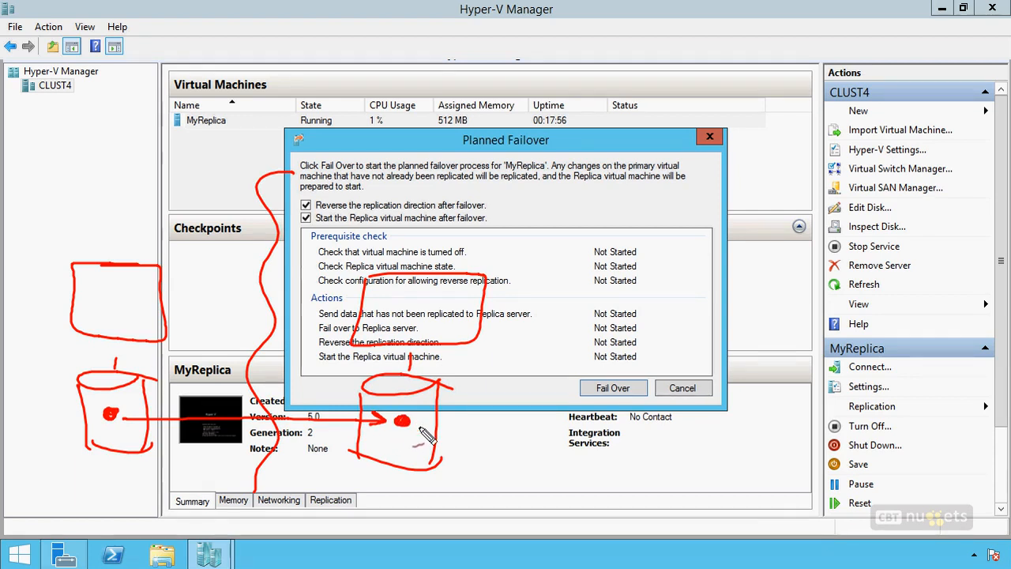
left_click_drag(109, 412, 118, 400)
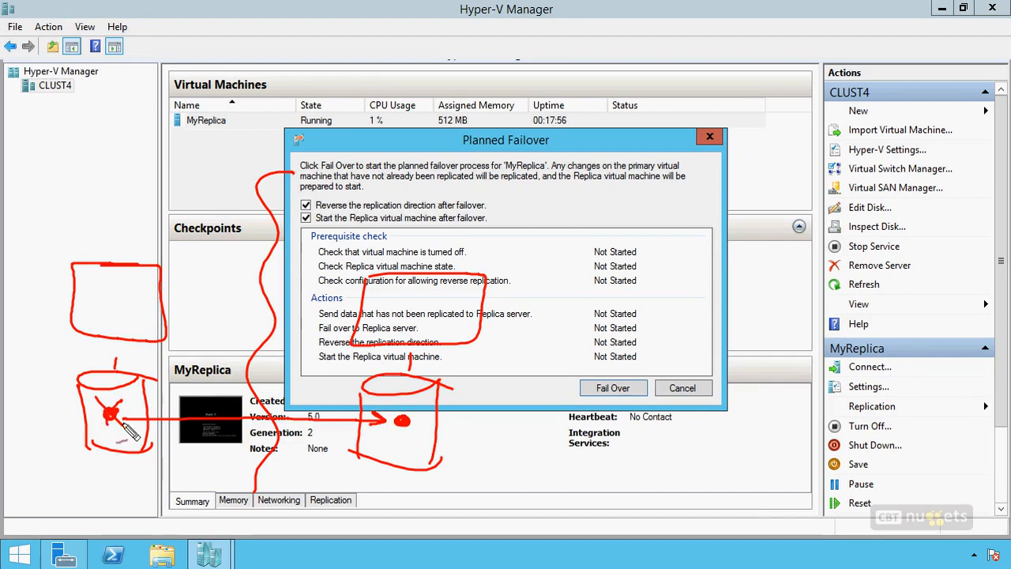
mouse_move(136, 241)
left_mouse_down()
mouse_move(392, 247)
mouse_move(387, 264)
left_mouse_up()
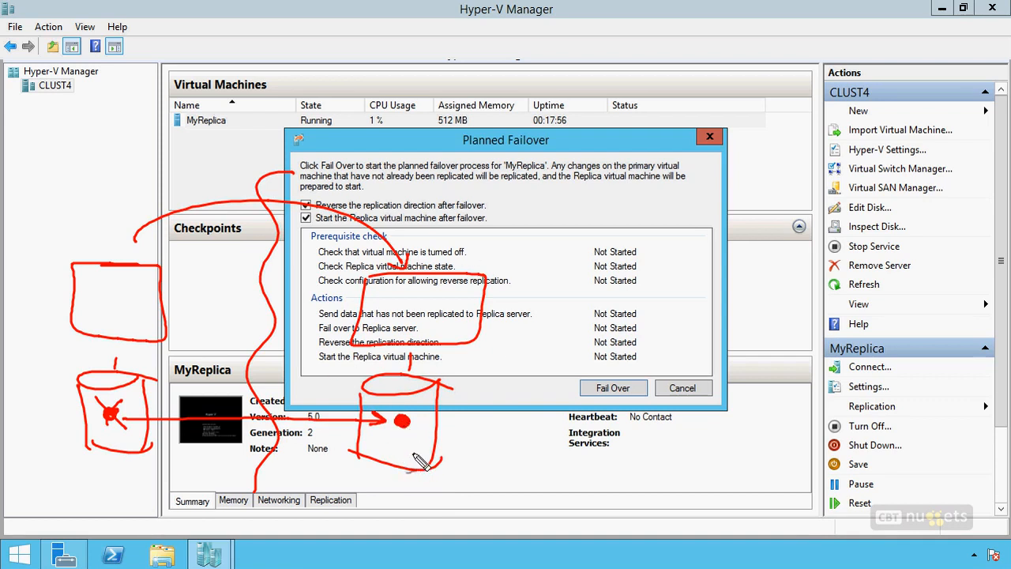
left_click_drag(375, 421, 375, 420)
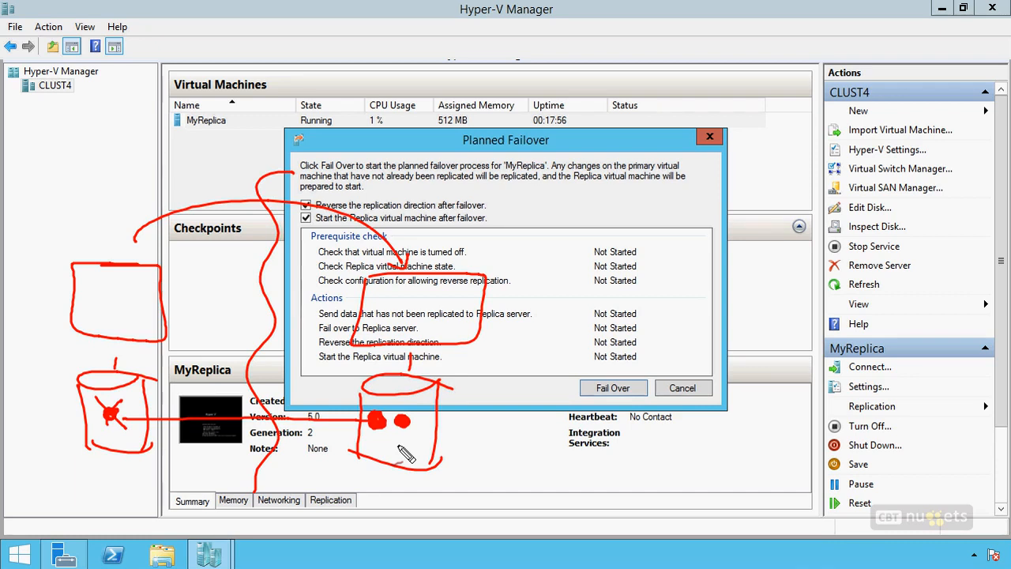
left_click_drag(135, 409, 136, 427)
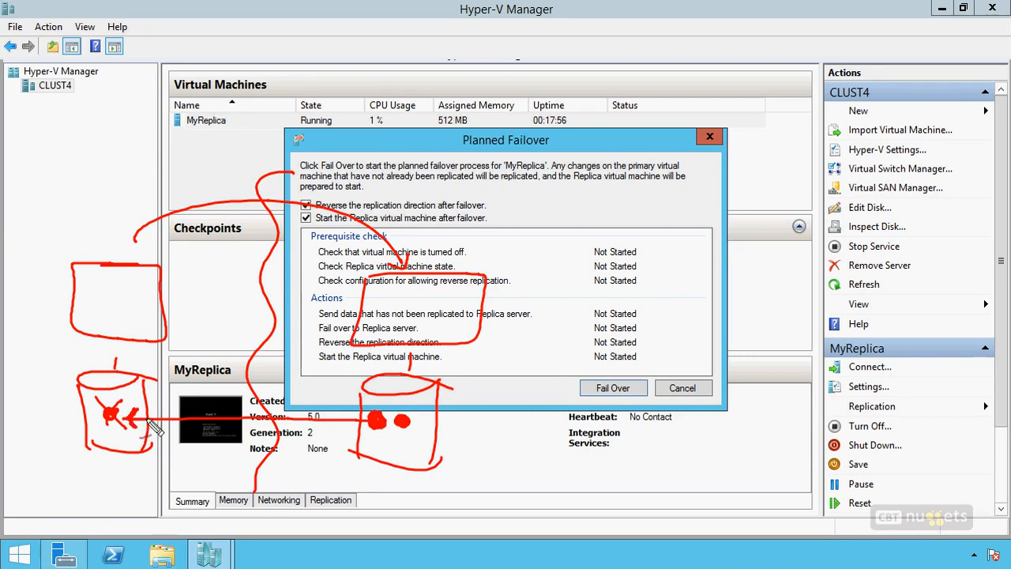
mouse_move(327, 195)
left_mouse_down()
mouse_move(294, 202)
mouse_move(298, 215)
left_mouse_up()
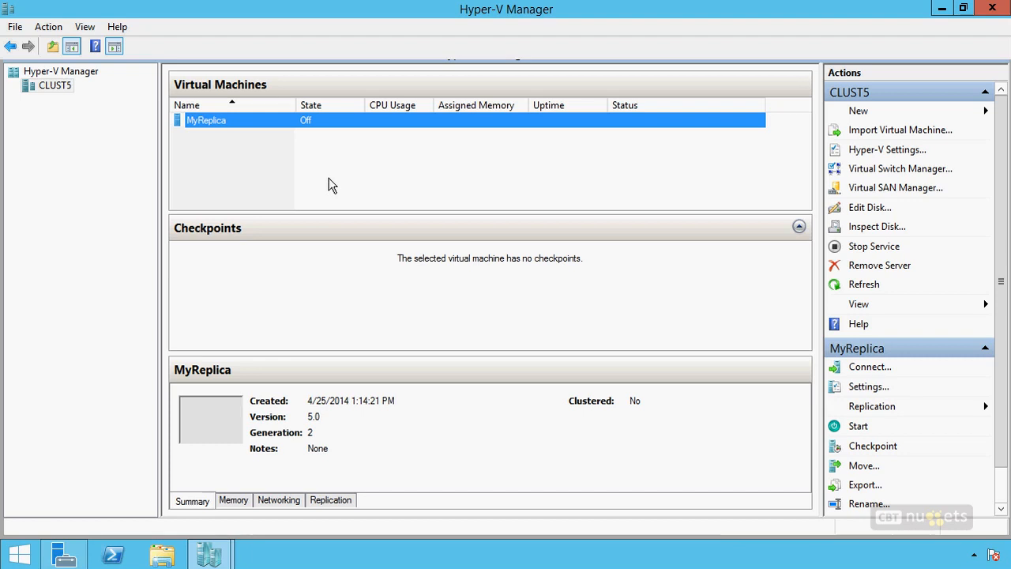
Step: Examine the recovery point choices for an unplanned failover of MyReplica on CLUST5, keep the latest one, and cancel the failover
right_click(307, 120)
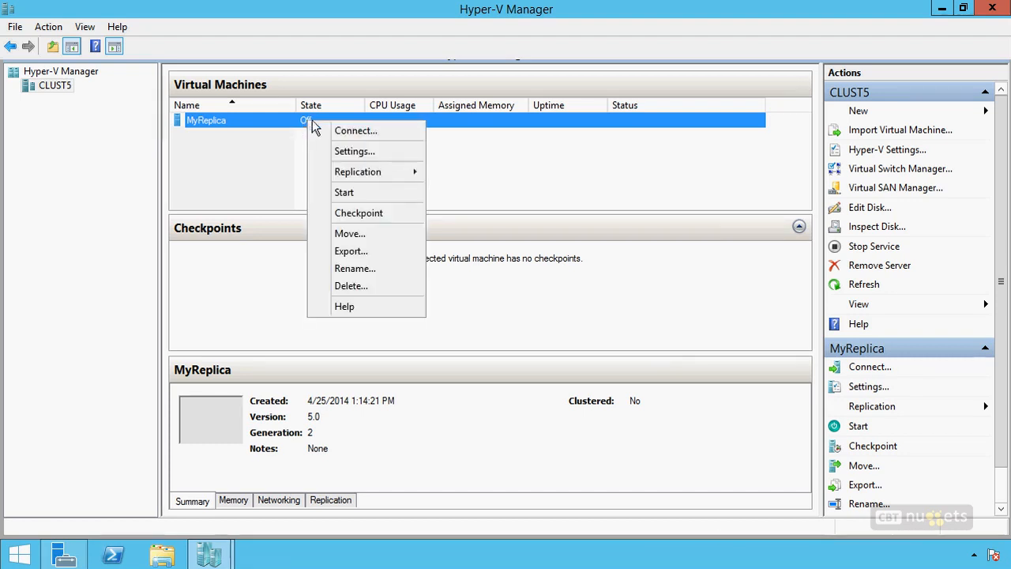
mouse_move(376, 175)
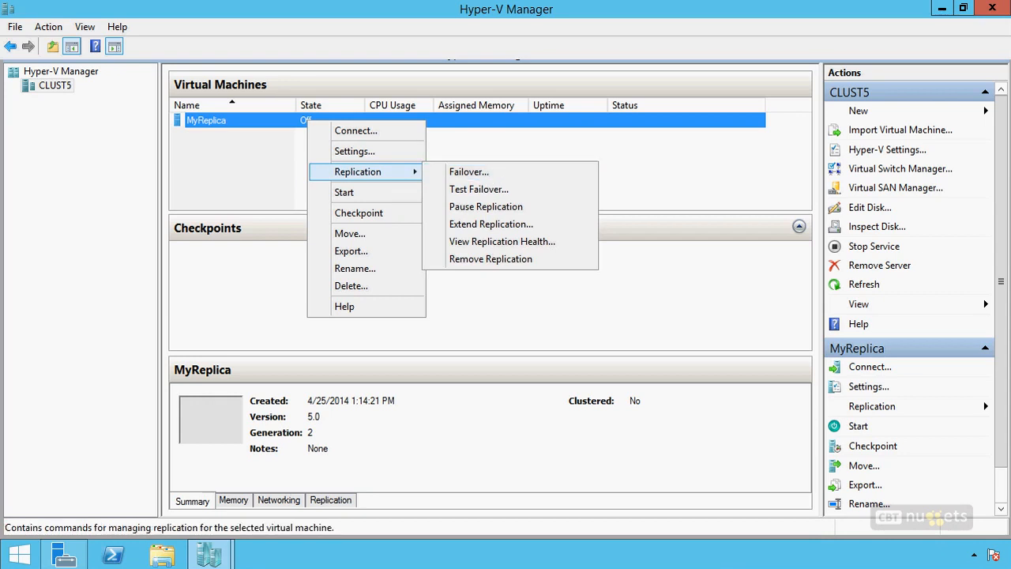
left_click_drag(442, 174, 423, 164)
left_click_drag(429, 182, 443, 186)
key("Escape")
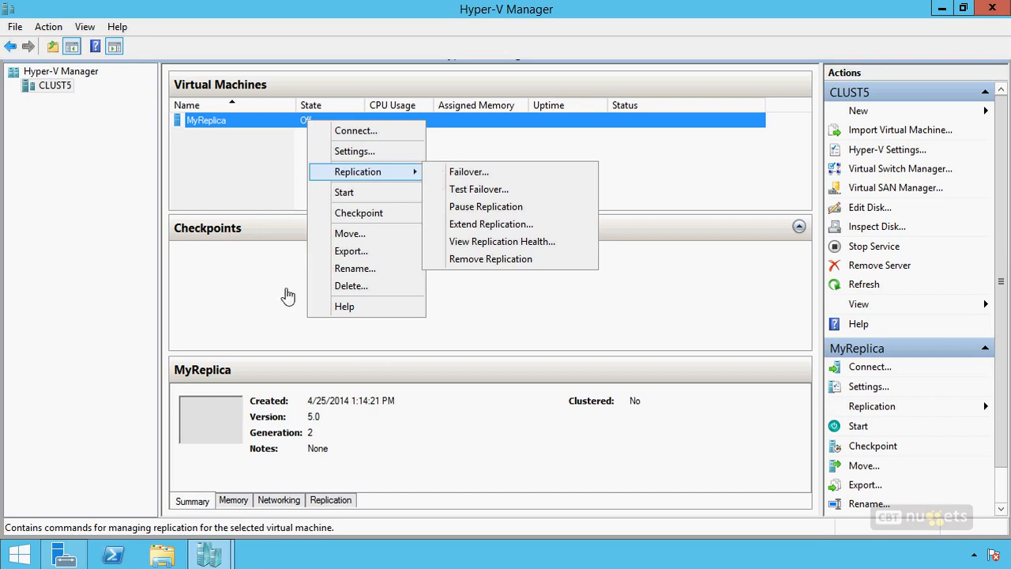
left_click(469, 173)
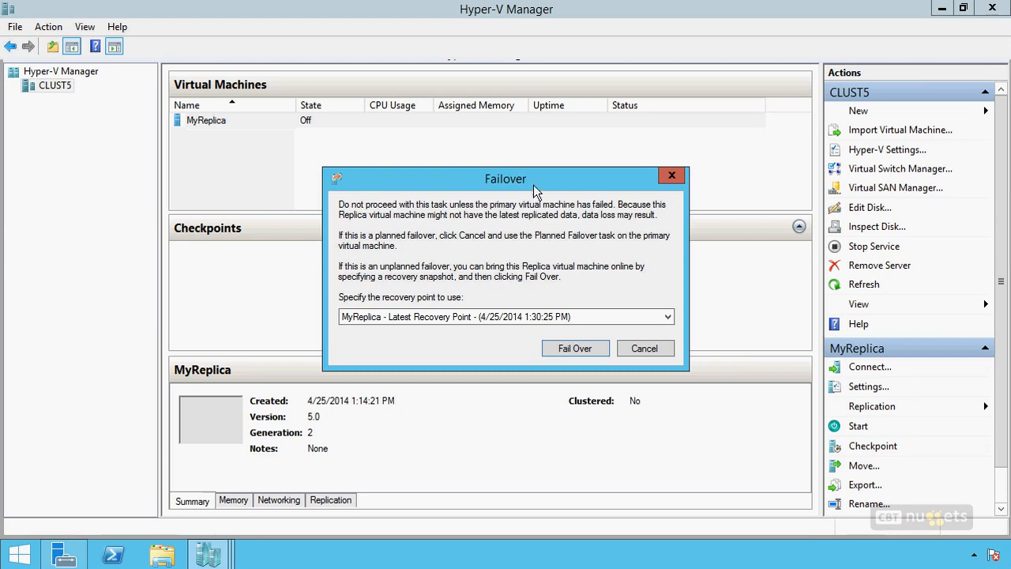
left_click(479, 318)
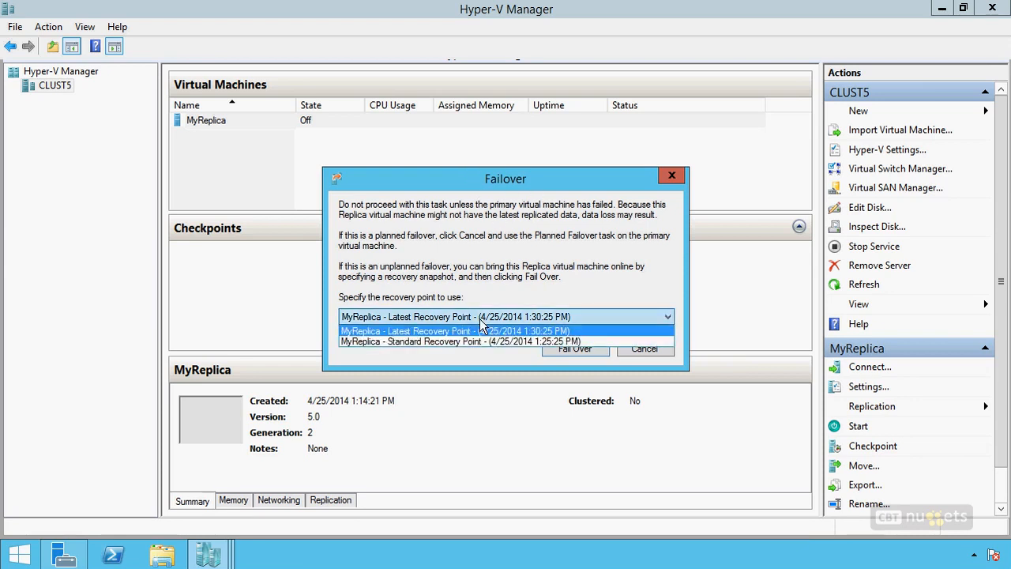
left_click(523, 258)
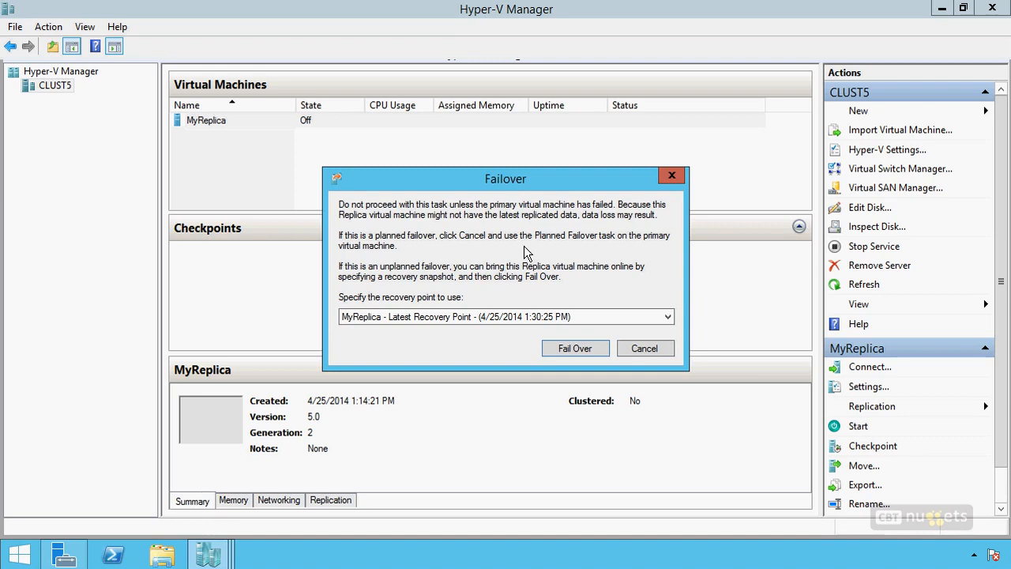
left_click(645, 348)
Step: Show the Test Failover options of MyReplica on CLUST5 and cancel without running the test
right_click(343, 122)
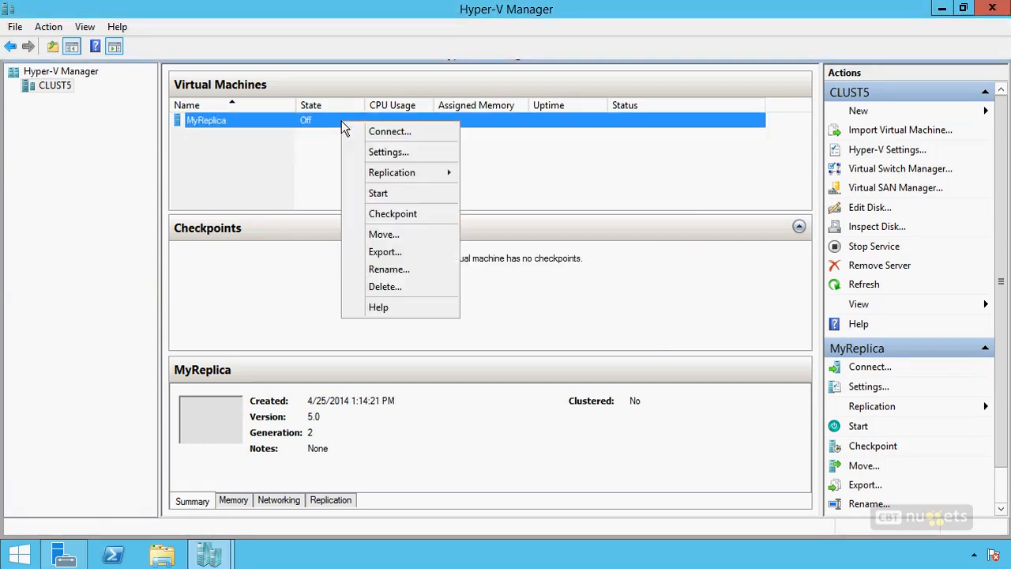
mouse_move(397, 172)
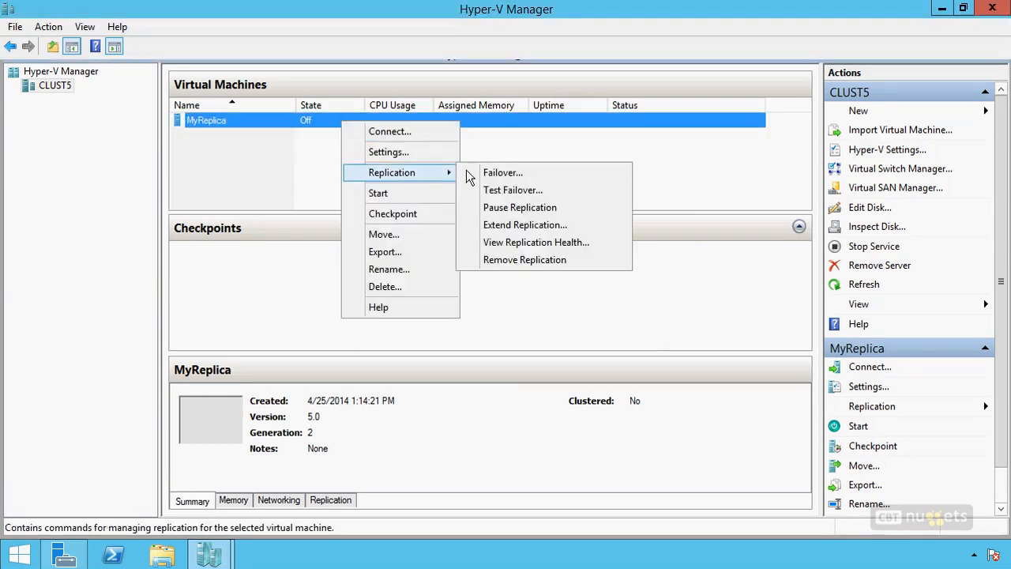
left_click(512, 190)
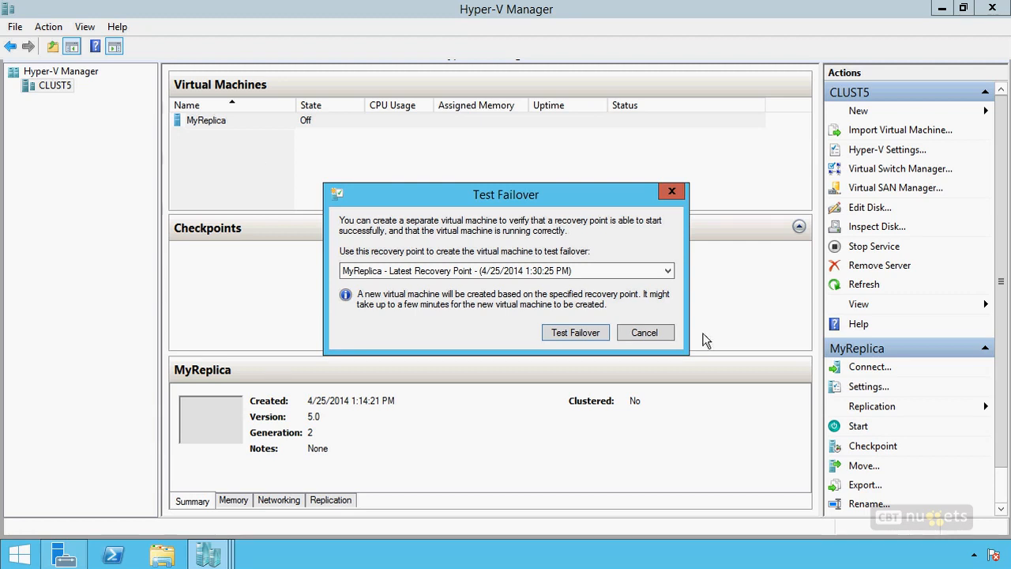
left_click(641, 332)
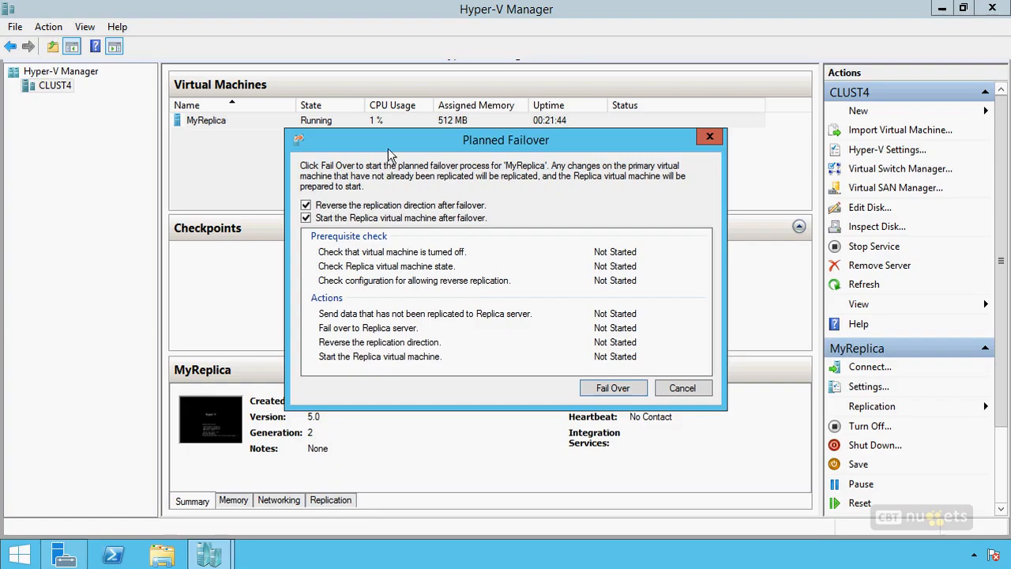
Step: Cancel the planned failover on CLUST4, then review the replication health of MyReplica there and close the report
left_click(694, 388)
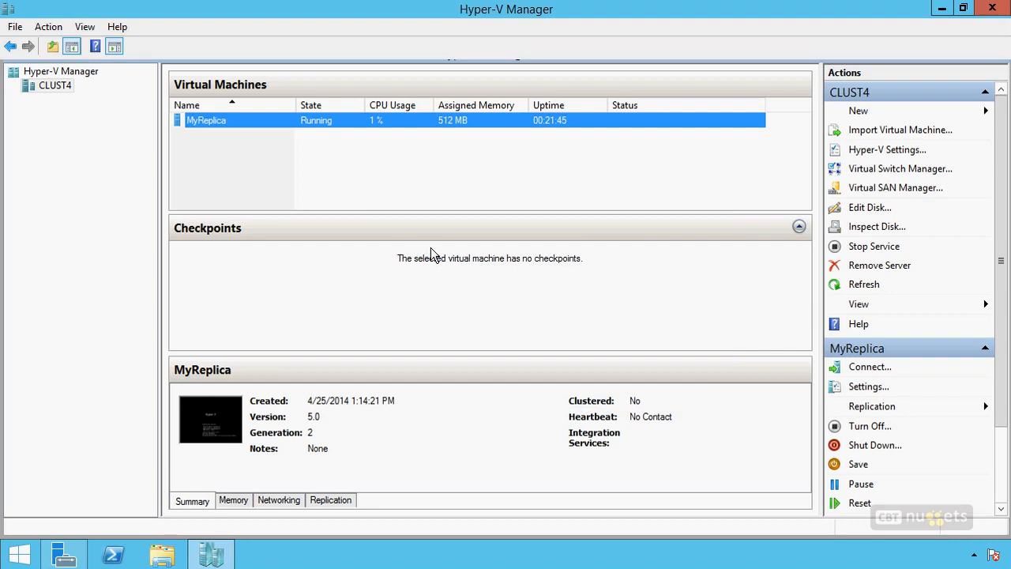
right_click(319, 122)
mouse_move(396, 175)
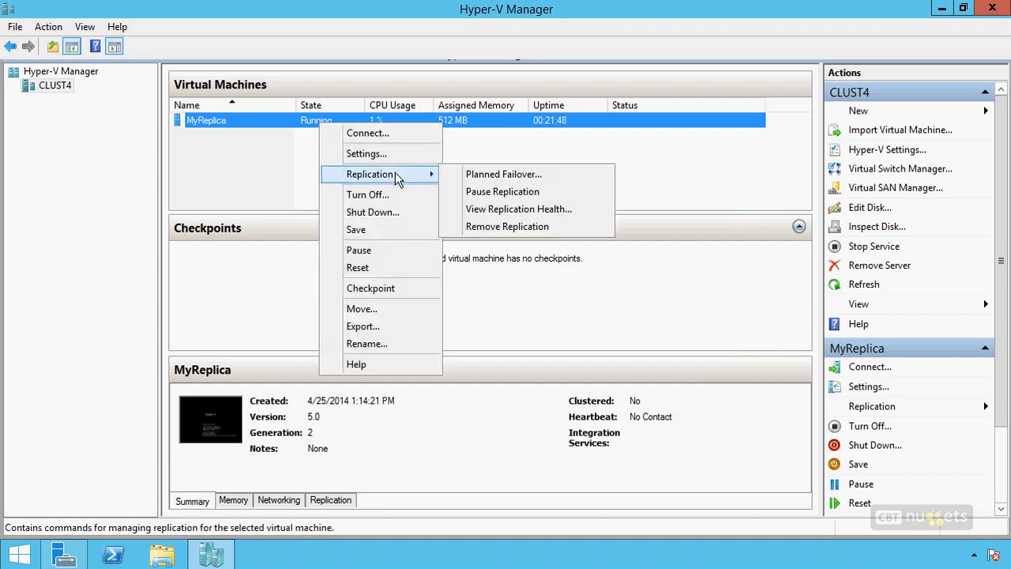
left_click(474, 208)
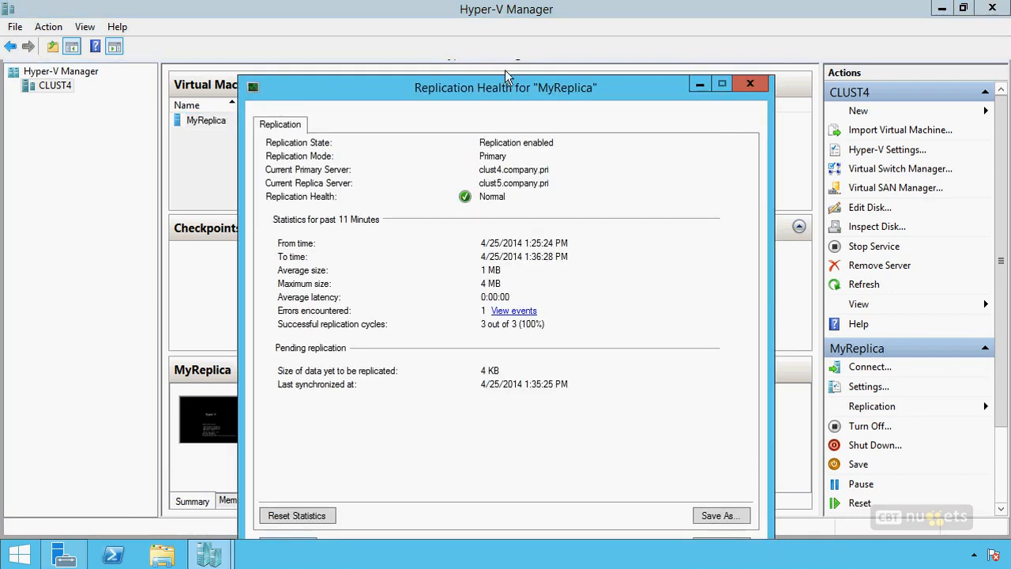
left_click_drag(508, 91, 530, 46)
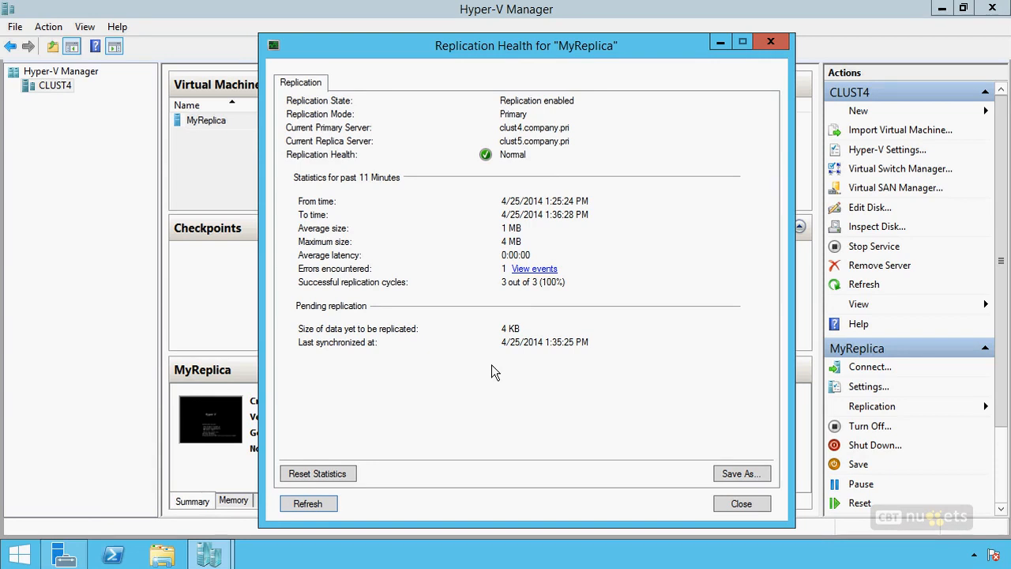
left_click(745, 503)
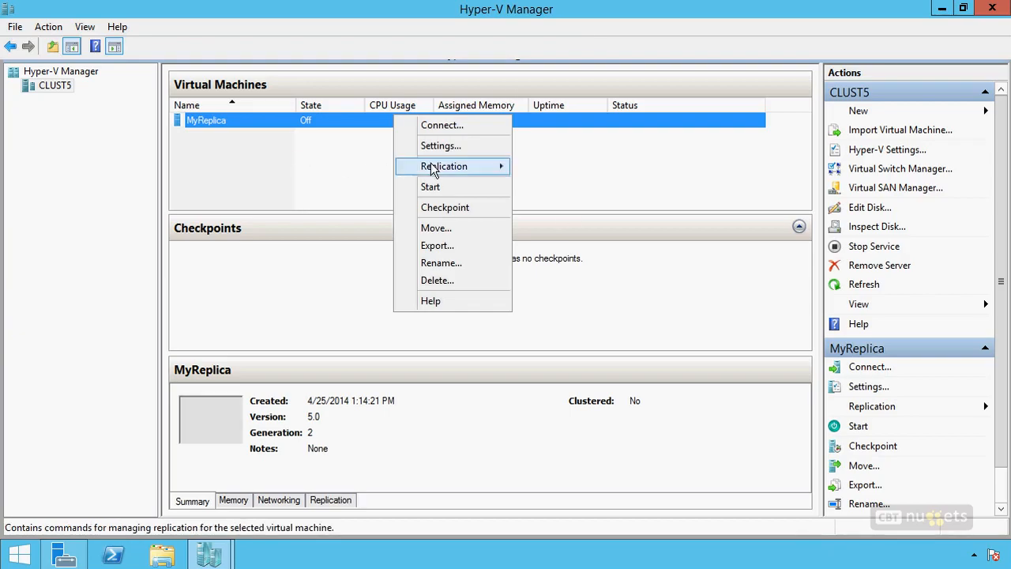
mouse_move(430, 164)
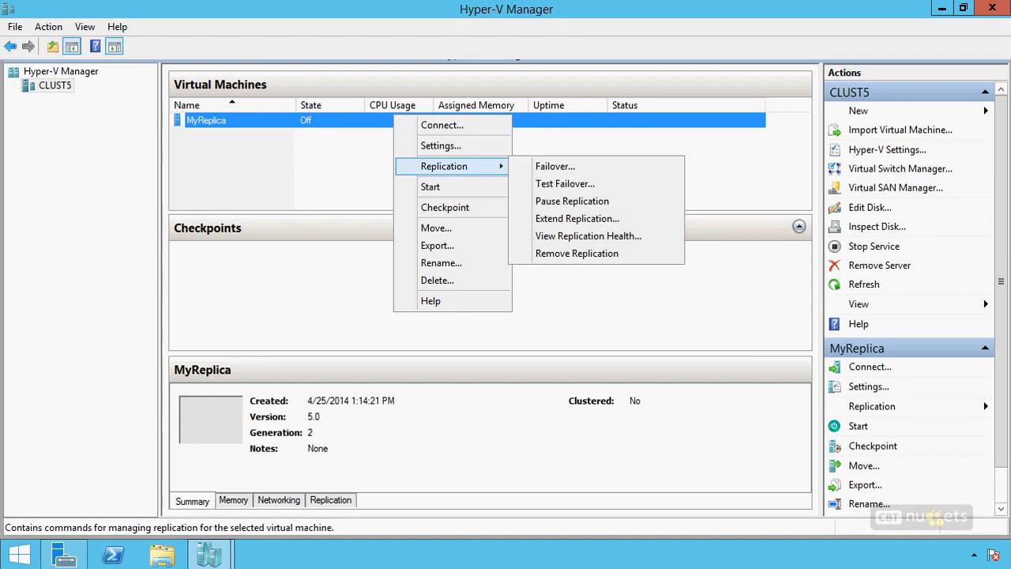
left_click_drag(152, 364, 152, 370)
mouse_move(164, 318)
left_mouse_down()
mouse_move(123, 365)
mouse_move(154, 371)
left_mouse_up()
mouse_move(176, 342)
left_mouse_down()
mouse_move(222, 314)
mouse_move(251, 324)
left_mouse_up()
mouse_move(250, 313)
left_mouse_down()
mouse_move(238, 332)
mouse_move(281, 374)
left_mouse_up()
left_click_drag(294, 331, 294, 373)
mouse_move(366, 342)
left_mouse_down()
mouse_move(437, 335)
mouse_move(452, 390)
left_mouse_up()
mouse_move(447, 344)
left_mouse_down()
mouse_move(533, 383)
mouse_move(451, 391)
left_mouse_up()
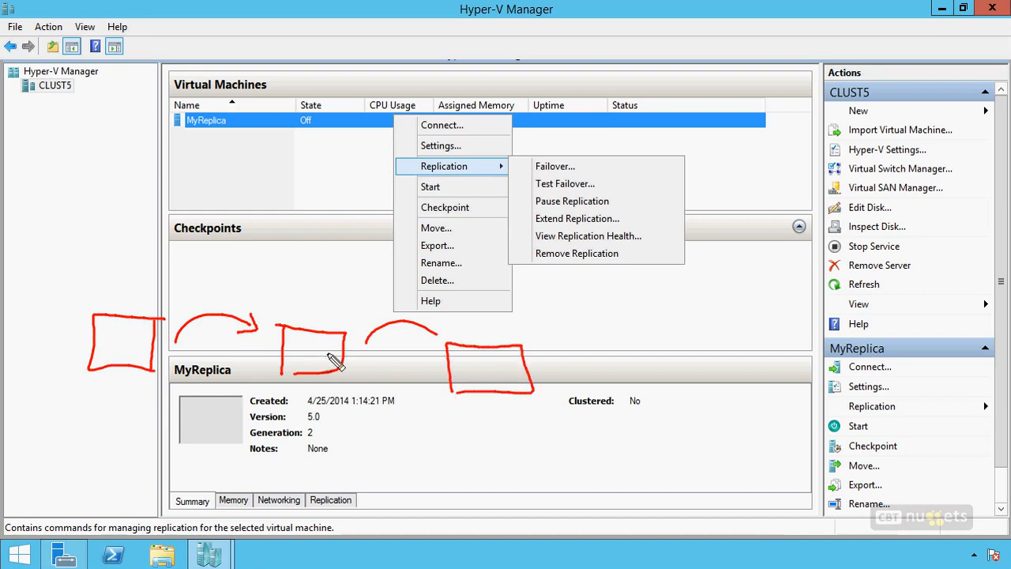
left_click_drag(434, 327, 429, 337)
left_click_drag(120, 336, 120, 350)
left_click_drag(306, 351, 320, 359)
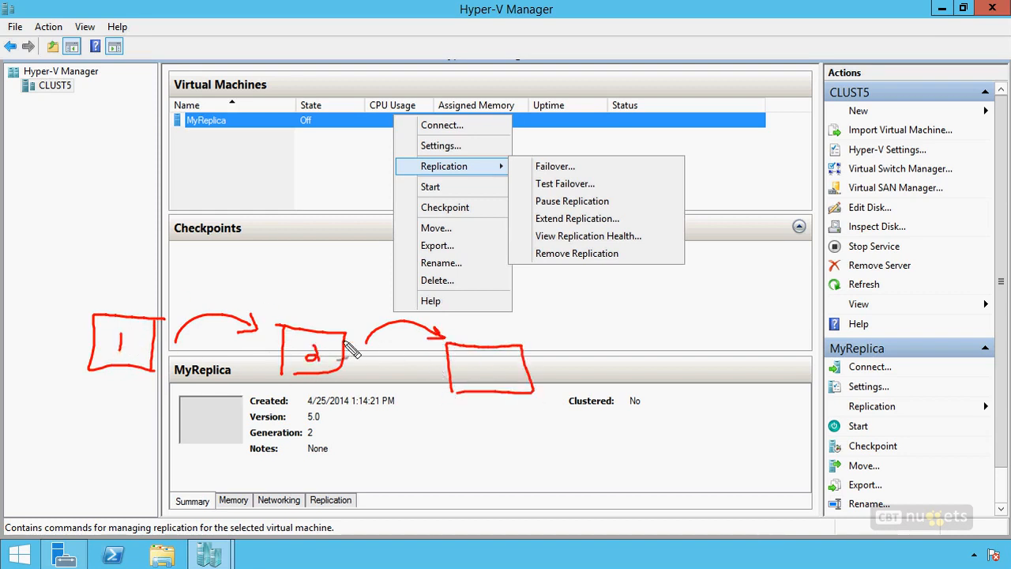
mouse_move(479, 360)
left_mouse_down()
mouse_move(482, 389)
mouse_move(514, 381)
left_mouse_up()
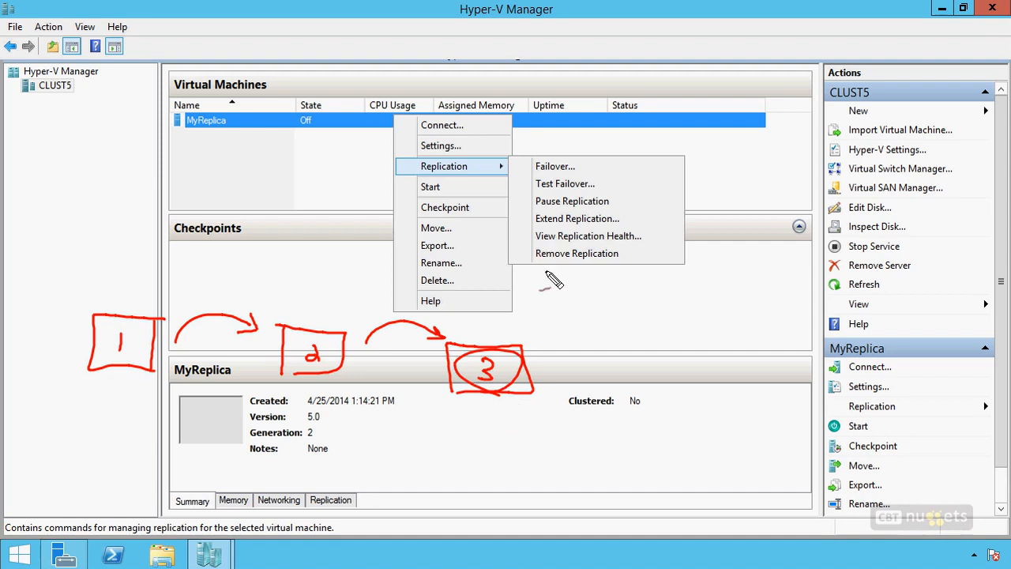
key("Escape")
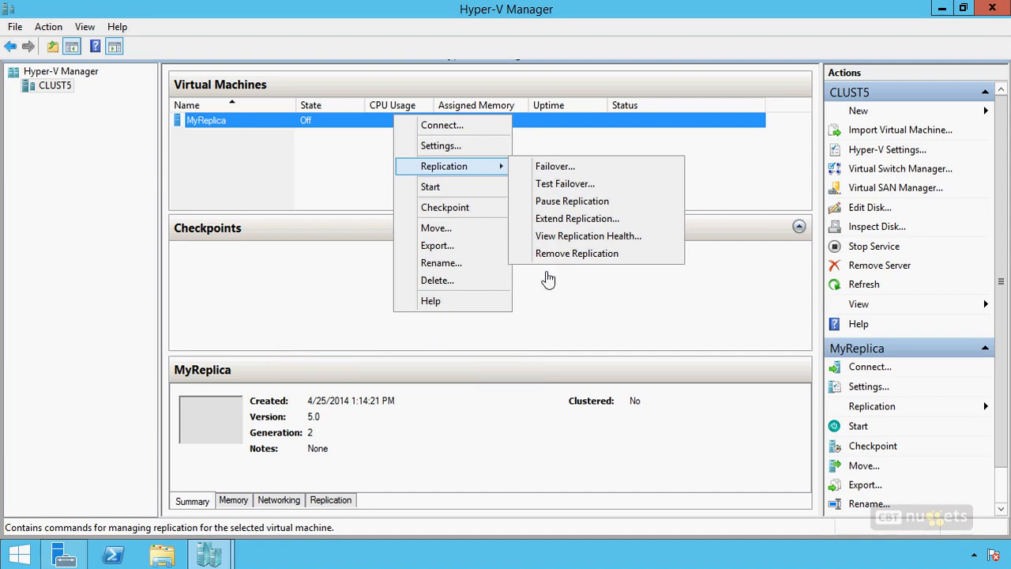
Step: Start the Extend Replication action for MyReplica on CLUST5
left_click(573, 218)
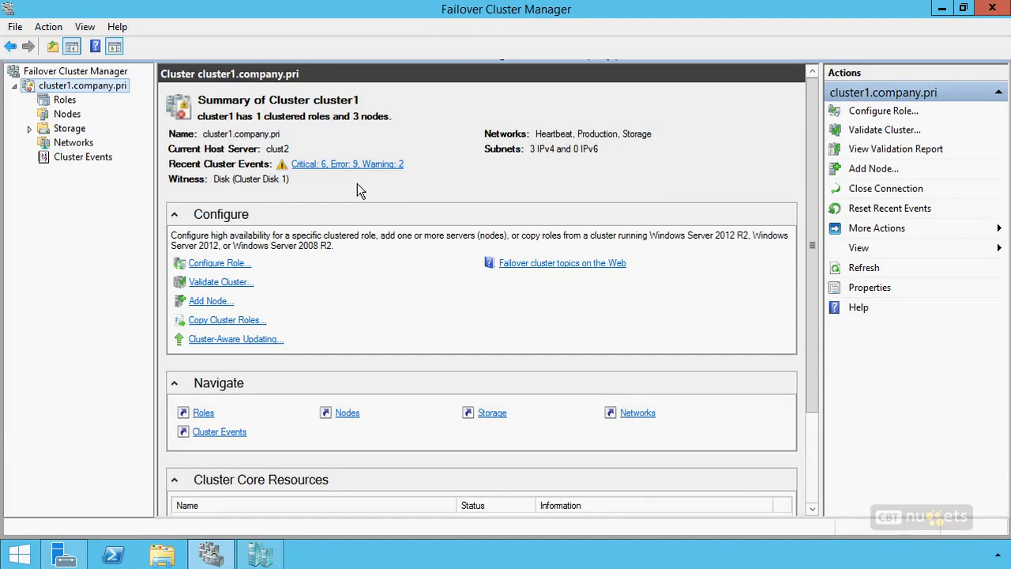
Step: Start configuring a high availability role on cluster1 and select Hyper-V Replica Broker as the role
right_click(65, 102)
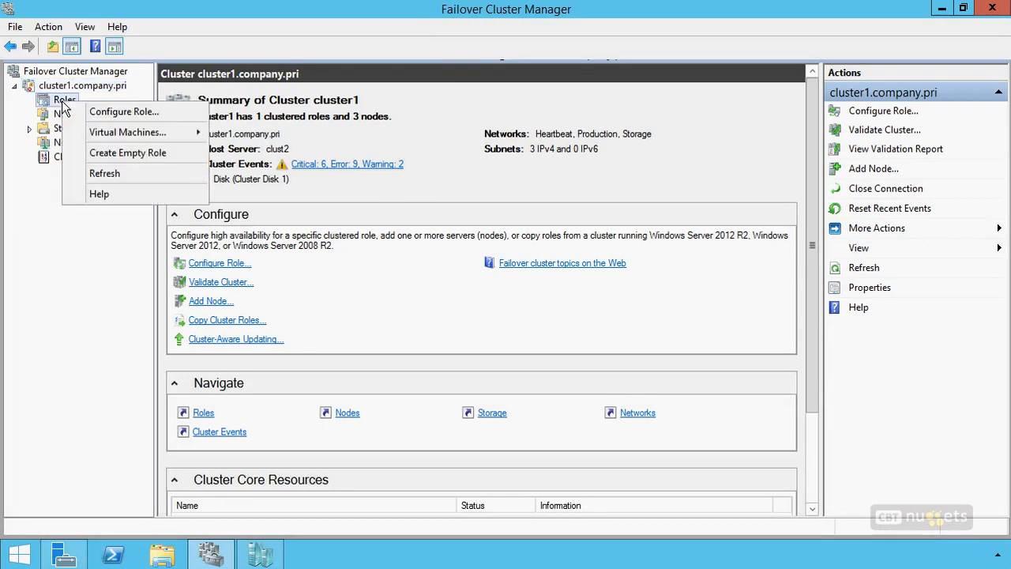
left_click(118, 110)
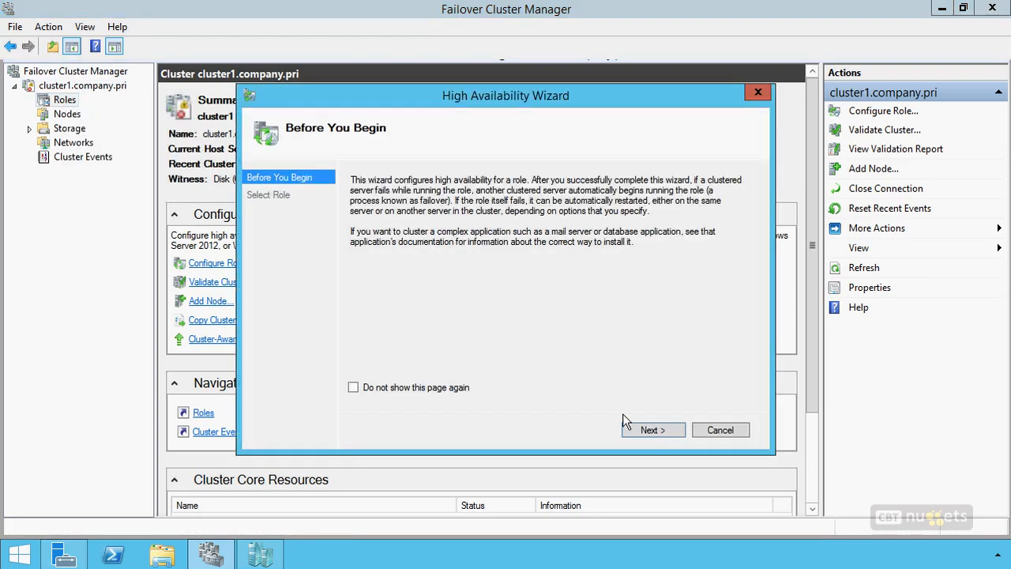
left_click(652, 429)
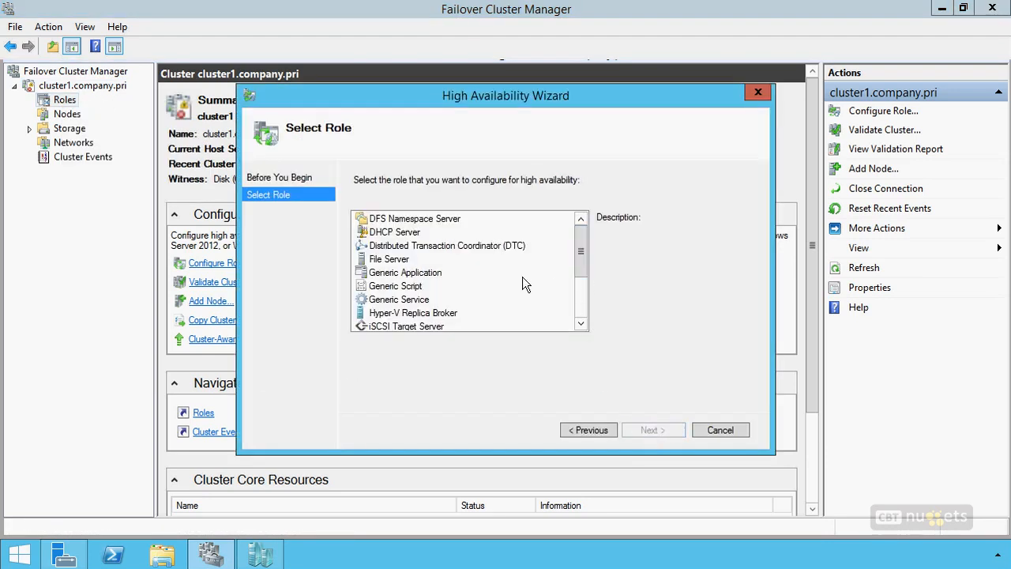
left_click(460, 311)
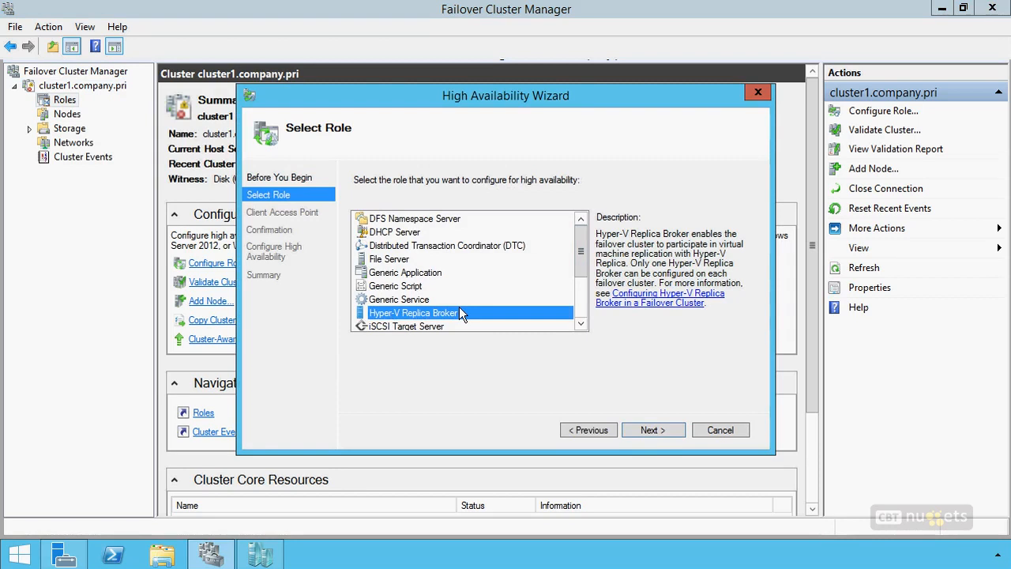
left_click(652, 429)
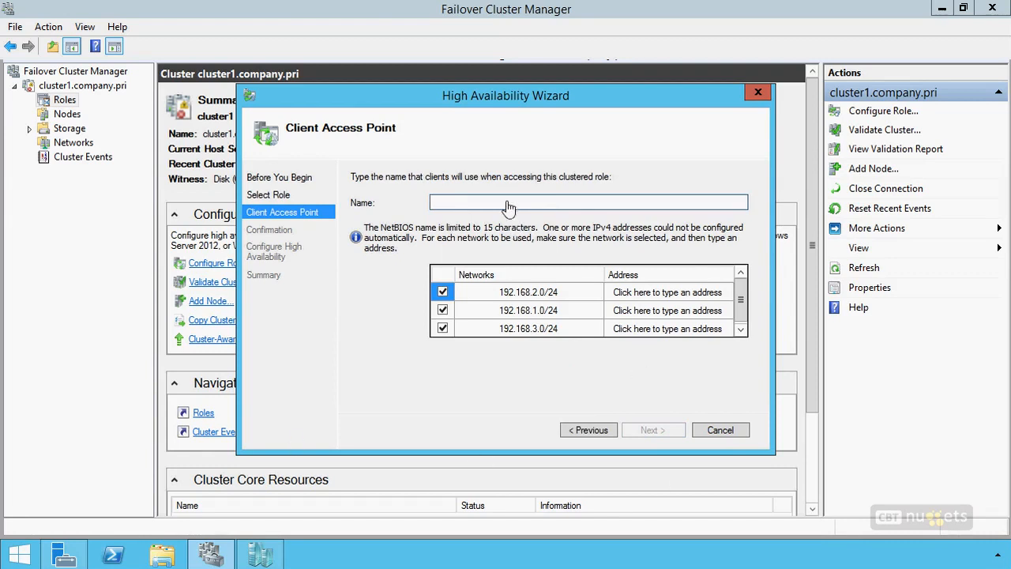
Step: Name the client access point repbroker, exclude networks 192.168.2.0/24 and 192.168.3.0/24, and set its address to 192.168.1.224
type("repbroker")
left_click(439, 291)
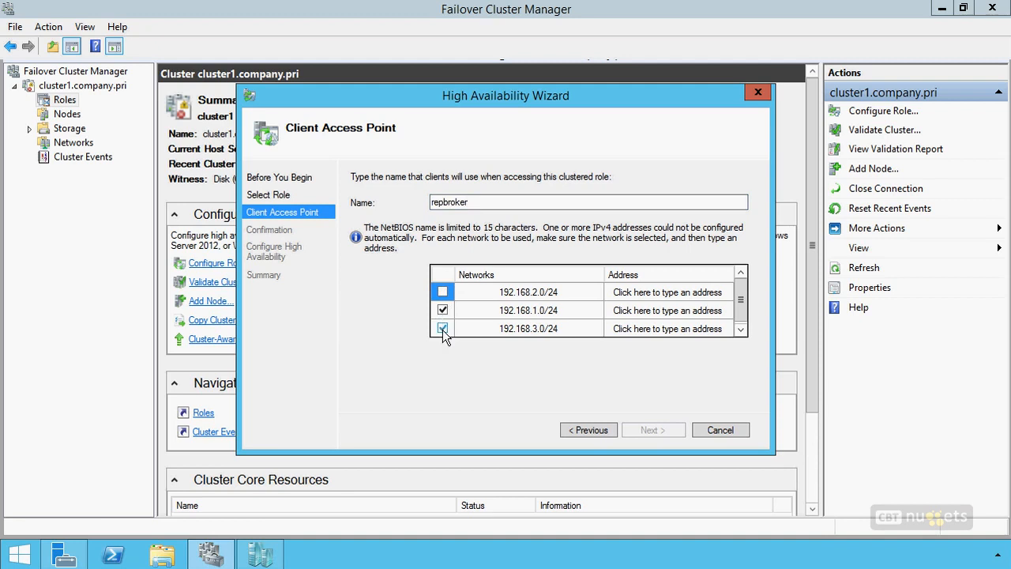
left_click(442, 328)
left_click(667, 310)
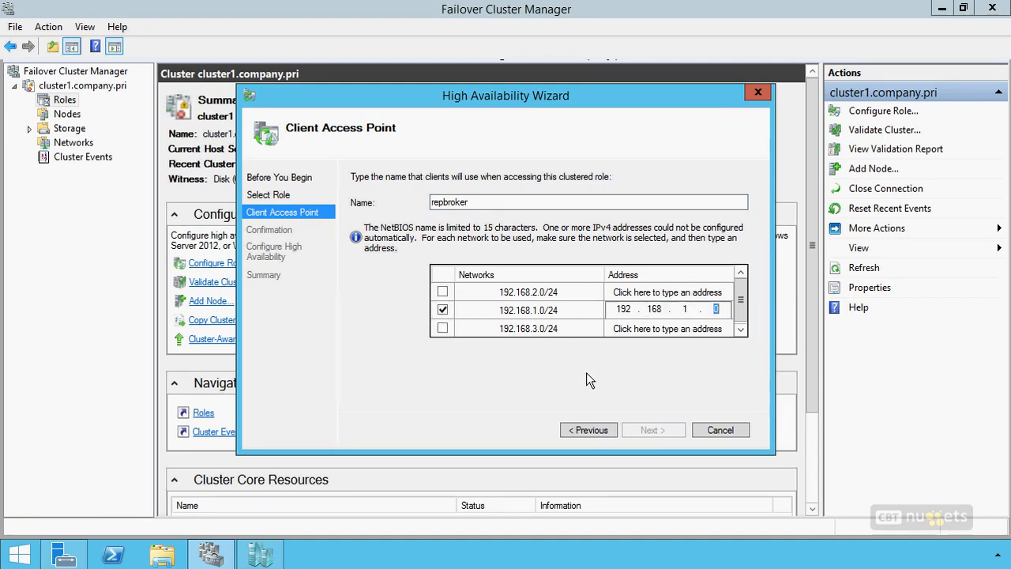
type("224")
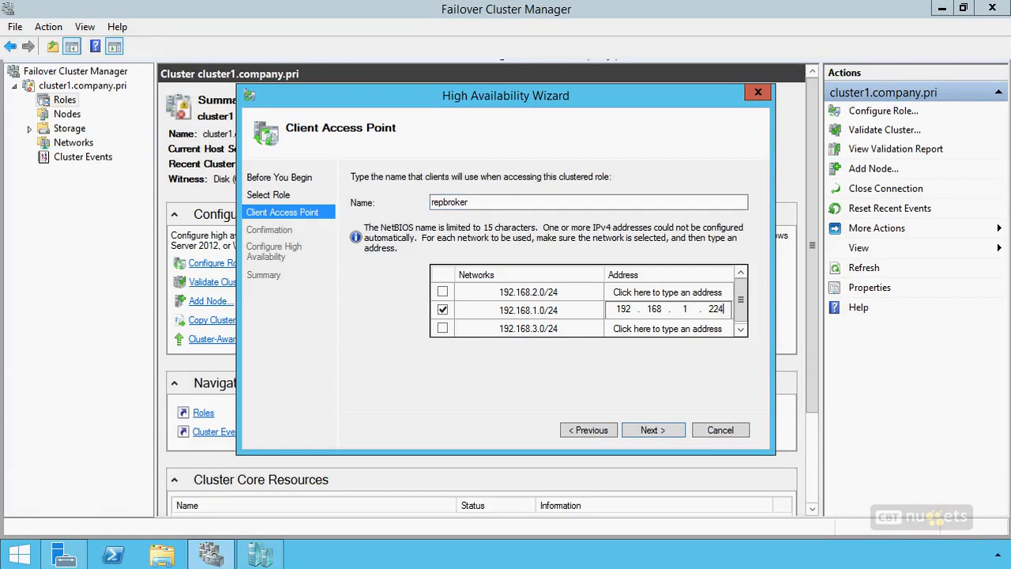
left_click_drag(485, 188, 399, 226)
left_click_drag(394, 143, 292, 143)
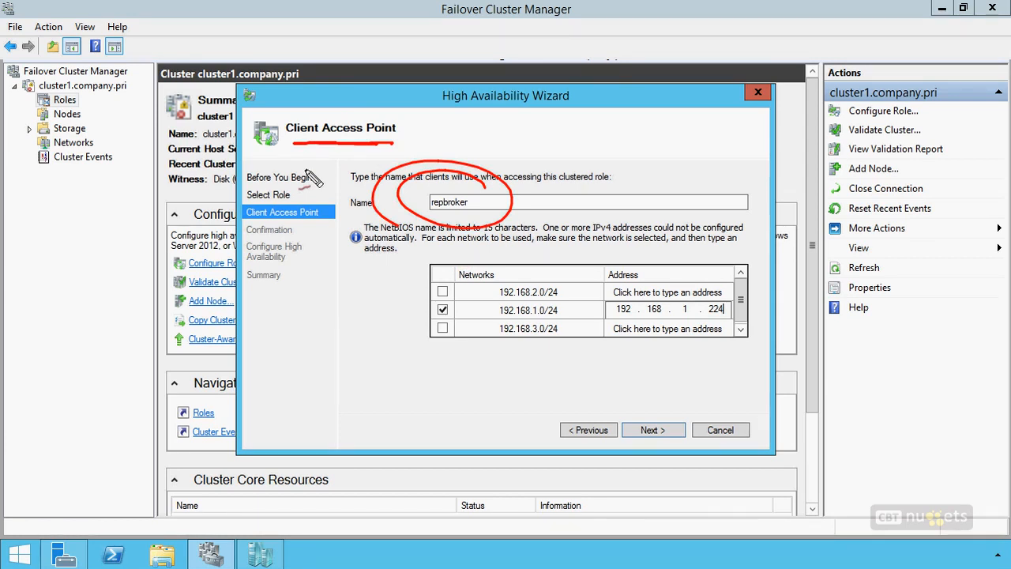
left_click_drag(383, 149, 347, 142)
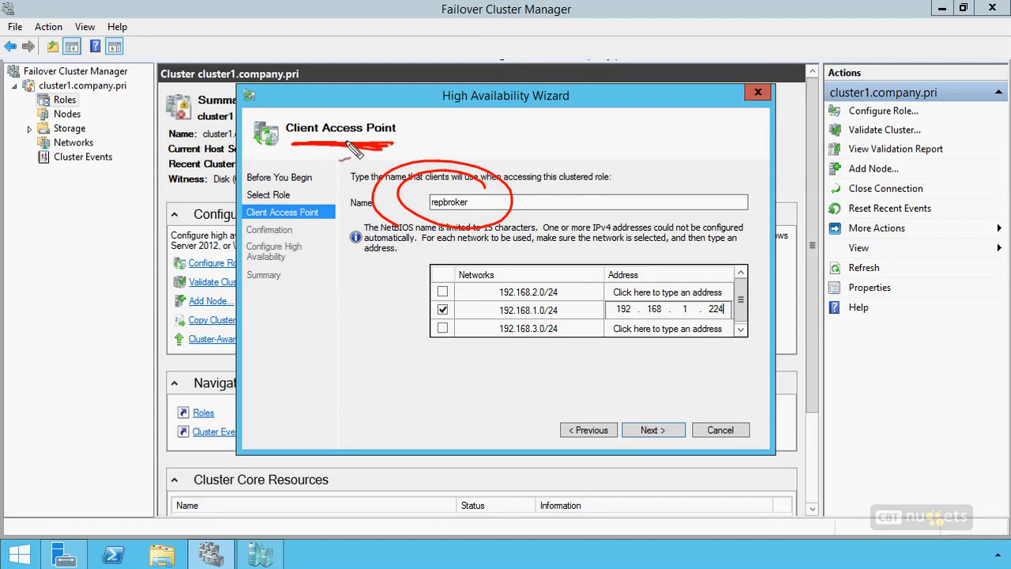
key("Escape")
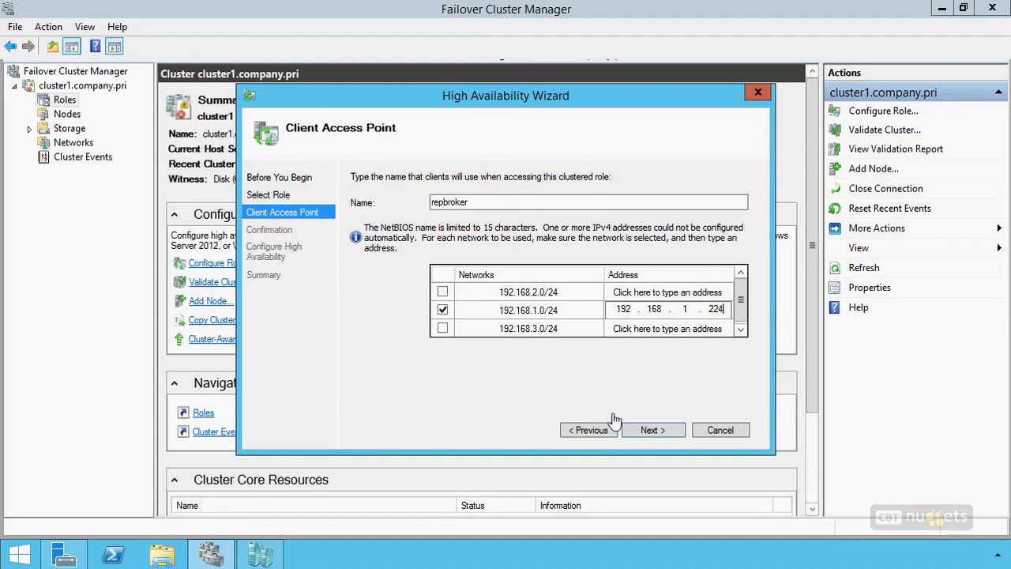
Step: Accept the client access point, confirm the Hyper-V Replica Broker configuration and finish the wizard
left_click(650, 431)
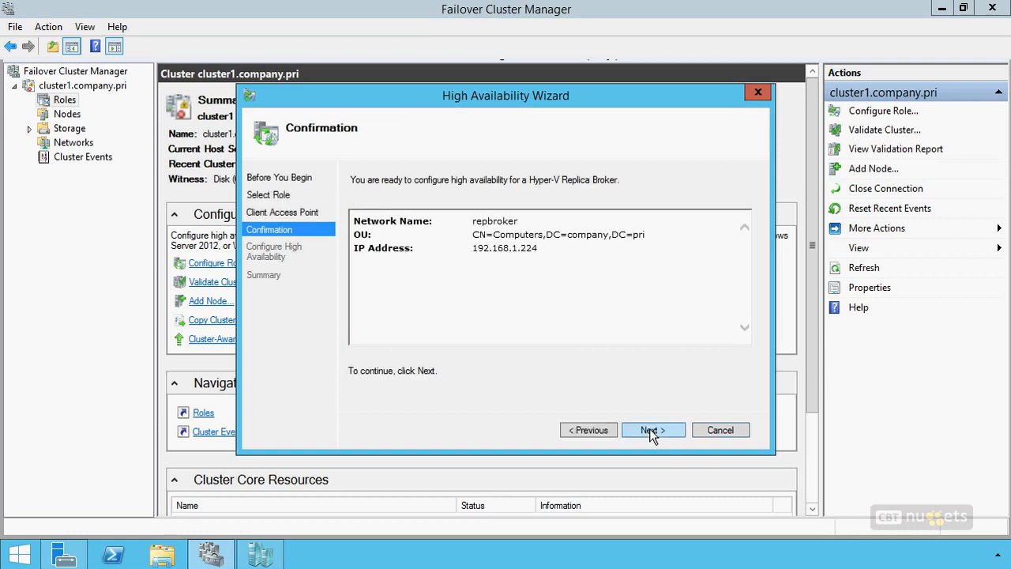
left_click(650, 431)
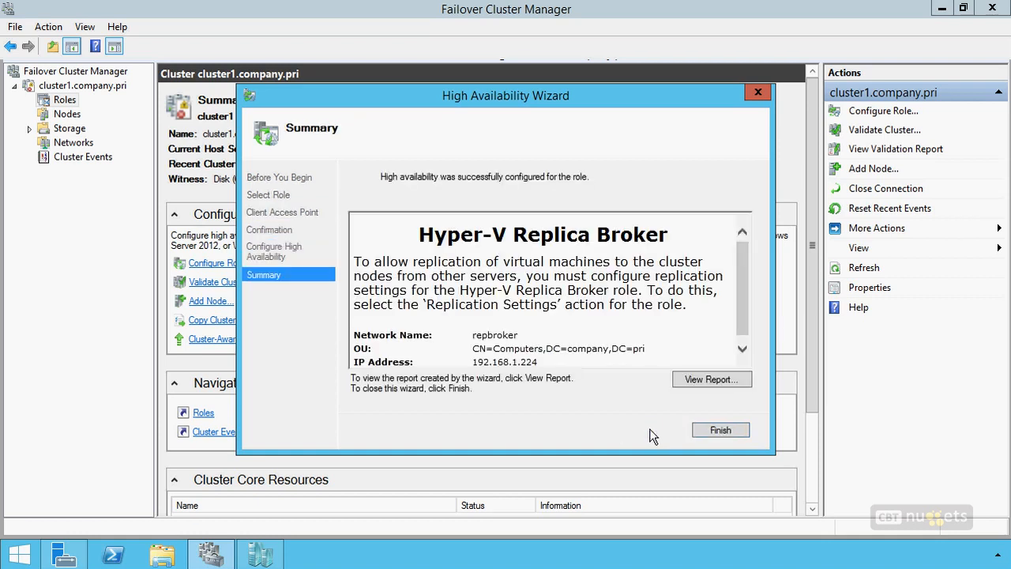
left_click(719, 430)
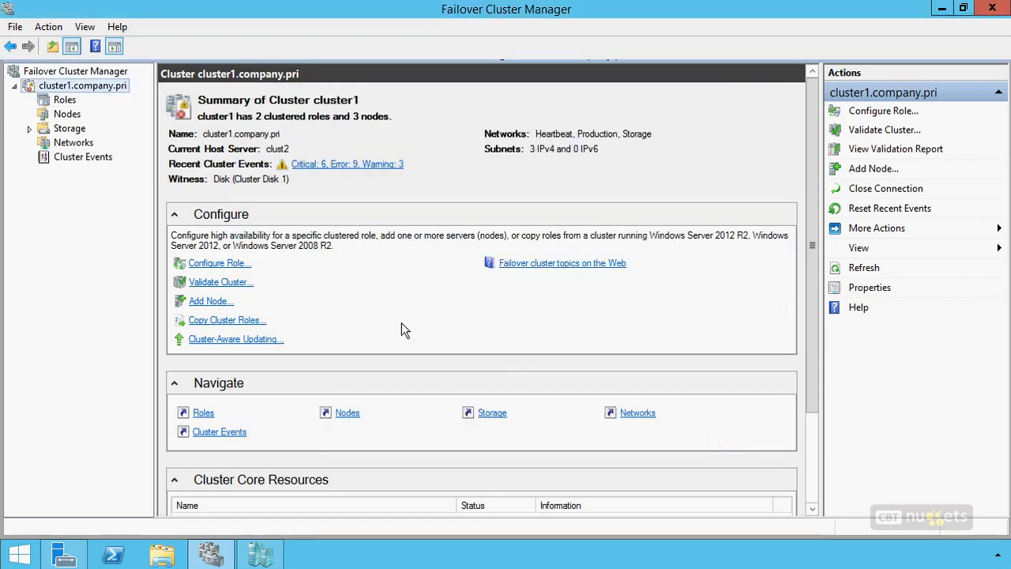
Step: Show the replica server page of the Enable Replication wizard for the clustered role vm1, then cancel without enabling replication
left_click(65, 100)
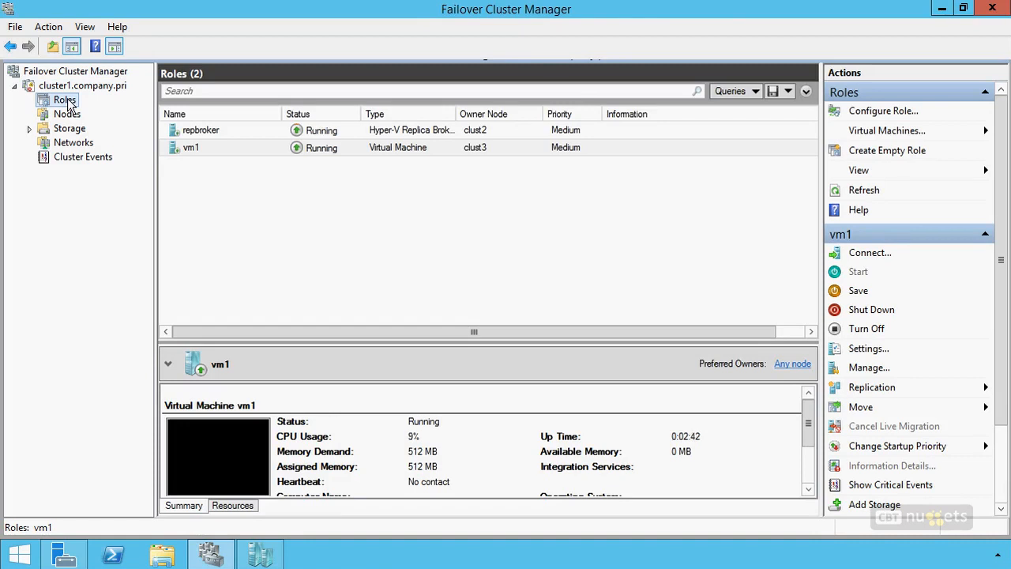
right_click(398, 149)
mouse_move(447, 289)
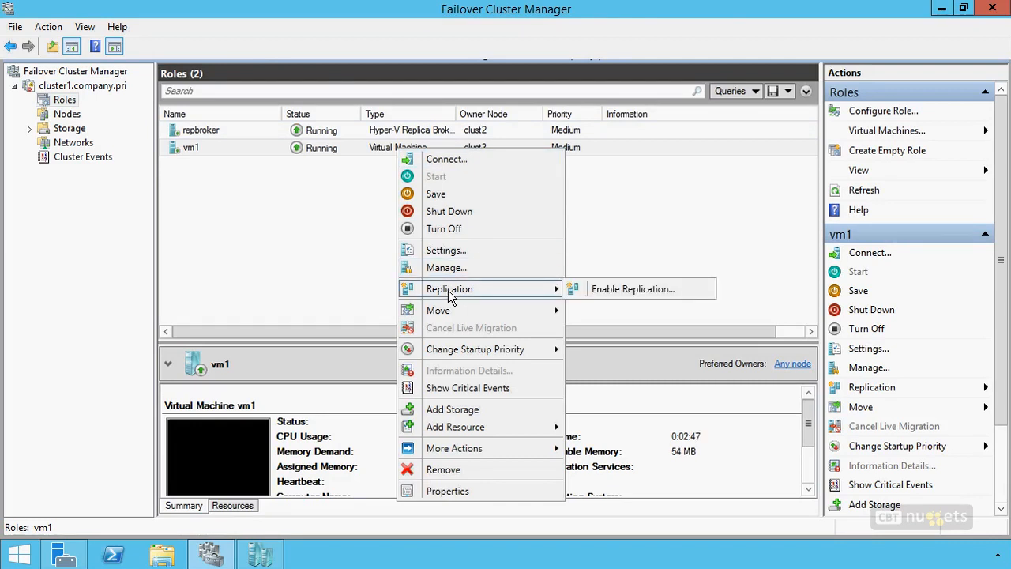
left_click(627, 289)
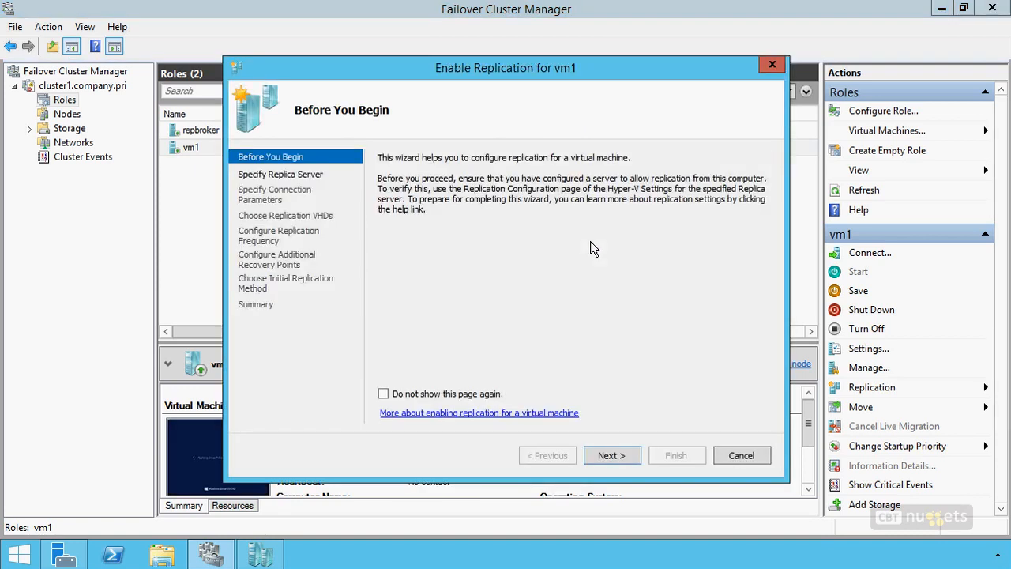
left_click(608, 455)
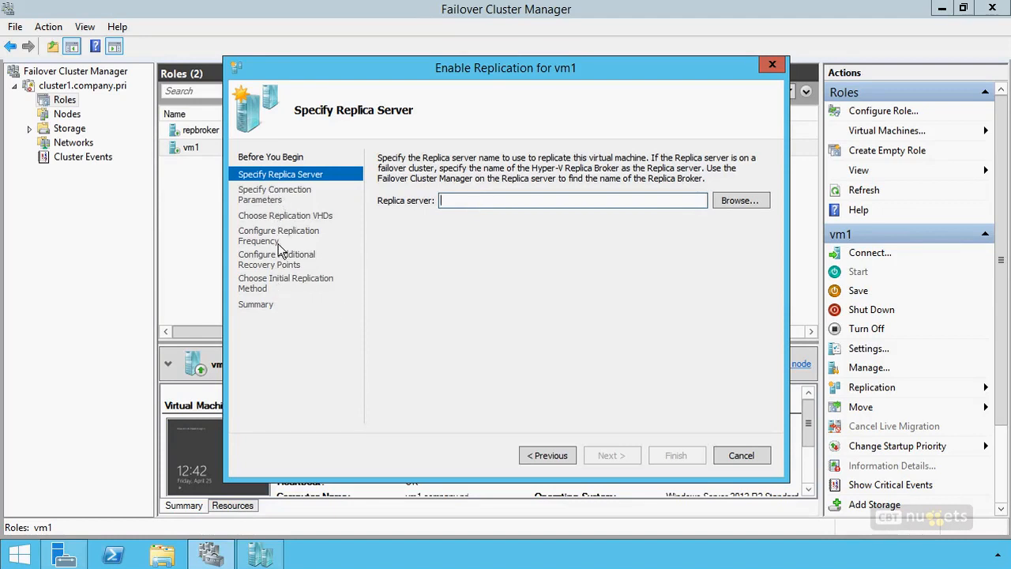
left_click(735, 456)
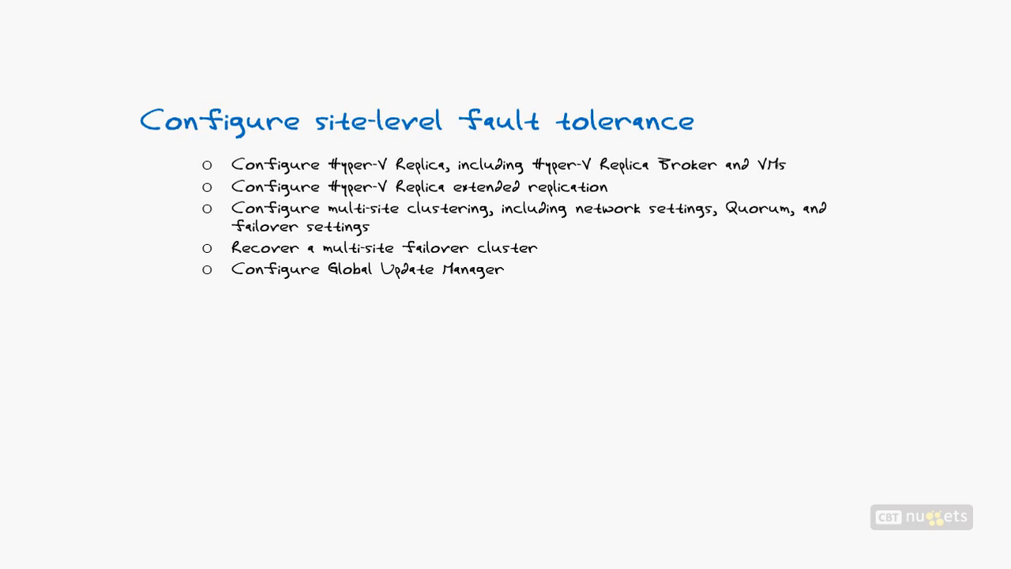
mouse_move(192, 165)
left_mouse_down()
mouse_move(157, 153)
mouse_move(171, 178)
left_mouse_up()
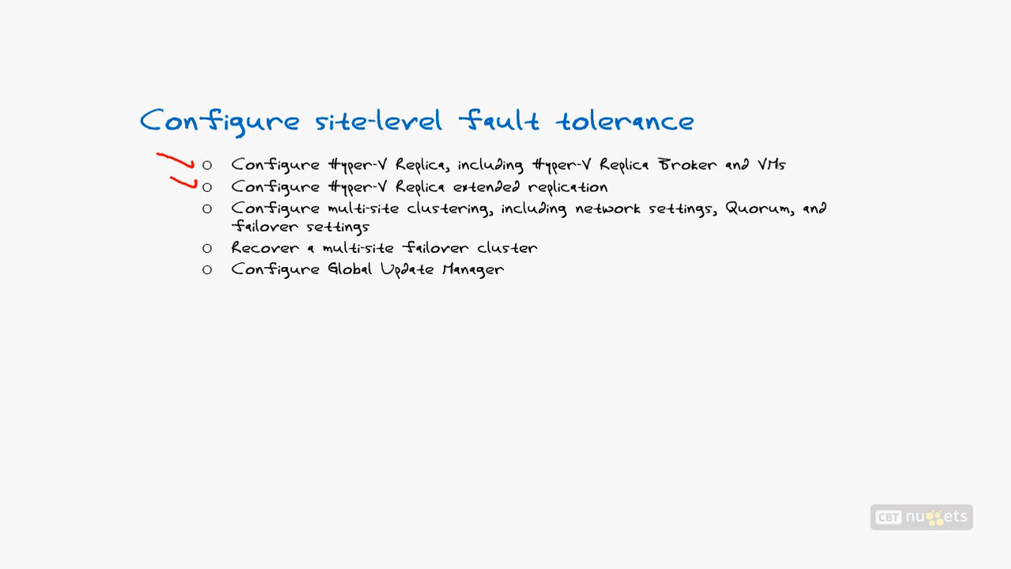
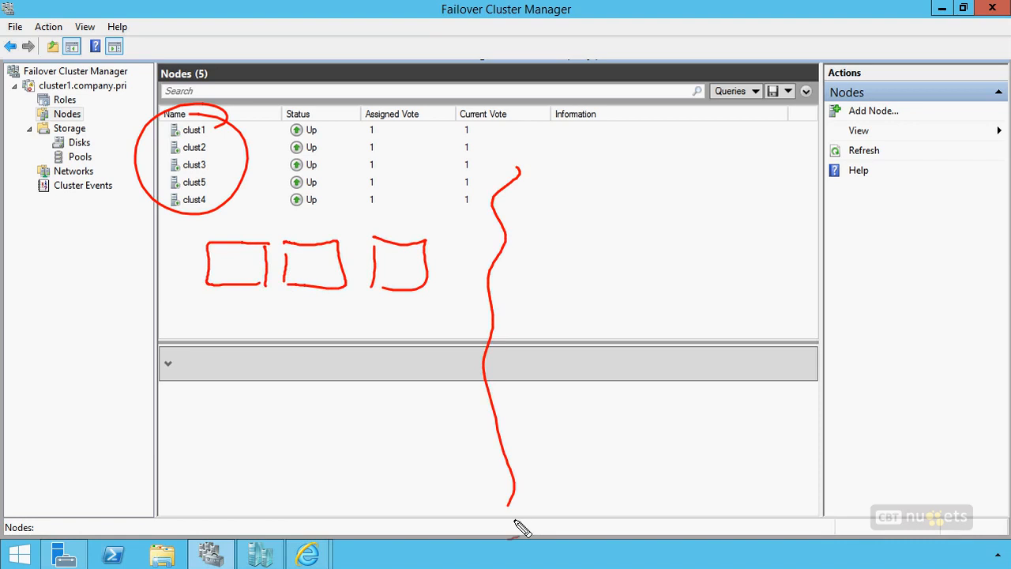
mouse_move(549, 273)
left_mouse_down()
mouse_move(593, 235)
mouse_move(551, 272)
left_mouse_up()
mouse_move(634, 273)
left_mouse_down()
mouse_move(639, 230)
mouse_move(632, 273)
left_mouse_up()
mouse_move(720, 272)
left_mouse_down()
mouse_move(719, 229)
mouse_move(719, 275)
left_mouse_up()
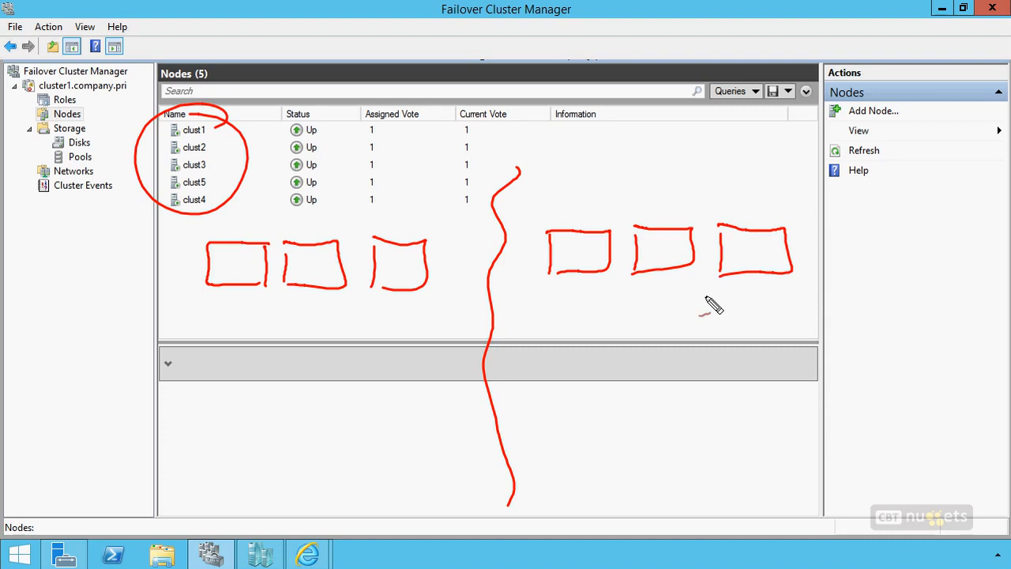
mouse_move(144, 124)
left_mouse_down()
mouse_move(164, 131)
mouse_move(165, 202)
left_mouse_up()
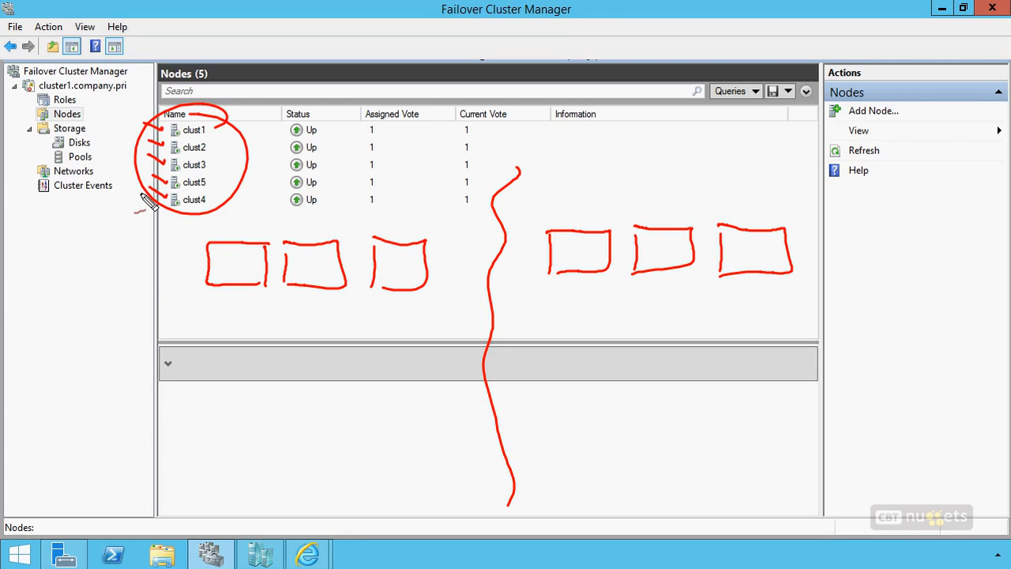
left_click_drag(185, 259, 160, 253)
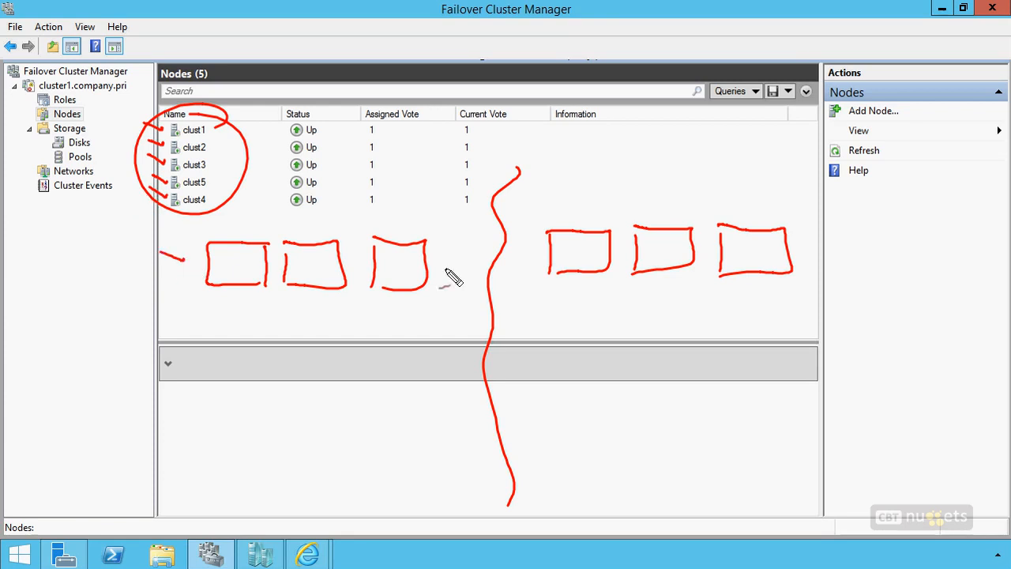
left_click_drag(534, 251, 521, 244)
left_click_drag(247, 291, 403, 299)
mouse_move(316, 305)
left_mouse_down()
mouse_move(316, 323)
mouse_move(334, 332)
mouse_move(301, 329)
mouse_move(332, 361)
left_mouse_up()
mouse_move(577, 275)
left_mouse_down()
mouse_move(584, 290)
mouse_move(683, 291)
left_mouse_up()
mouse_move(668, 272)
left_mouse_down()
mouse_move(667, 289)
mouse_move(760, 275)
left_mouse_up()
mouse_move(668, 292)
left_mouse_down()
mouse_move(664, 332)
mouse_move(692, 354)
left_mouse_up()
left_click_drag(649, 317, 652, 357)
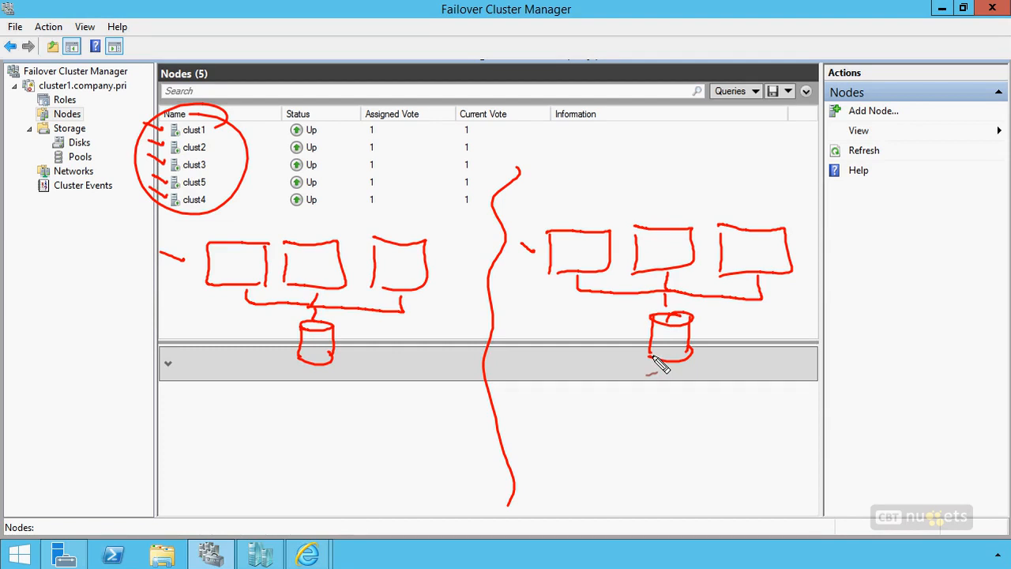
left_click_drag(261, 207, 399, 395)
left_click_drag(421, 211, 224, 449)
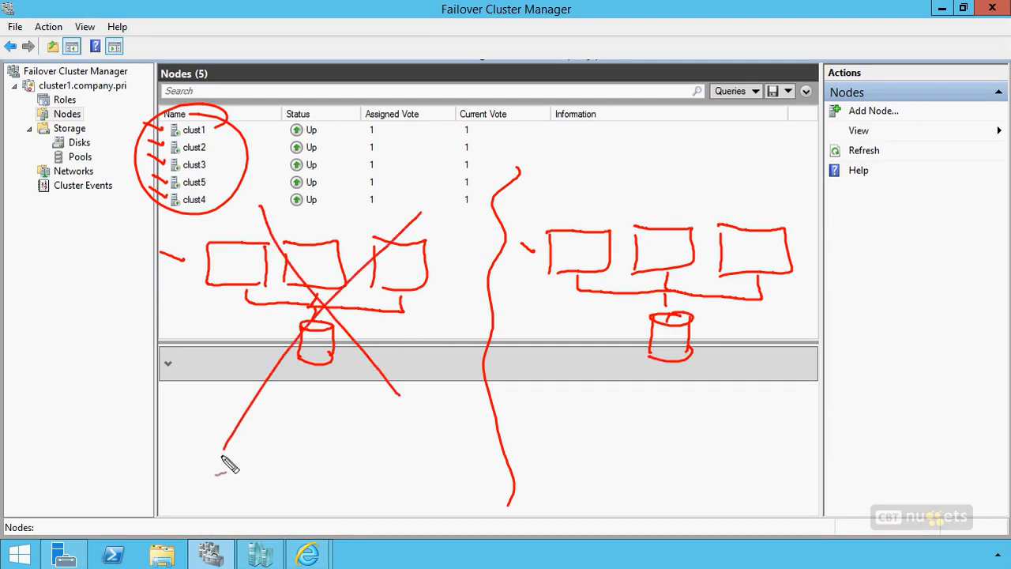
key("ctrl+z")
key("ctrl+z")
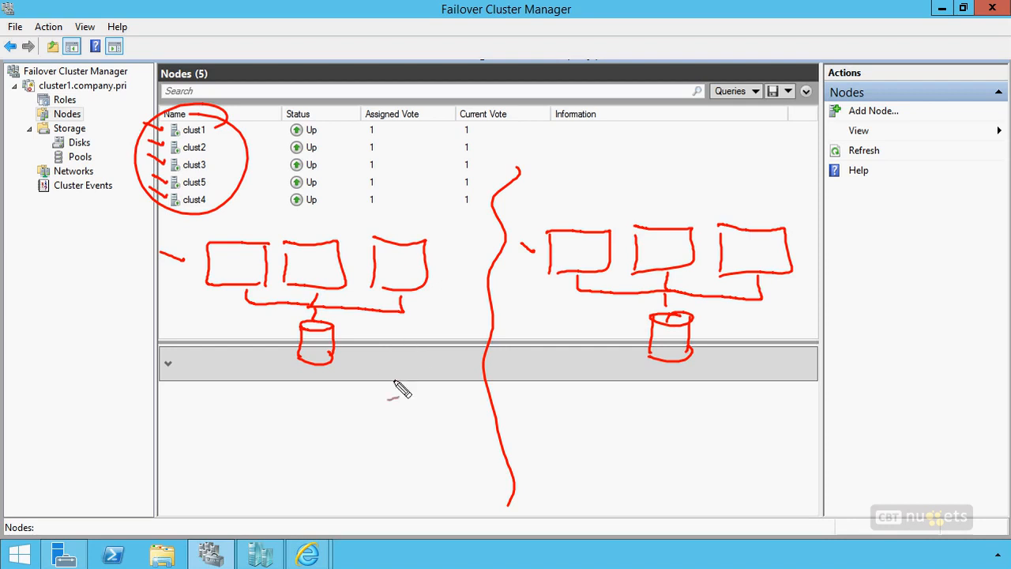
mouse_move(391, 357)
left_mouse_down()
mouse_move(401, 371)
mouse_move(421, 371)
mouse_move(433, 353)
left_mouse_up()
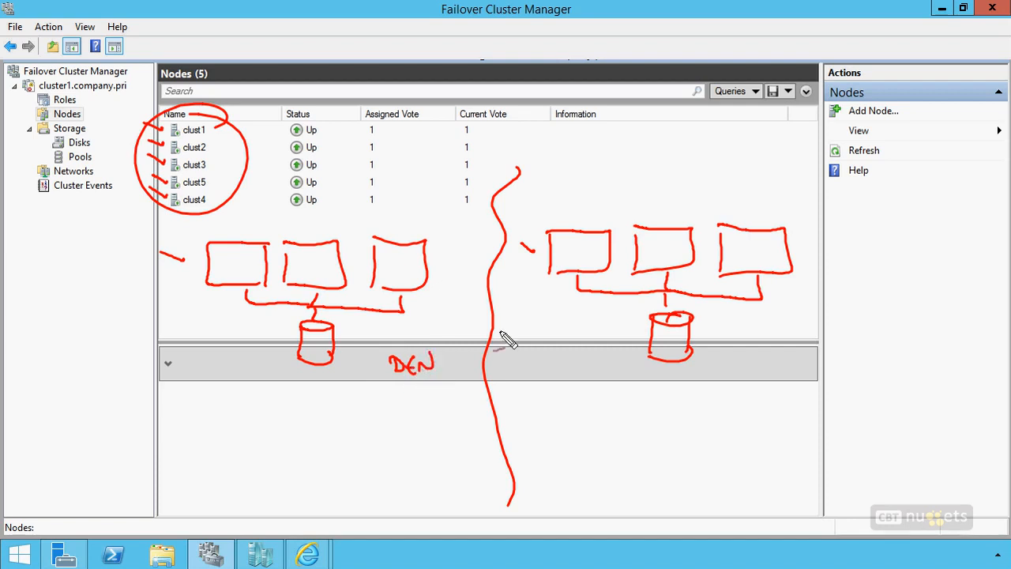
left_click_drag(511, 355, 531, 373)
mouse_move(546, 357)
left_mouse_down()
mouse_move(535, 372)
mouse_move(601, 380)
mouse_move(876, 377)
left_mouse_up()
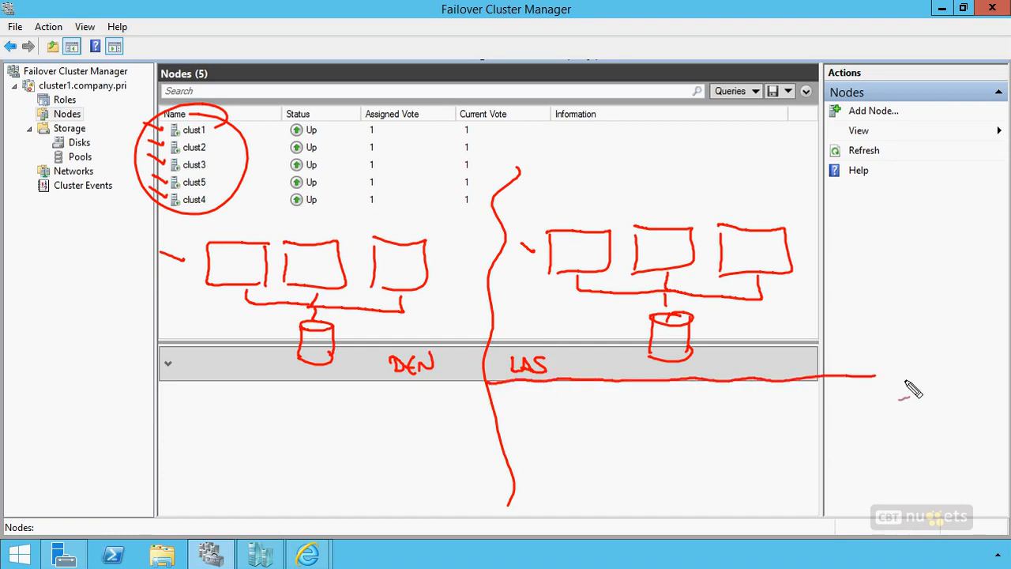
left_click_drag(527, 405, 527, 421)
left_click_drag(522, 407, 527, 414)
left_click_drag(538, 406, 546, 421)
left_click_drag(538, 414, 547, 413)
left_click_drag(551, 407, 564, 421)
left_click_drag(564, 405, 551, 421)
left_click_drag(733, 414, 733, 475)
mouse_move(727, 428)
left_mouse_down()
mouse_move(738, 426)
mouse_move(685, 479)
mouse_move(733, 474)
mouse_move(693, 431)
mouse_move(672, 436)
mouse_move(676, 457)
mouse_move(714, 462)
mouse_move(700, 444)
mouse_move(687, 448)
mouse_move(716, 448)
left_mouse_up()
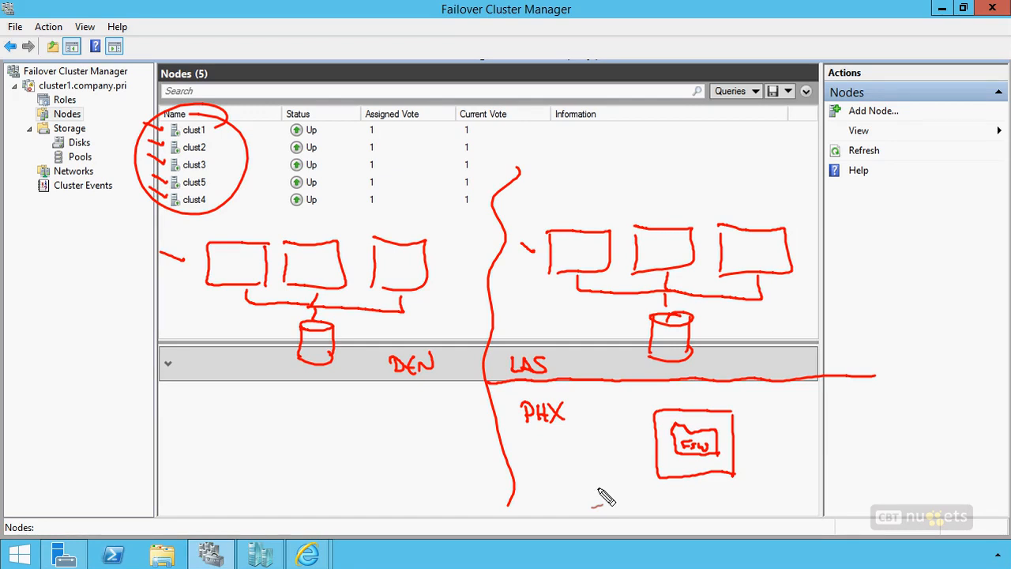
left_click_drag(221, 237, 421, 386)
left_click_drag(448, 221, 174, 410)
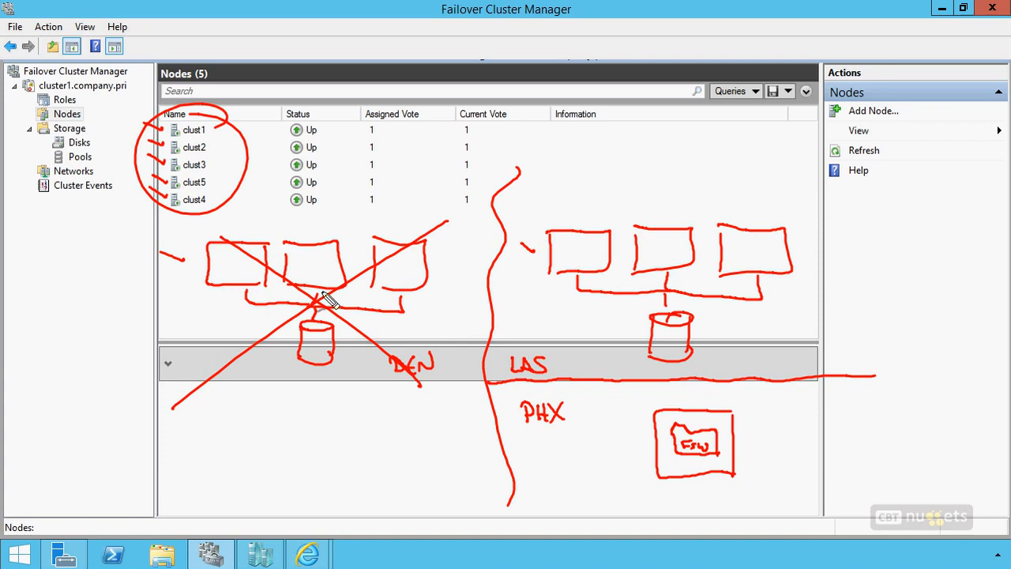
mouse_move(632, 432)
left_mouse_down()
mouse_move(650, 442)
mouse_move(640, 447)
left_mouse_up()
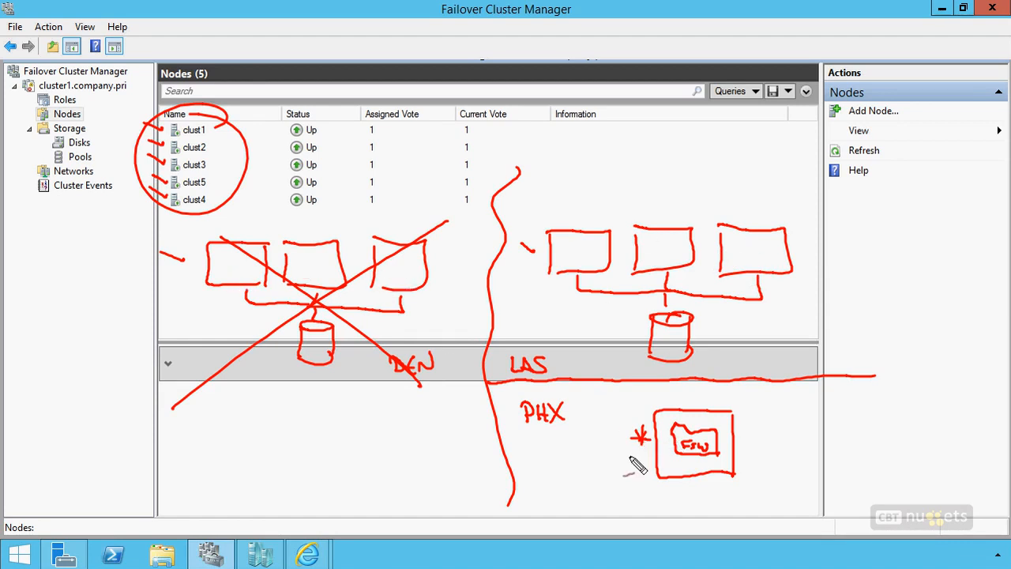
key("ctrl+z")
key("ctrl+z")
key("ctrl+z")
key("ctrl+z")
key("ctrl+z")
key("ctrl+z")
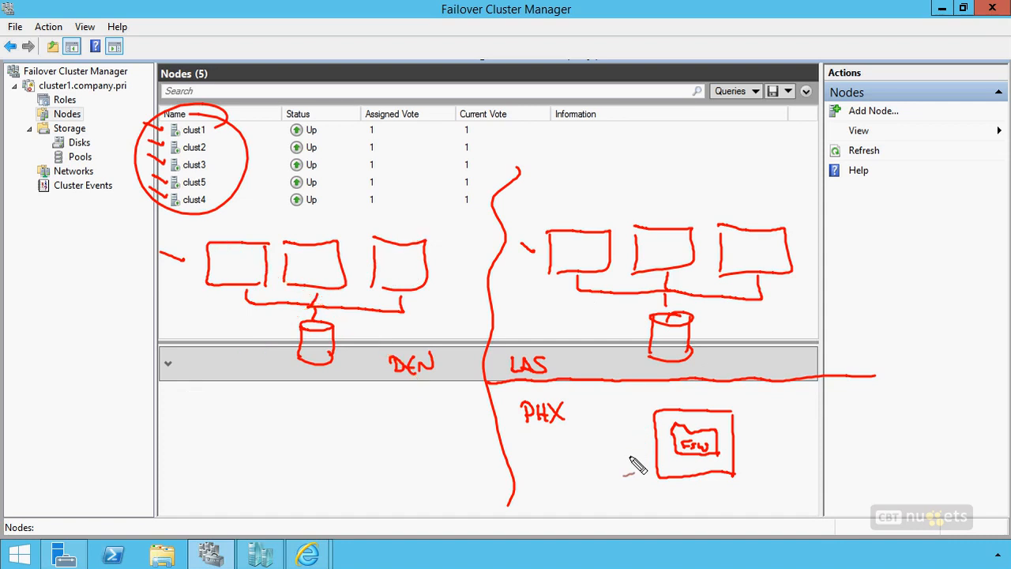
left_click_drag(563, 214, 769, 346)
left_click_drag(769, 217, 584, 364)
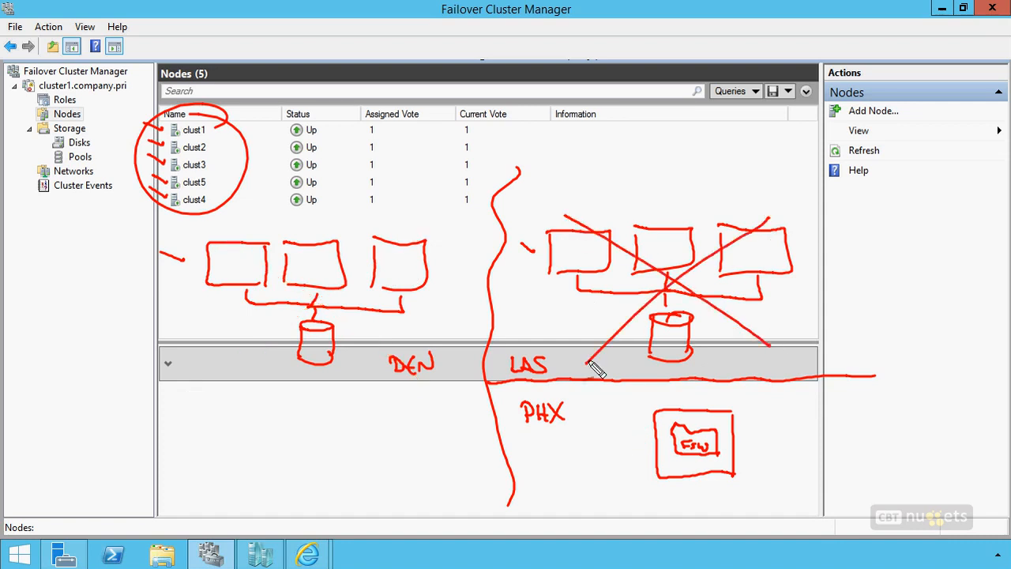
left_click_drag(642, 405, 631, 421)
mouse_move(633, 406)
left_mouse_down()
mouse_move(643, 421)
mouse_move(618, 413)
left_mouse_up()
left_click_drag(395, 256, 389, 261)
left_click_drag(321, 255, 307, 264)
left_click_drag(247, 252, 236, 264)
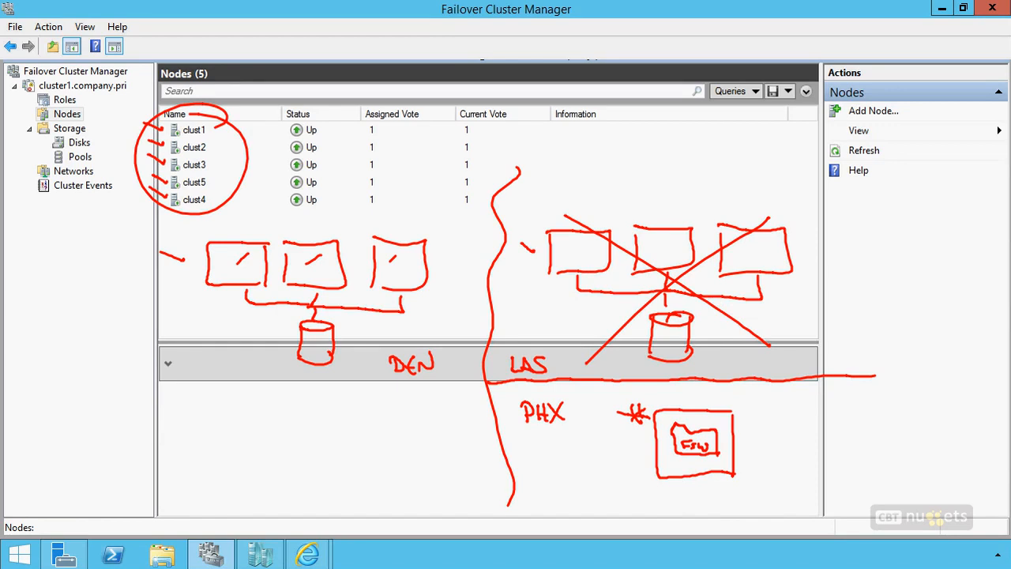
key("Escape")
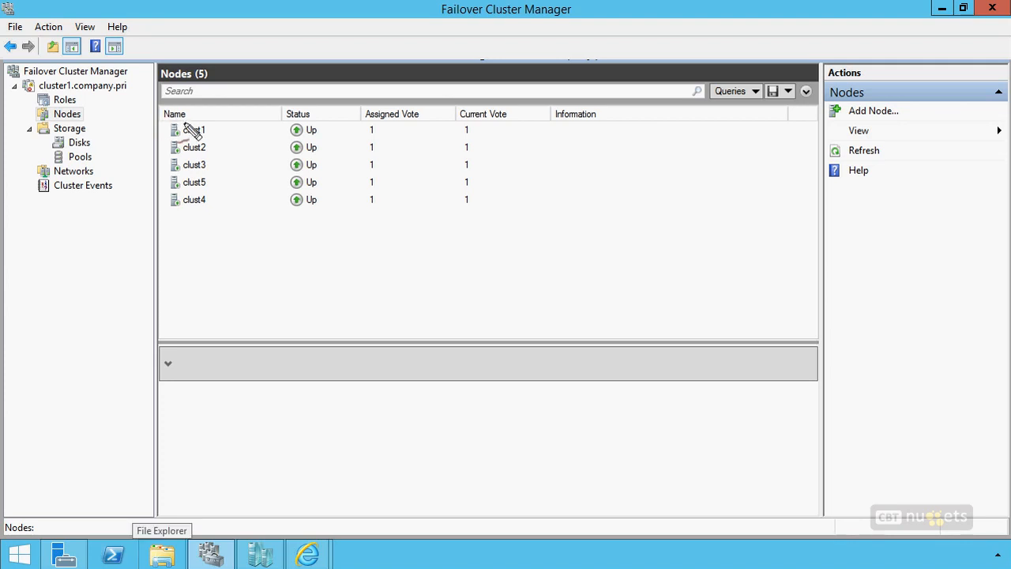
mouse_move(211, 121)
left_mouse_down()
mouse_move(160, 119)
mouse_move(162, 168)
mouse_move(212, 169)
left_mouse_up()
mouse_move(155, 145)
left_mouse_down()
mouse_move(105, 135)
mouse_move(105, 144)
left_mouse_up()
mouse_move(116, 135)
left_mouse_down()
mouse_move(123, 143)
mouse_move(125, 132)
left_mouse_up()
mouse_move(163, 178)
left_mouse_down()
mouse_move(207, 209)
mouse_move(145, 190)
mouse_move(122, 204)
mouse_move(118, 191)
left_mouse_up()
left_click_drag(118, 190, 123, 190)
mouse_move(123, 190)
left_mouse_down()
mouse_move(126, 180)
mouse_move(129, 189)
left_mouse_up()
left_click_drag(135, 181, 132, 191)
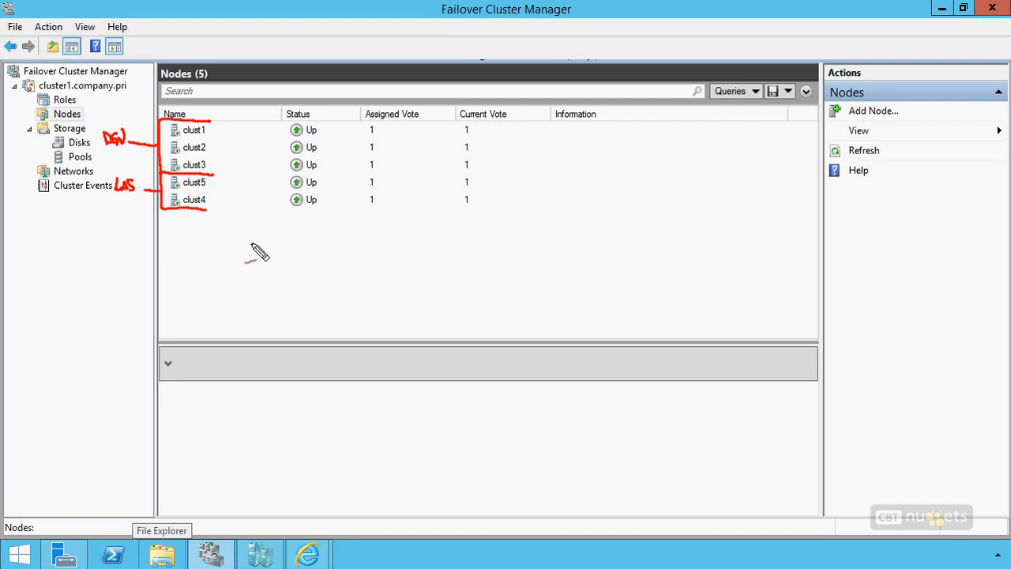
mouse_move(275, 263)
left_mouse_down()
mouse_move(215, 269)
mouse_move(276, 305)
mouse_move(343, 263)
mouse_move(390, 293)
left_mouse_up()
mouse_move(389, 258)
left_mouse_down()
mouse_move(406, 318)
mouse_move(381, 315)
left_mouse_up()
left_click_drag(506, 207, 503, 500)
mouse_move(424, 314)
left_mouse_down()
mouse_move(424, 352)
mouse_move(328, 304)
left_mouse_up()
mouse_move(327, 357)
left_mouse_down()
mouse_move(272, 361)
mouse_move(251, 305)
mouse_move(326, 375)
left_mouse_up()
left_click_drag(318, 389, 324, 391)
left_click_drag(348, 381, 345, 420)
left_click_drag(305, 388, 307, 419)
left_click_drag(349, 415, 300, 423)
mouse_move(416, 427)
left_mouse_down()
mouse_move(418, 446)
mouse_move(466, 427)
left_mouse_up()
left_click_drag(598, 257, 588, 305)
left_click_drag(635, 255, 628, 305)
left_click_drag(563, 307, 669, 306)
mouse_move(614, 327)
left_mouse_down()
mouse_move(629, 396)
mouse_move(593, 392)
left_mouse_up()
left_click_drag(591, 355, 592, 392)
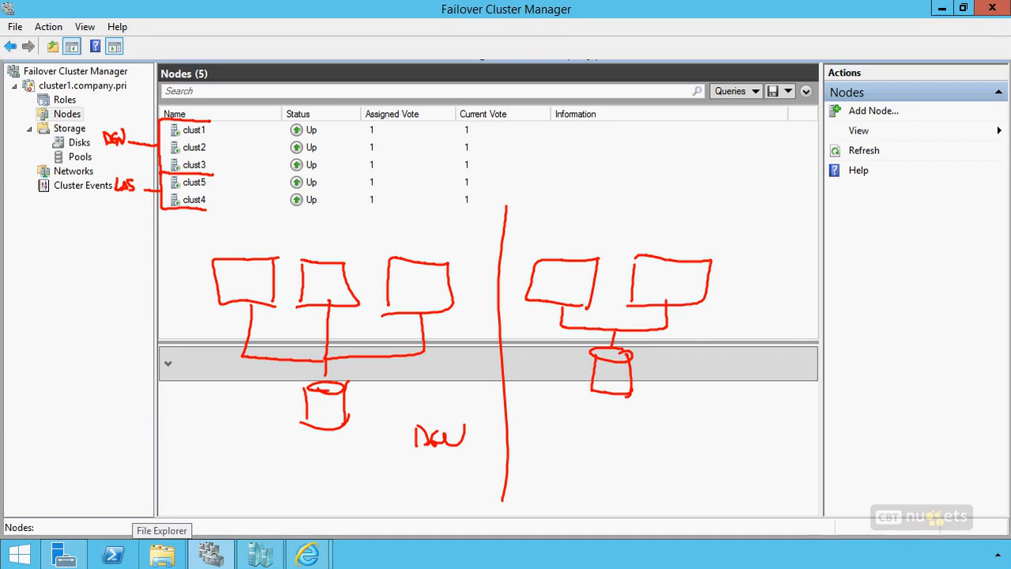
left_click(231, 270)
left_click(309, 271)
left_click(401, 272)
left_click(549, 274)
left_click(646, 271)
left_click_drag(212, 241, 444, 446)
left_click_drag(427, 267, 252, 466)
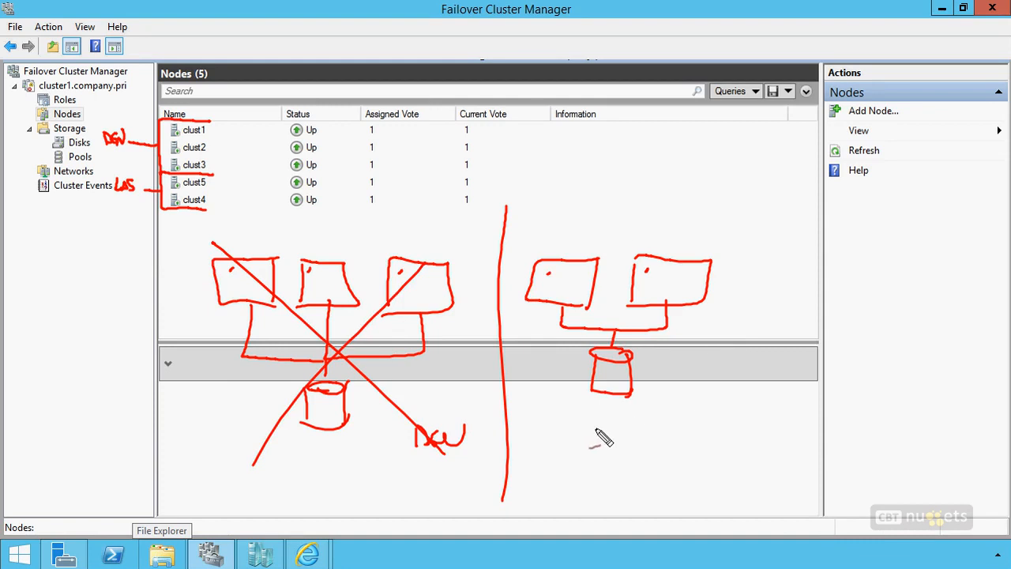
left_click_drag(549, 250, 646, 379)
left_click_drag(674, 241, 584, 388)
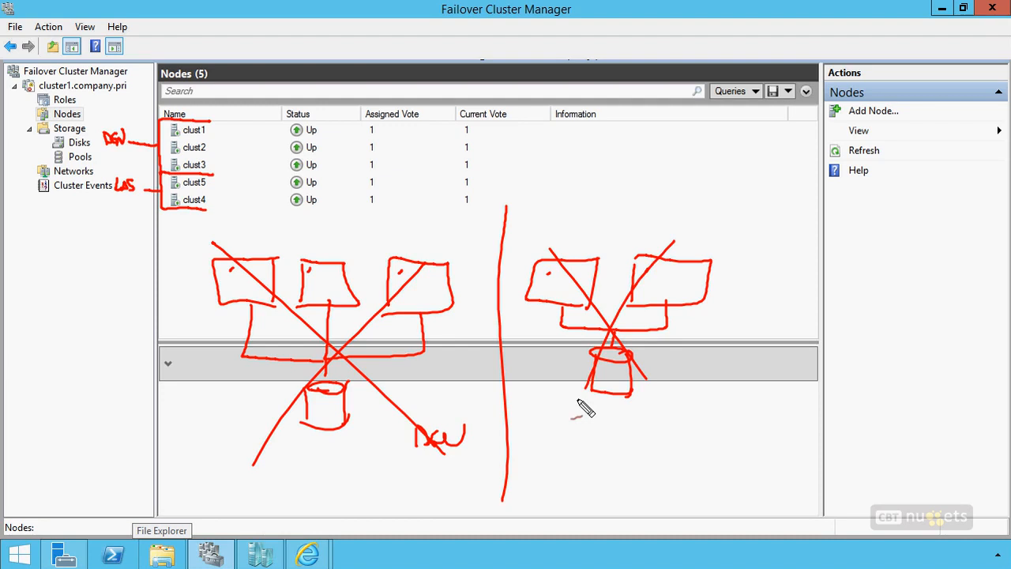
key("ctrl+z")
key("ctrl+z")
key("ctrl+z")
key("ctrl+z")
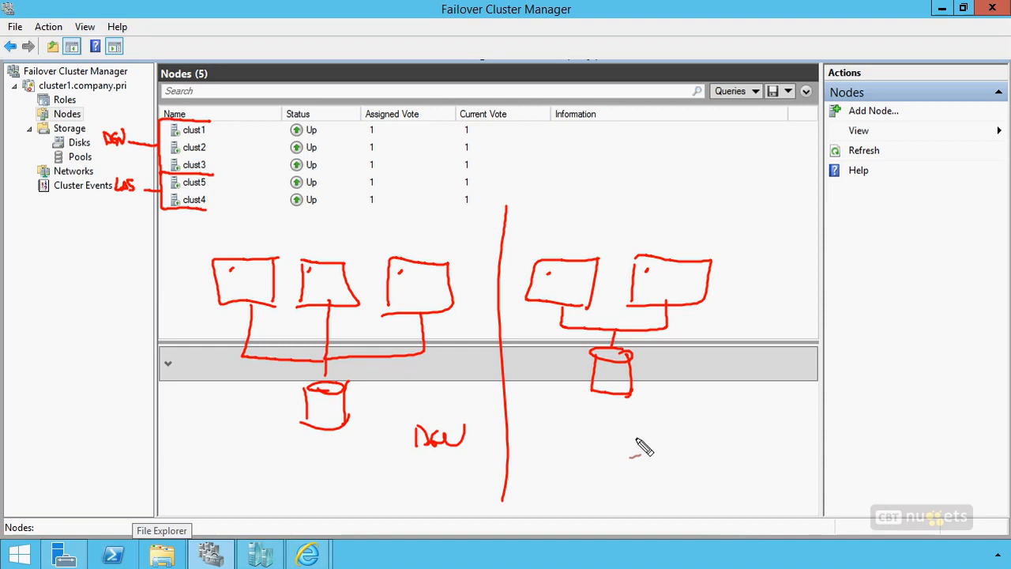
mouse_move(725, 235)
left_mouse_down()
mouse_move(709, 429)
mouse_move(609, 474)
mouse_move(574, 237)
left_mouse_up()
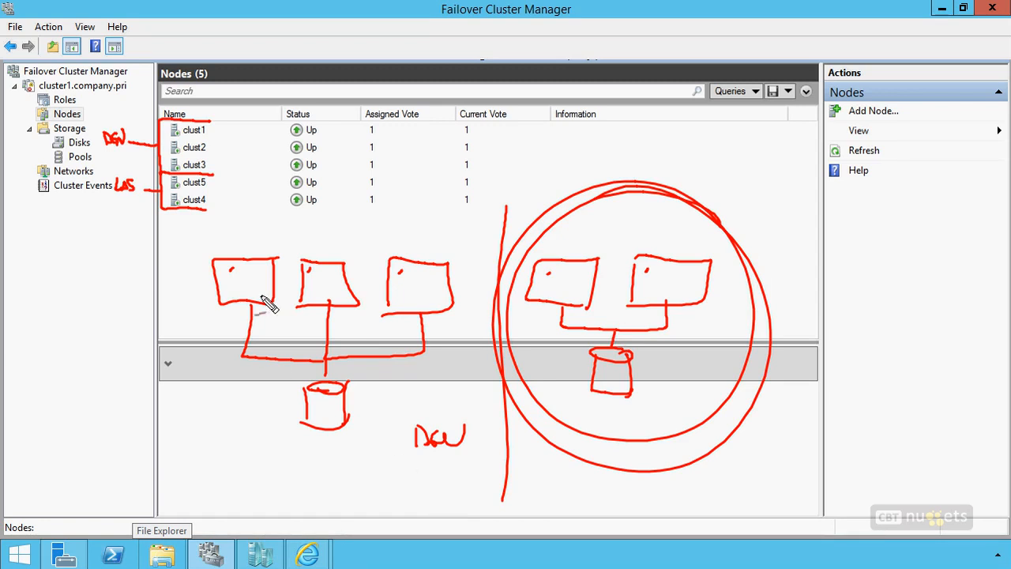
key("Escape")
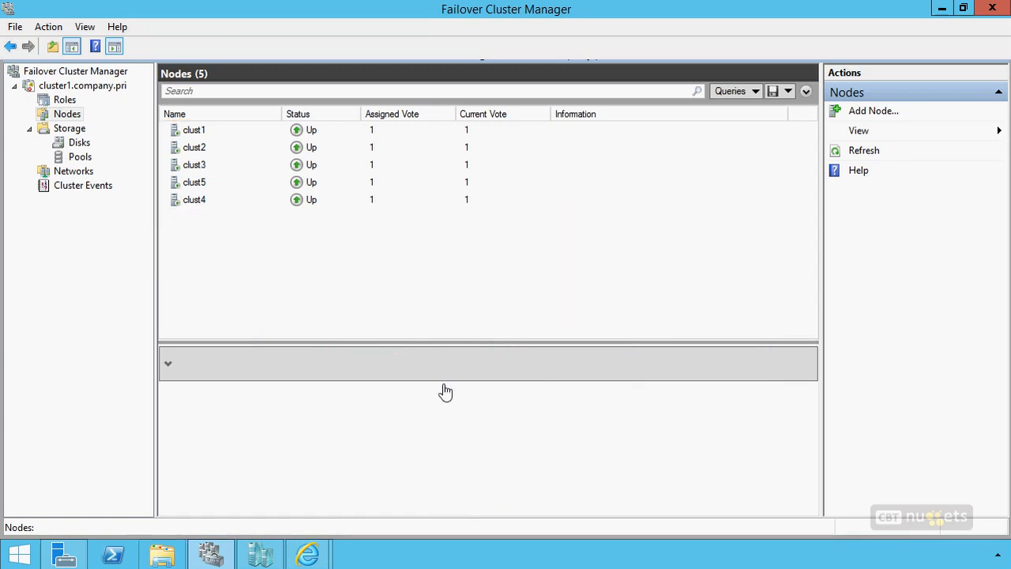
Step: Switch to Internet Explorer and examine the PowerShell procedure and example in the article Force a WSFC Cluster to Start Without a Quorum
mouse_move(307, 556)
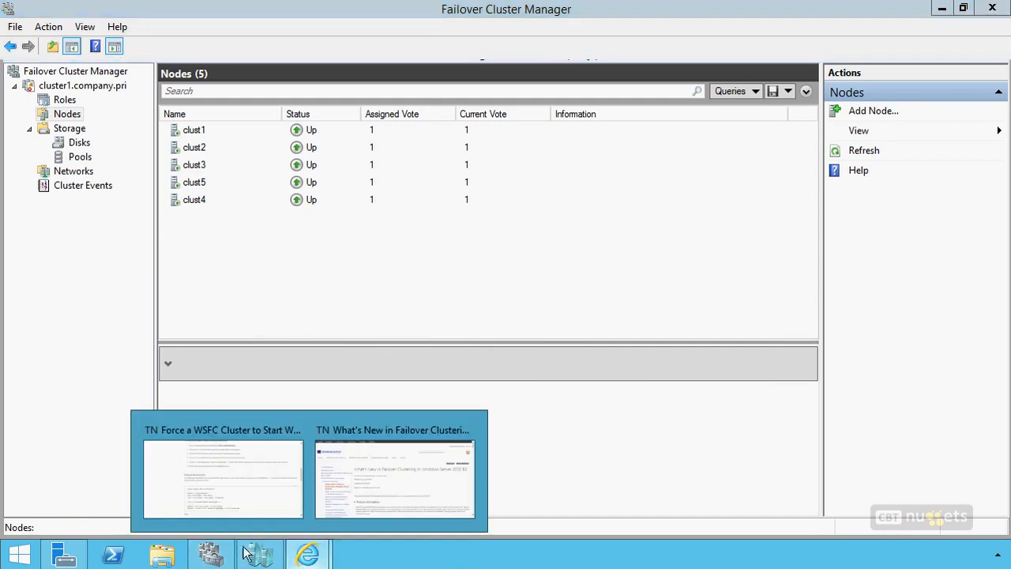
left_click(212, 488)
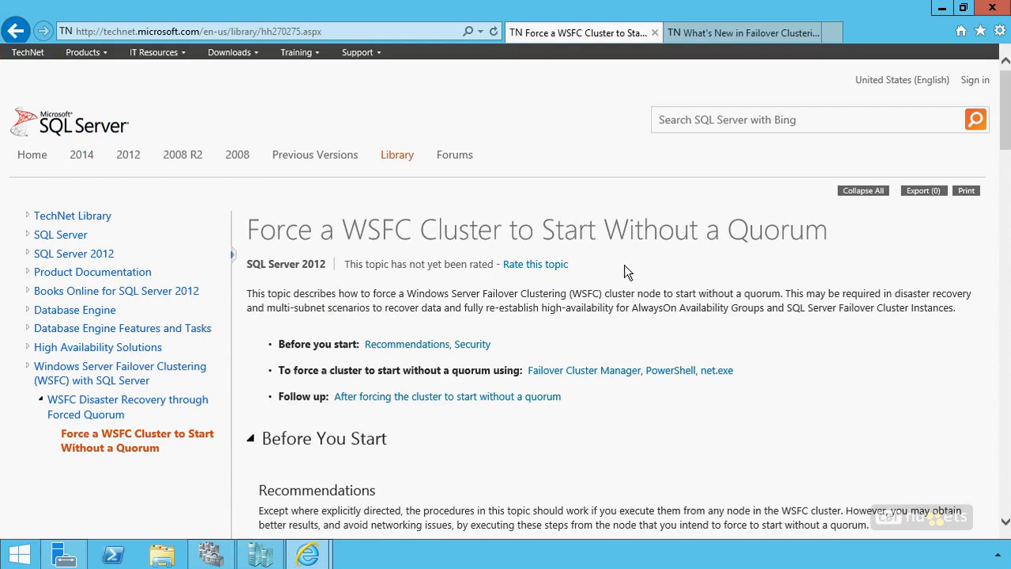
scroll(624, 269, "down", 10)
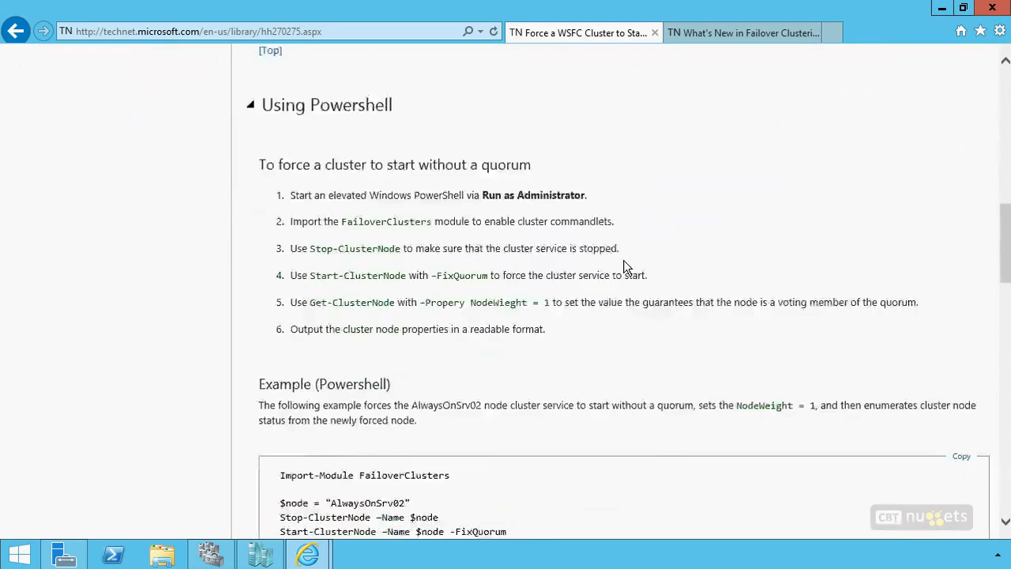
scroll(624, 266, "down", 2)
scroll(624, 266, "down", 2)
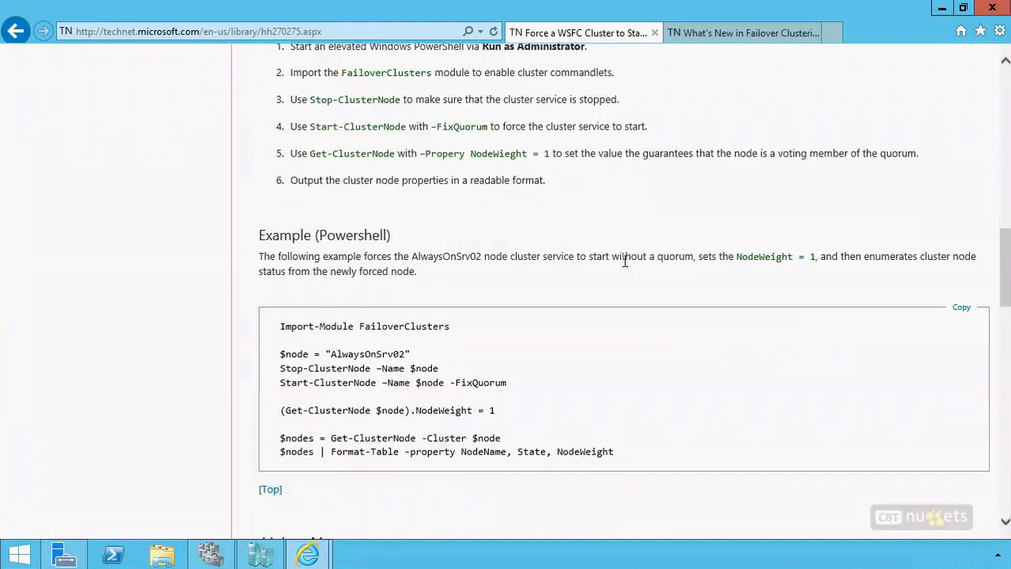
left_click(1005, 59)
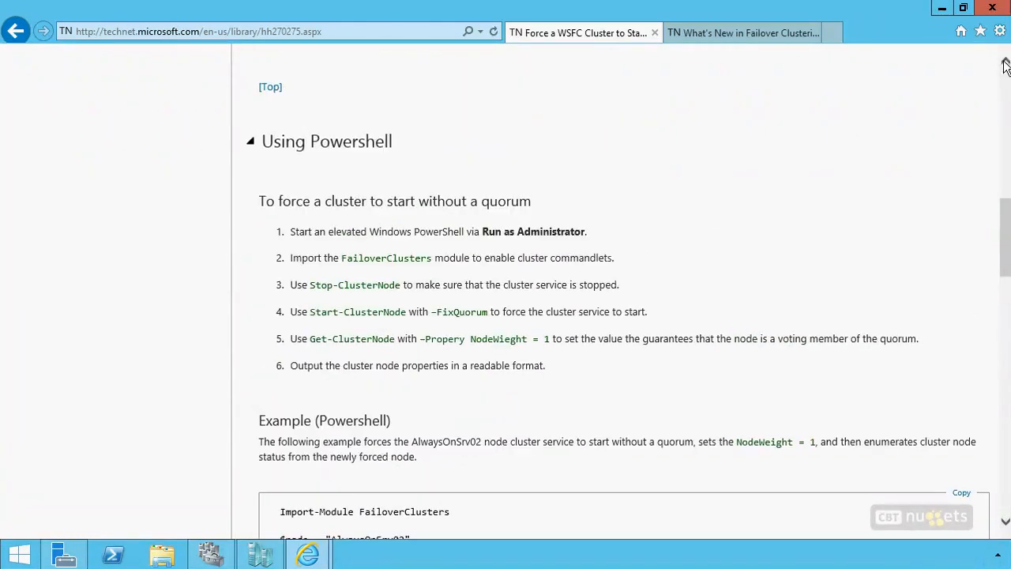
left_click(1006, 522)
left_click_drag(1004, 244, 1004, 244)
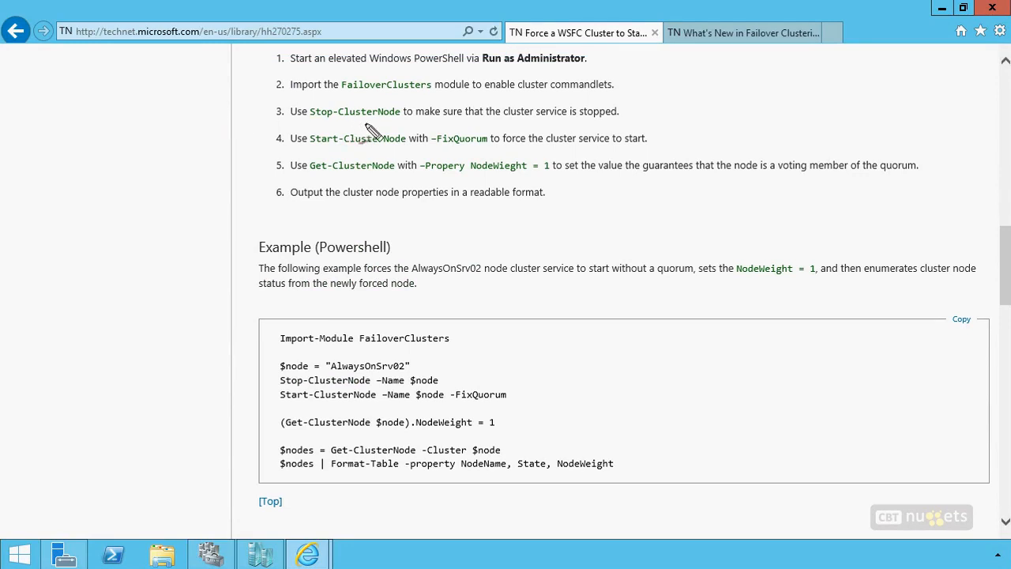
mouse_move(351, 145)
left_mouse_down()
mouse_move(365, 142)
mouse_move(324, 150)
mouse_move(592, 152)
mouse_move(553, 124)
mouse_move(287, 137)
left_mouse_up()
mouse_move(463, 142)
left_mouse_down()
mouse_move(466, 134)
mouse_move(427, 130)
left_mouse_up()
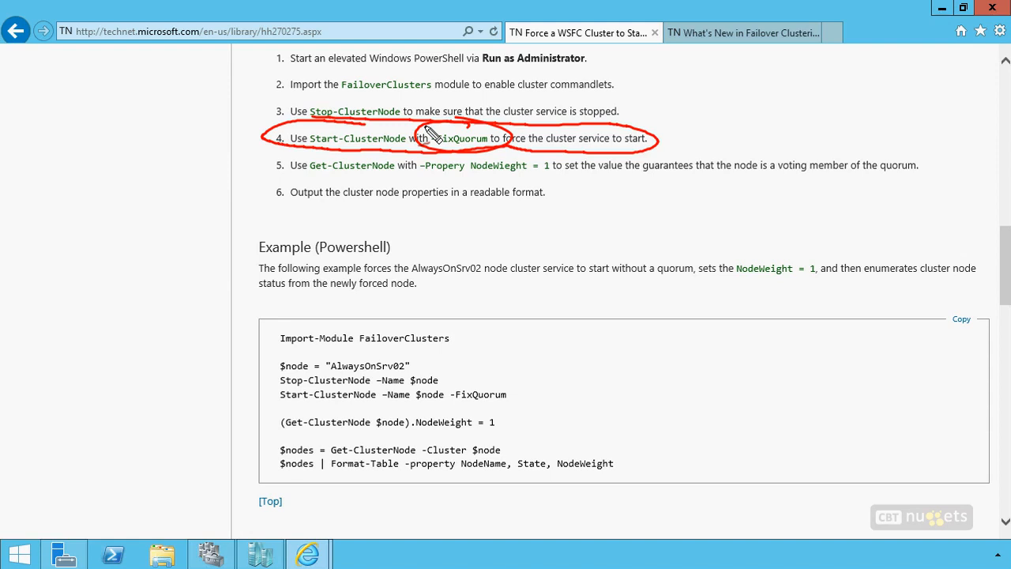
mouse_move(312, 179)
left_mouse_down()
mouse_move(580, 190)
mouse_move(609, 175)
mouse_move(278, 155)
mouse_move(312, 178)
left_mouse_up()
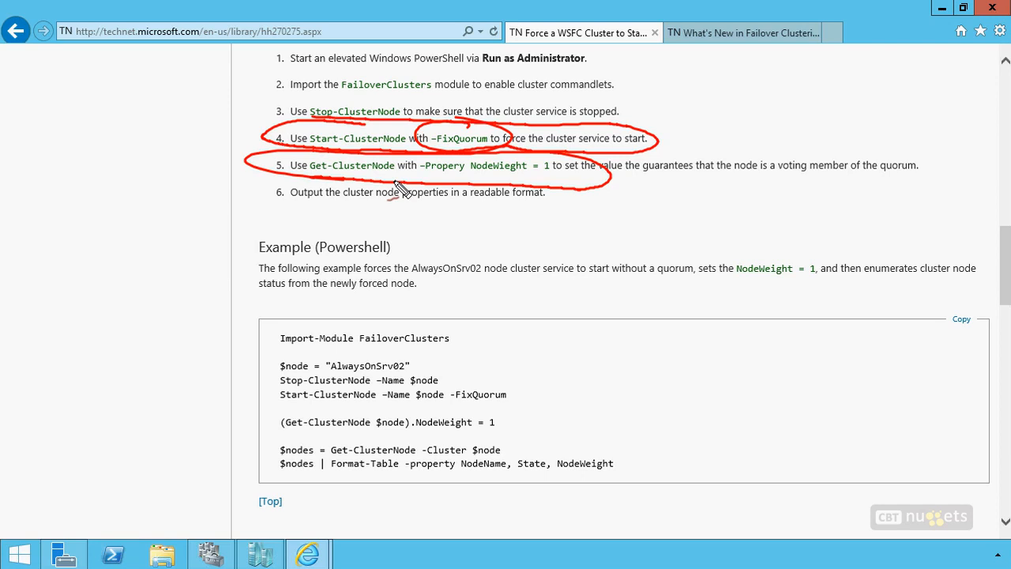
left_click_drag(299, 322, 305, 484)
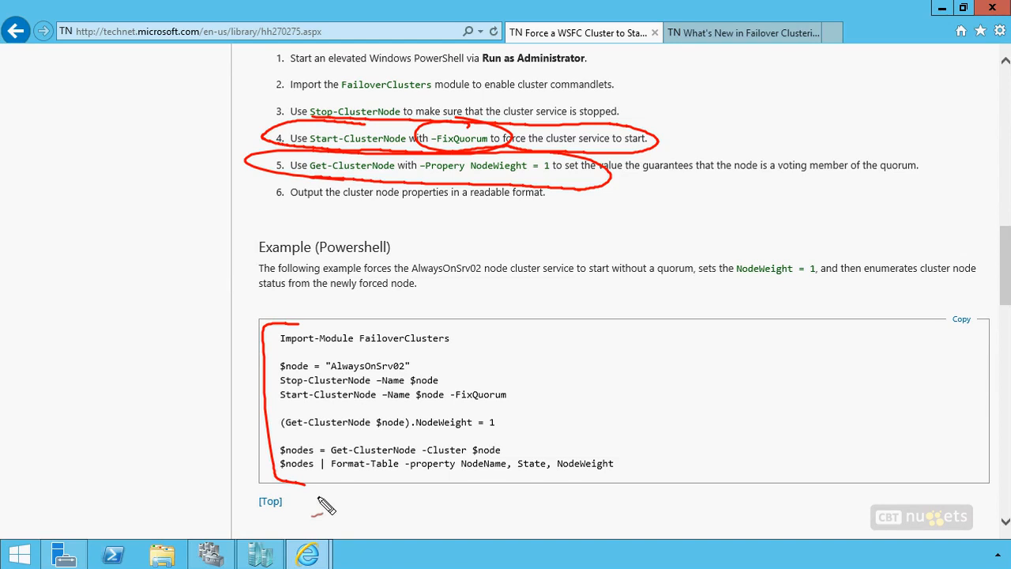
key("Escape")
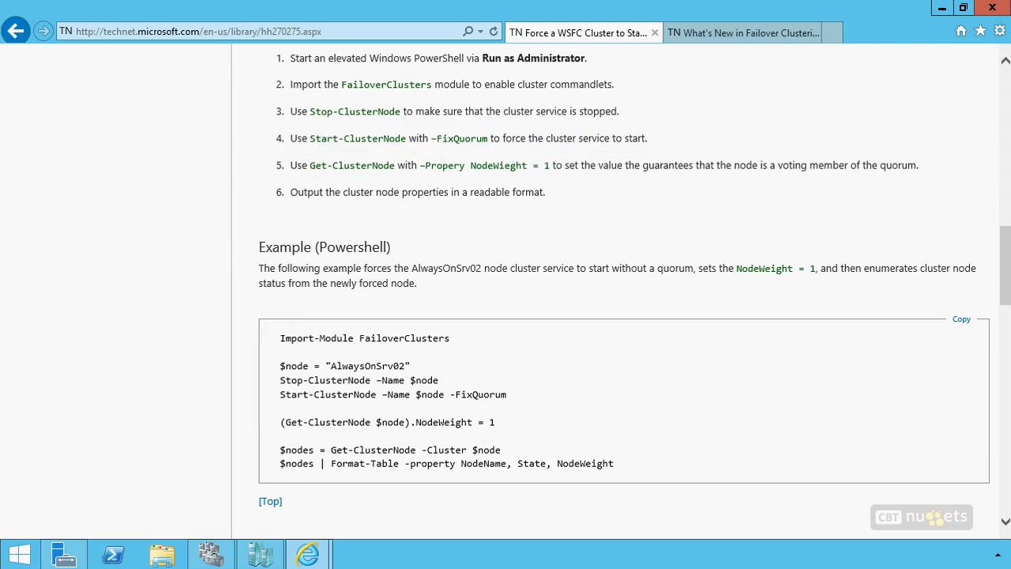
Step: Return to Failover Cluster Manager, mark clust1, clust2 and clust3 as preferred owners of the vm1 role, and discard the change
left_click(942, 11)
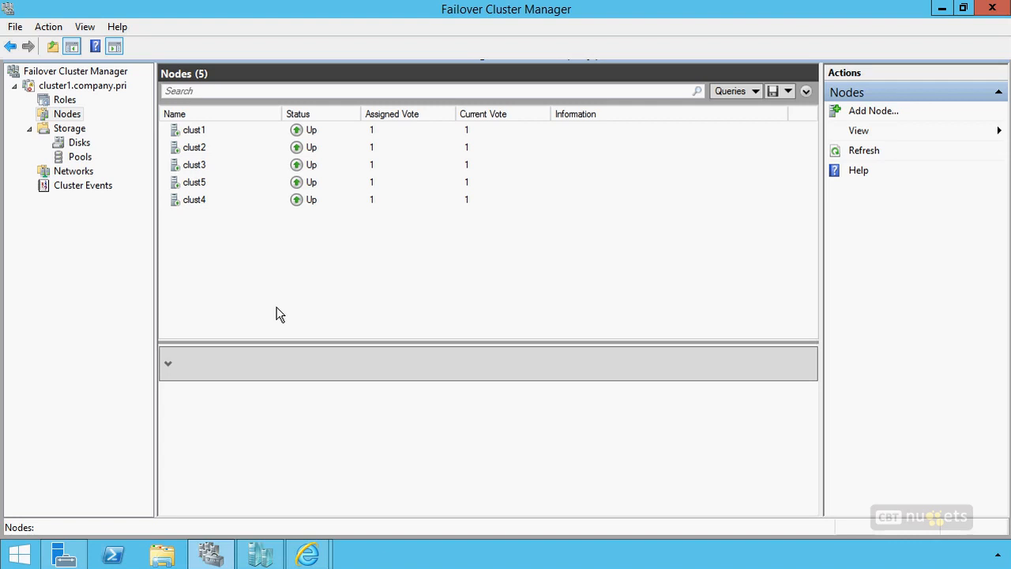
left_click(66, 100)
left_click(332, 150)
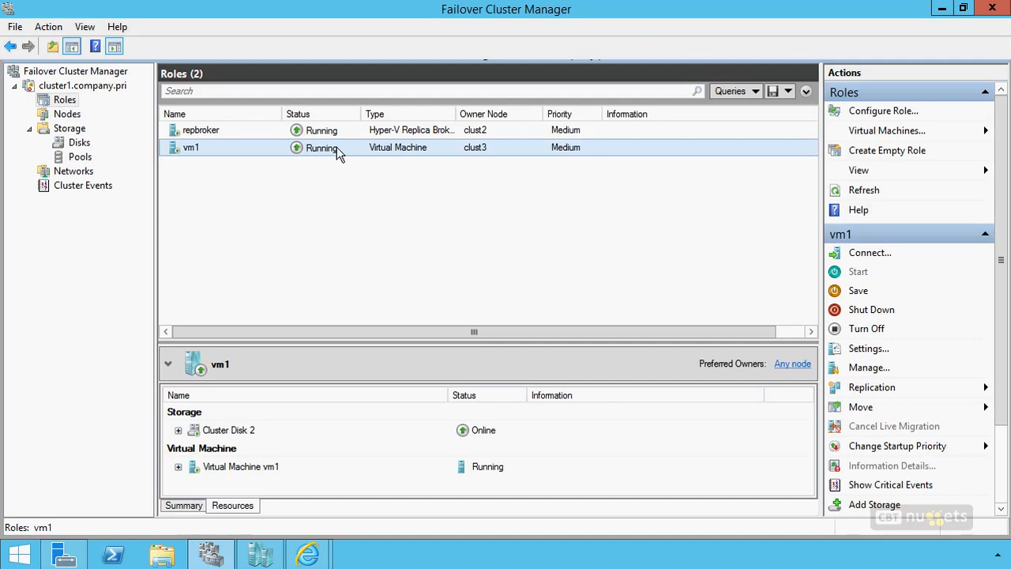
right_click(319, 148)
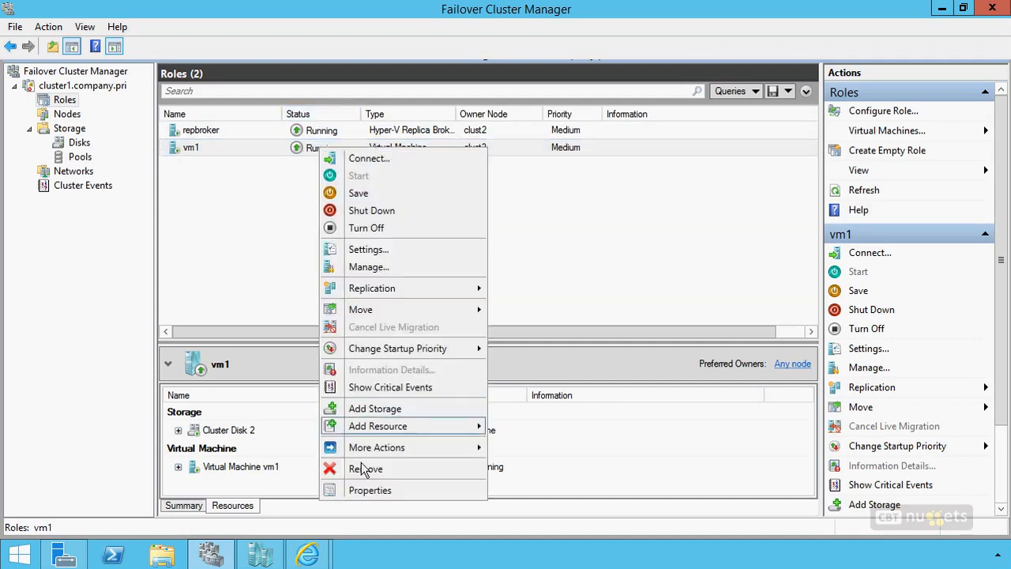
left_click(367, 490)
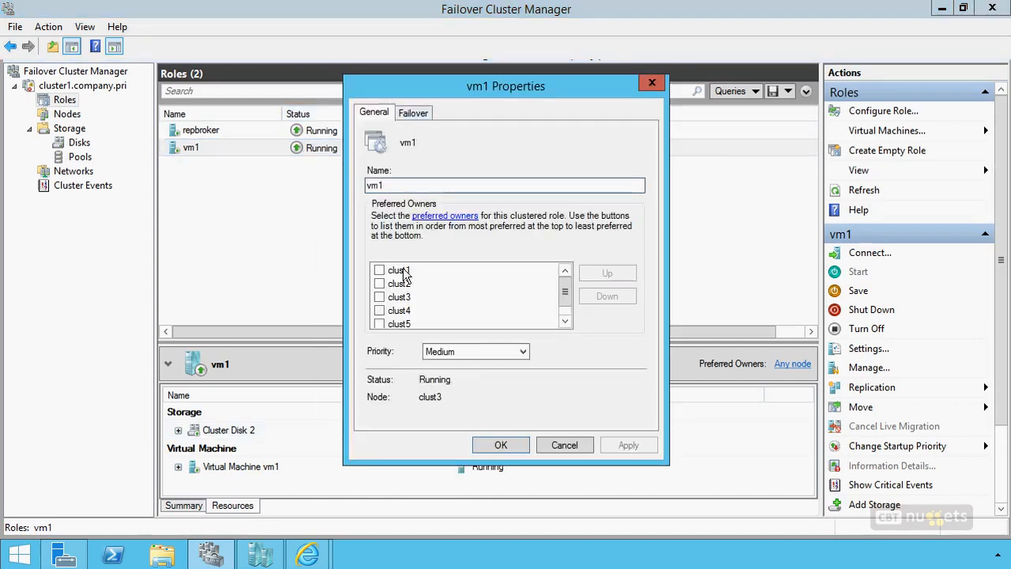
left_click(379, 270)
left_click(379, 284)
left_click(379, 297)
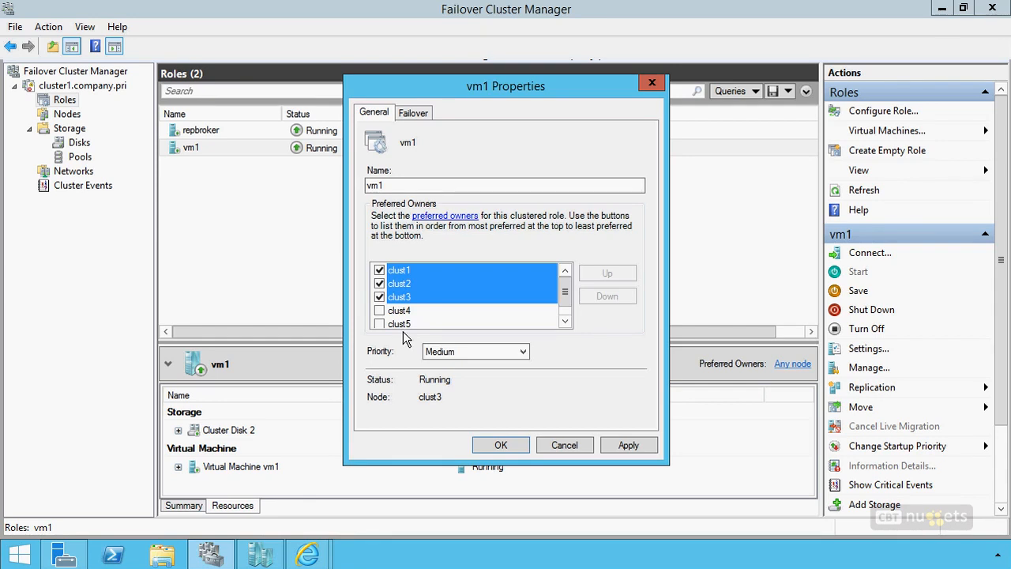
left_click(561, 444)
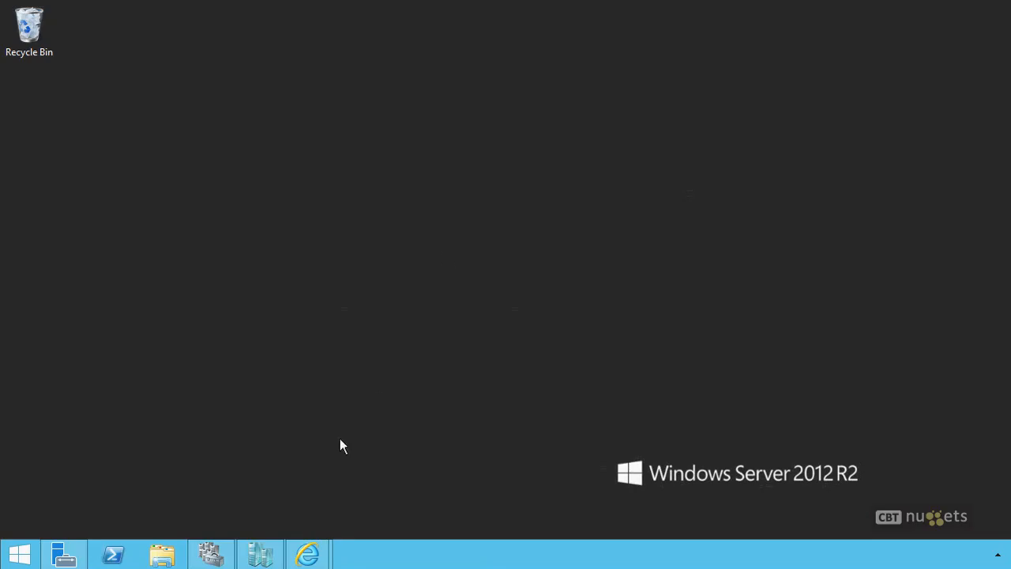
Step: Switch to the article What's New in Failover Clustering in Internet Explorer and find "global" on the page
mouse_move(308, 555)
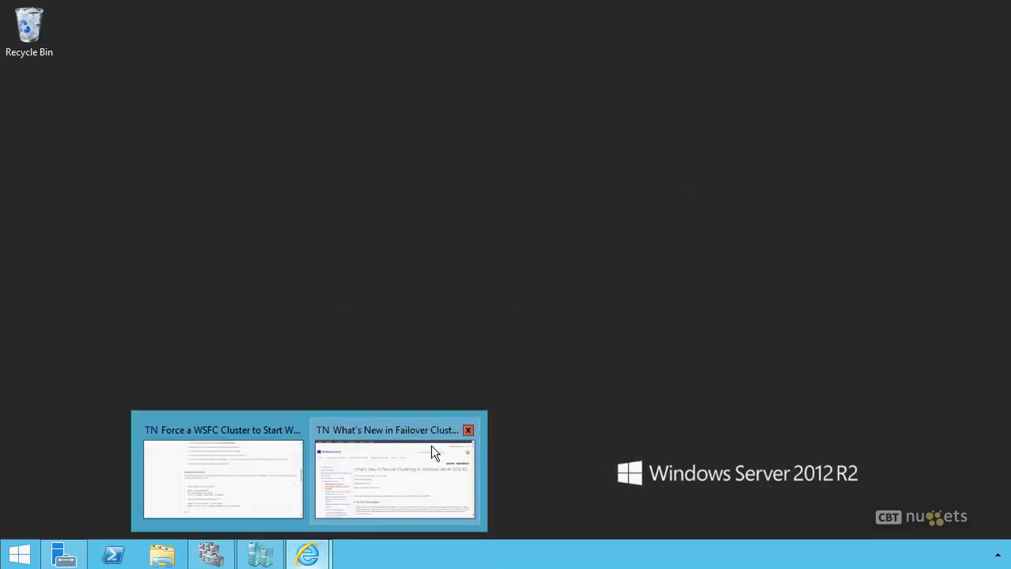
left_click(260, 466)
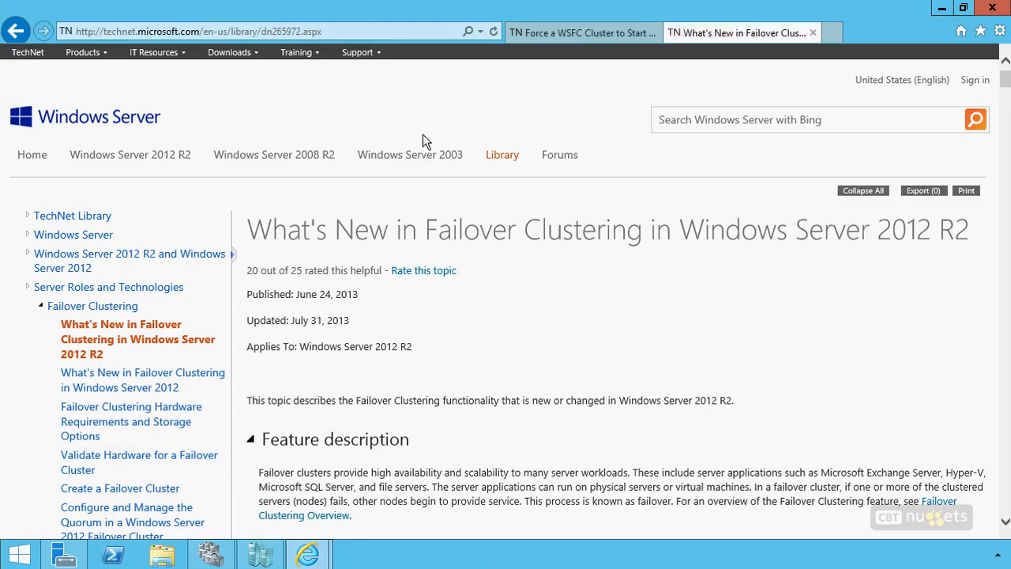
key("ctrl+f")
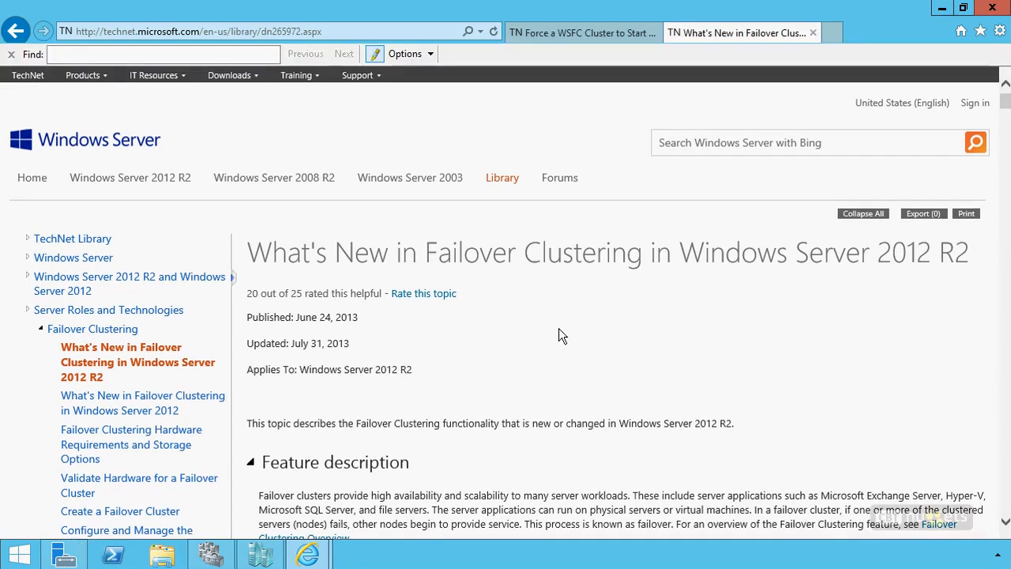
type("global")
key("Return")
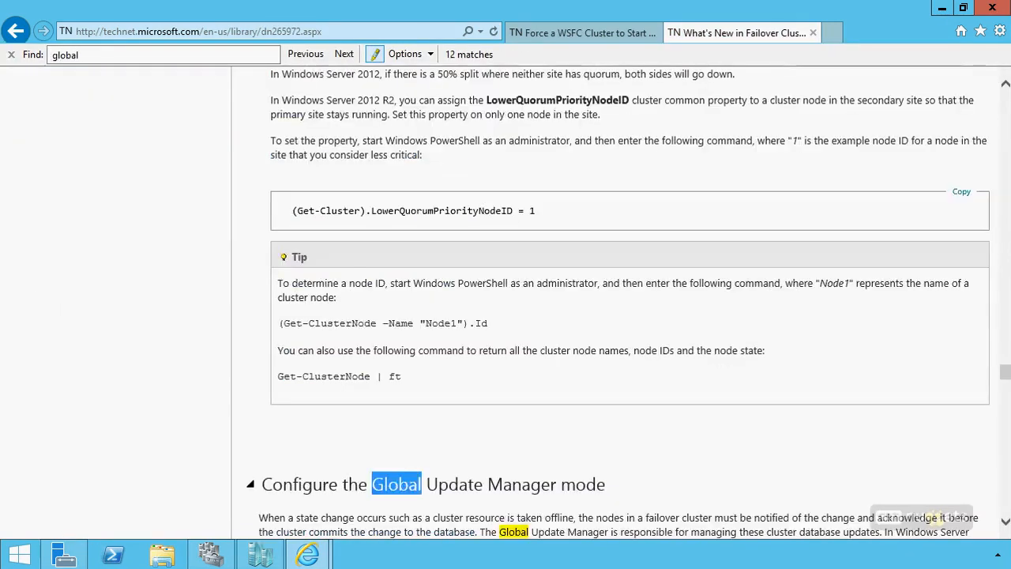
left_click(218, 396)
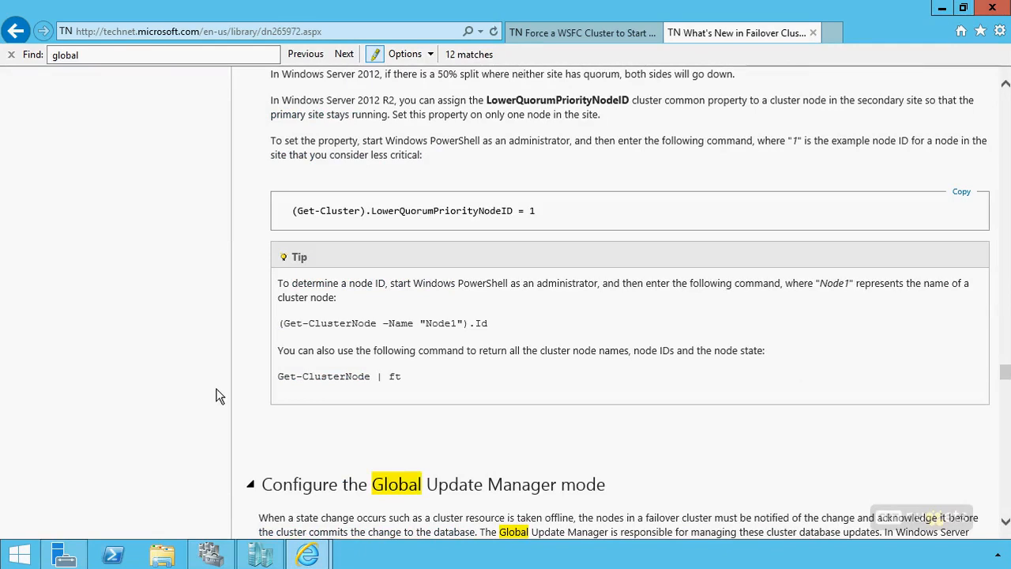
Step: Examine the Global Update Manager mode section, including the DatabaseReadWriteMode command, its possible values and the warning about majority modes
scroll(692, 459, "down", 3)
scroll(692, 459, "down", 2)
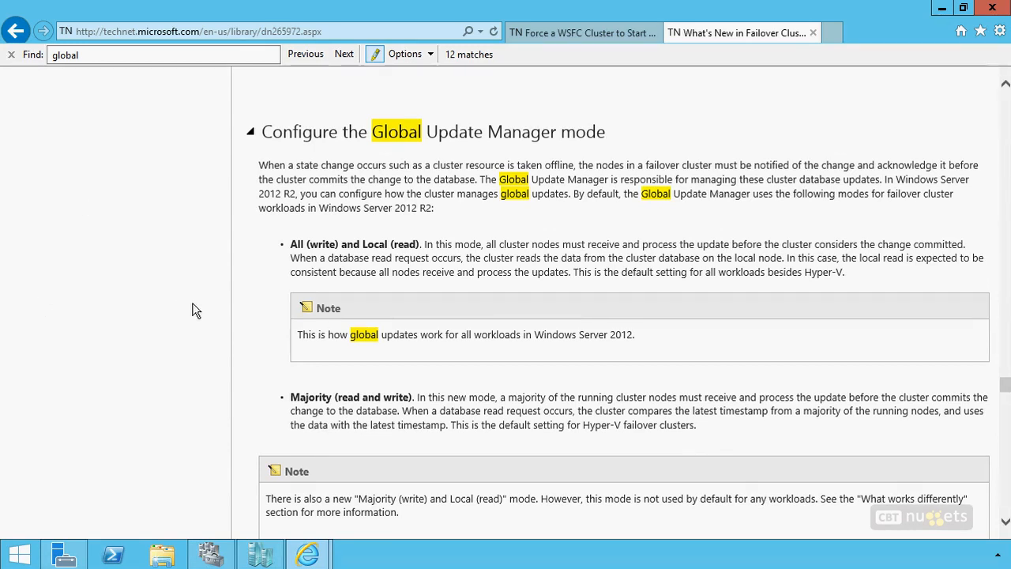
scroll(196, 324, "down", 3)
scroll(196, 329, "down", 7)
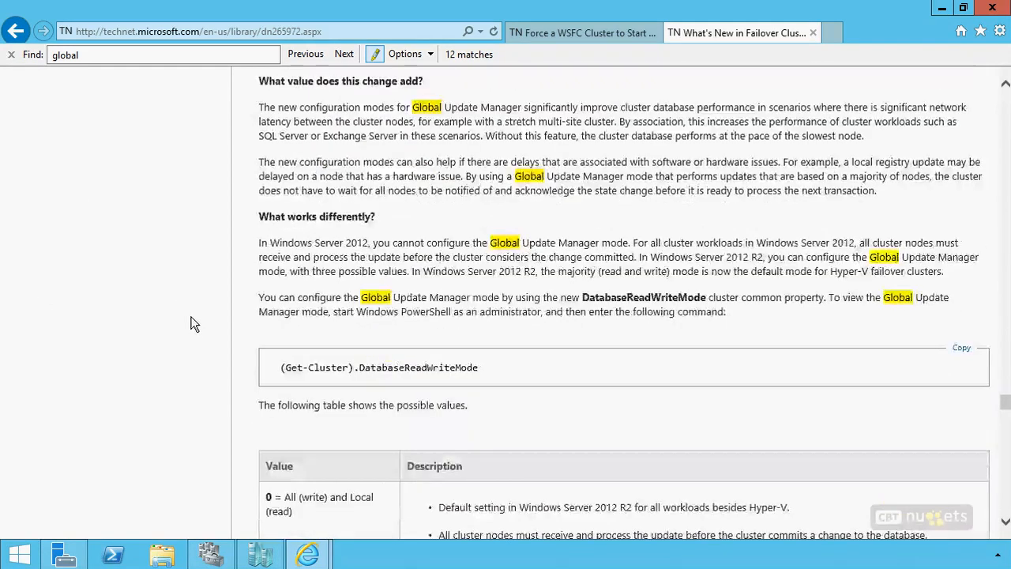
scroll(191, 324, "down", 1)
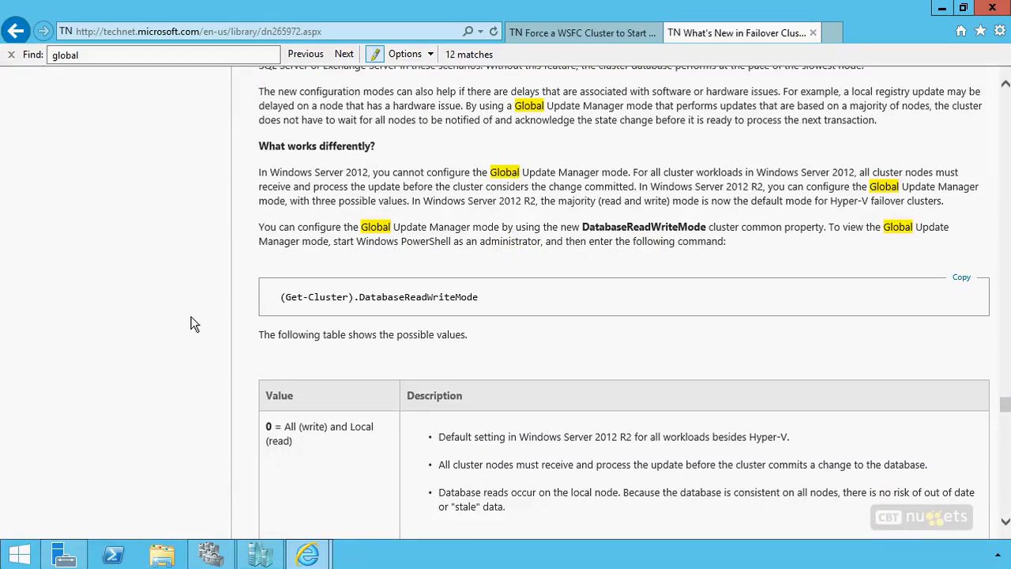
scroll(191, 324, "down", 9)
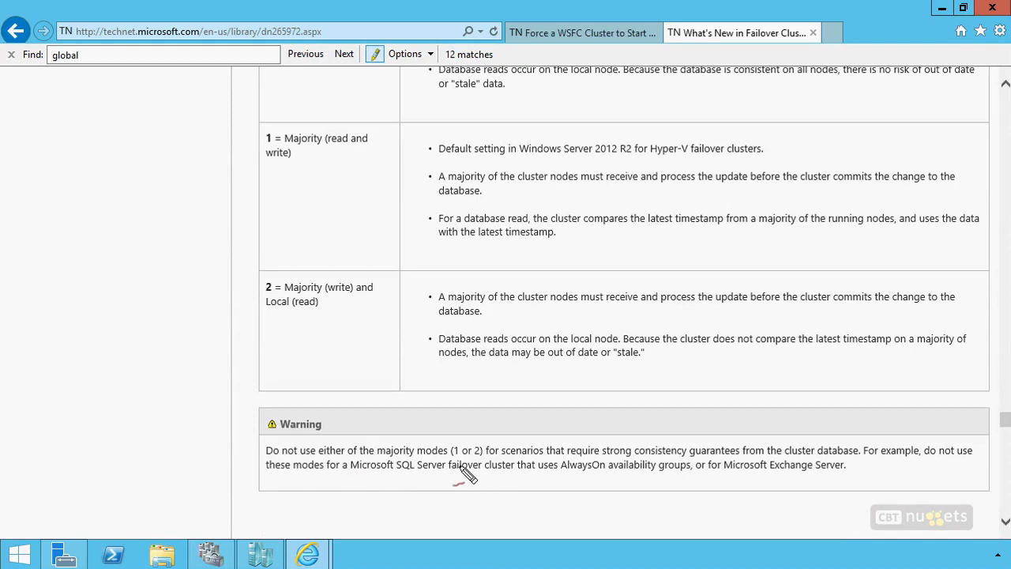
mouse_move(481, 463)
left_mouse_down()
mouse_move(419, 467)
mouse_move(517, 459)
mouse_move(425, 467)
left_mouse_up()
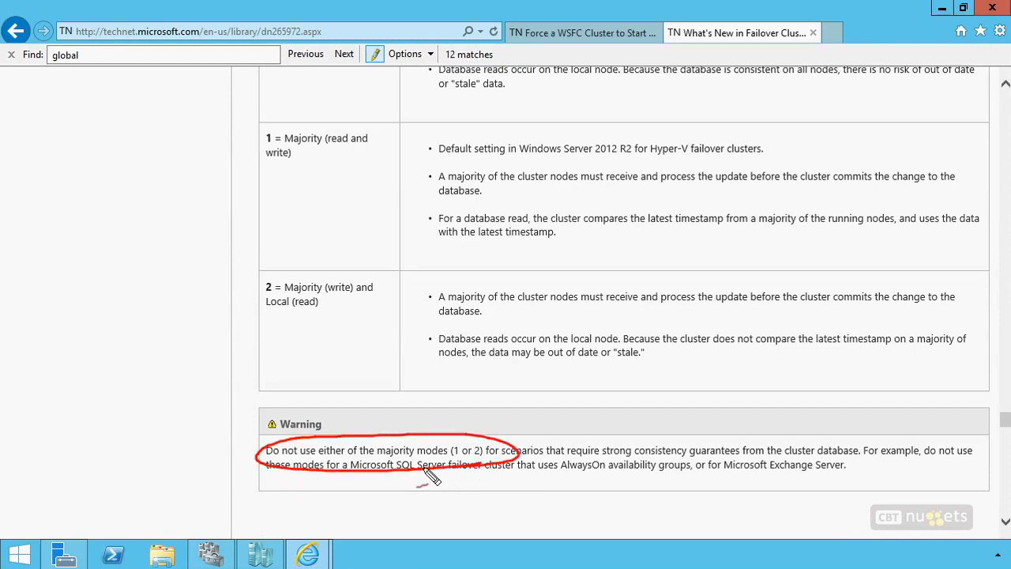
left_click_drag(657, 437, 621, 420)
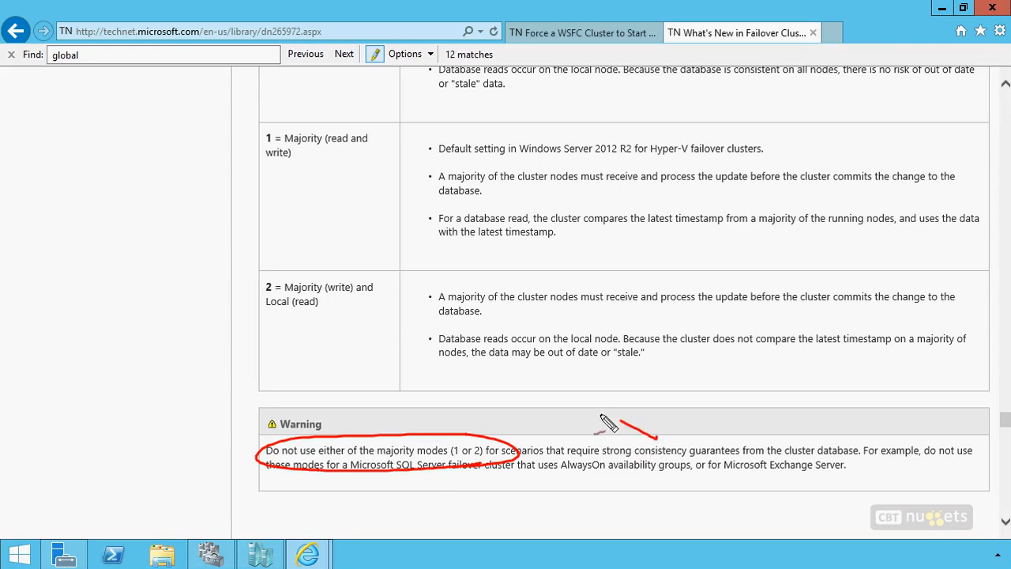
left_click_drag(823, 428, 792, 419)
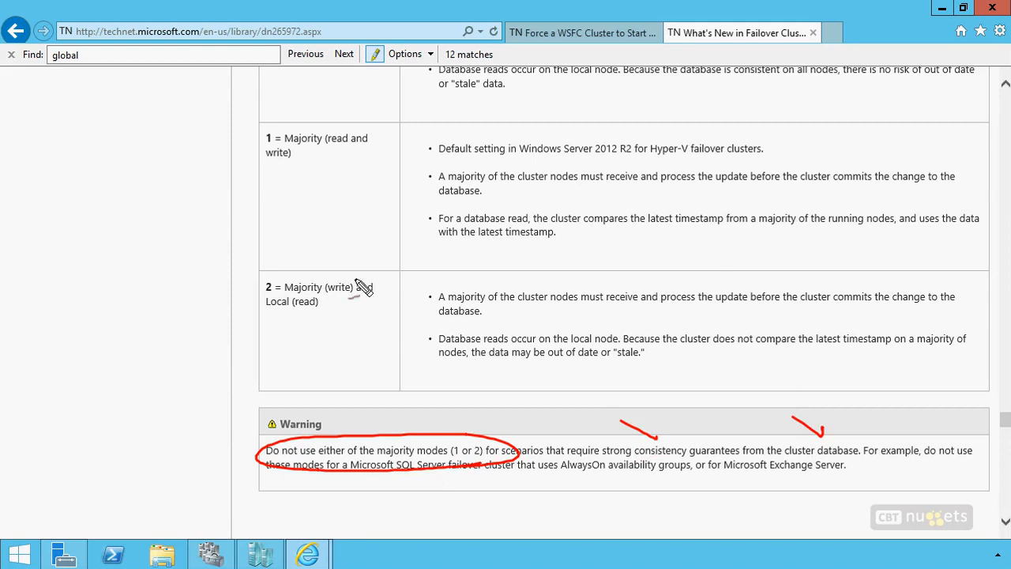
key("Escape")
scroll(425, 237, "up", 3)
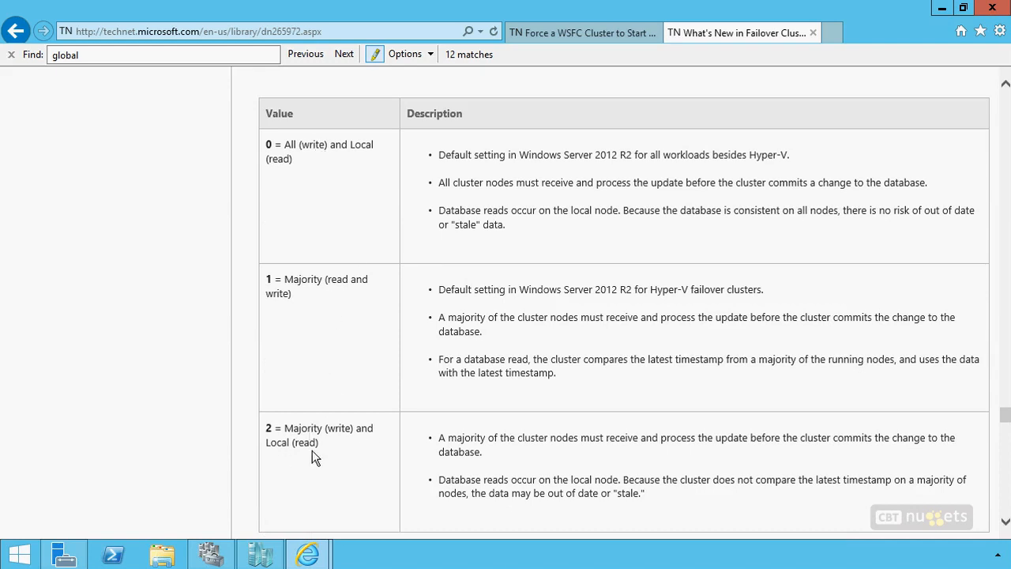
scroll(446, 267, "up", 4)
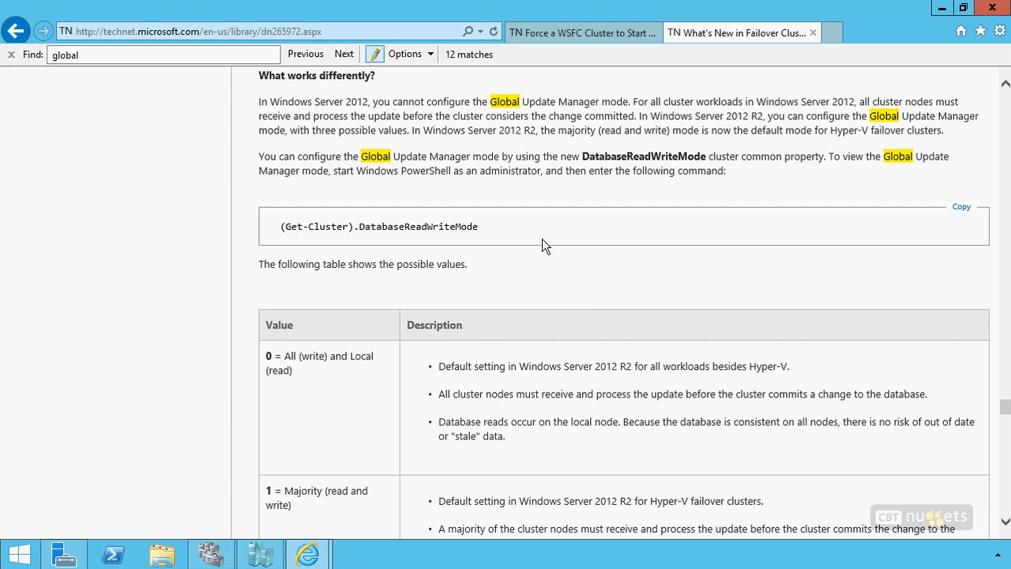
mouse_move(308, 554)
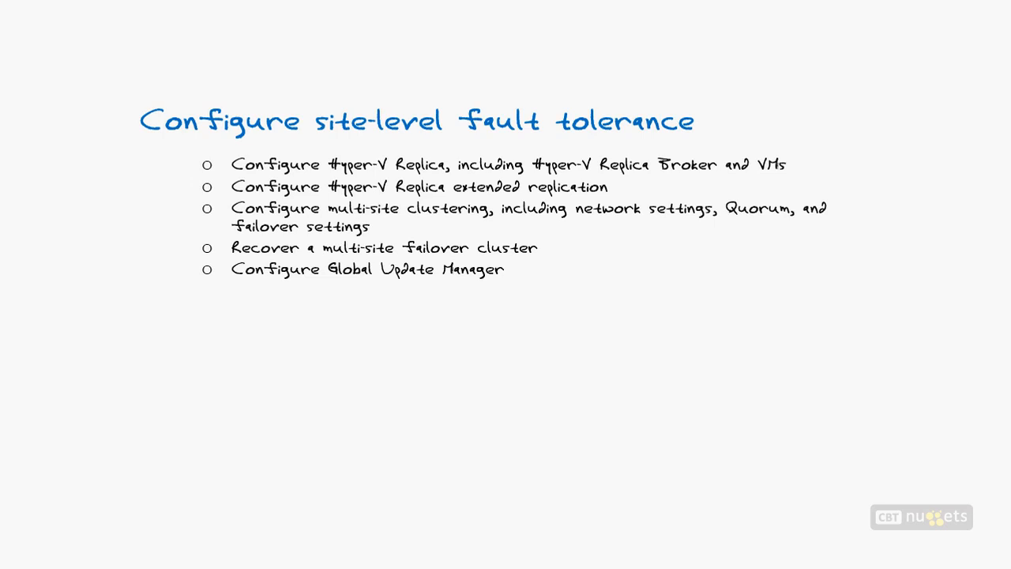
left_click_drag(195, 164, 163, 154)
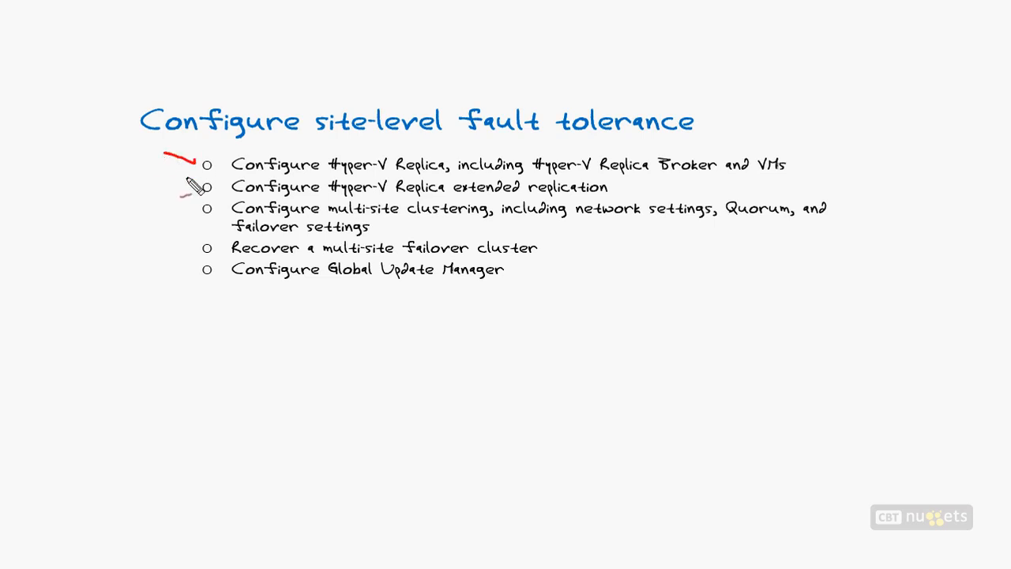